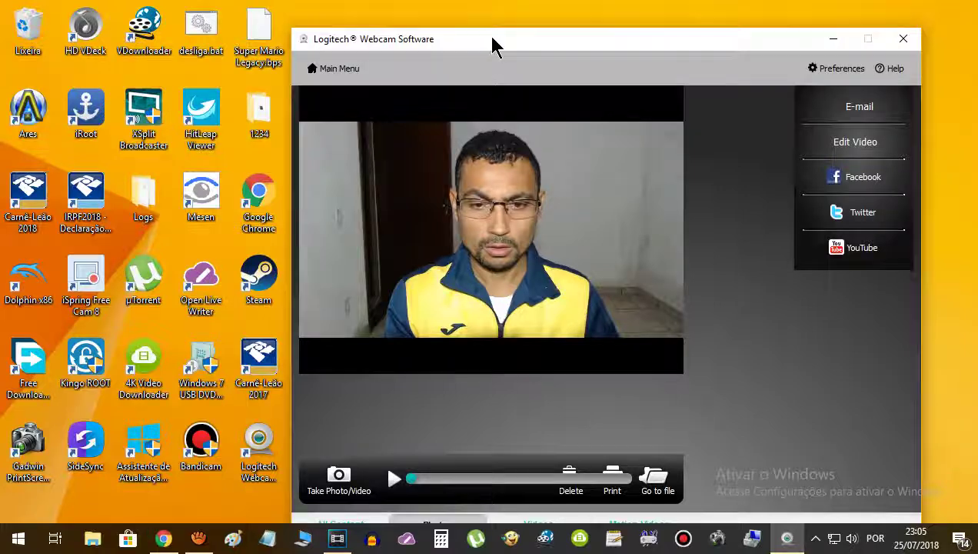
Drag the Logitech webcam window to a few new positions across the desktop
{"action": "mouse_move", "coordinate": [496, 44]}
{"action": "left_mouse_down"}
{"action": "mouse_move", "coordinate": [412, 29]}
{"action": "mouse_move", "coordinate": [457, 38]}
{"action": "left_mouse_up"}
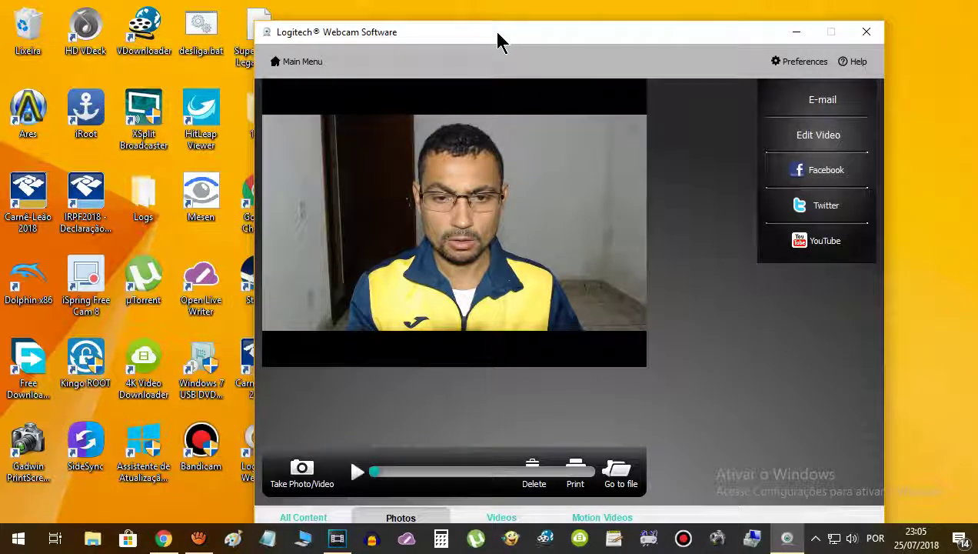
{"action": "left_click_drag", "start_coordinate": [451, 35], "coordinate": [360, 30]}
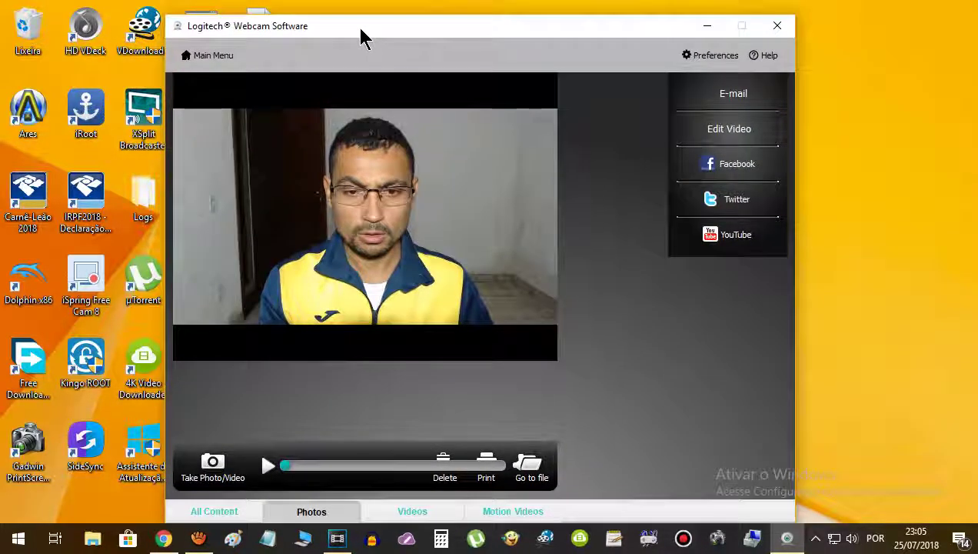
{"action": "mouse_move", "coordinate": [580, 33]}
{"action": "left_mouse_down"}
{"action": "mouse_move", "coordinate": [544, 39]}
{"action": "mouse_move", "coordinate": [616, 37]}
{"action": "left_mouse_up"}
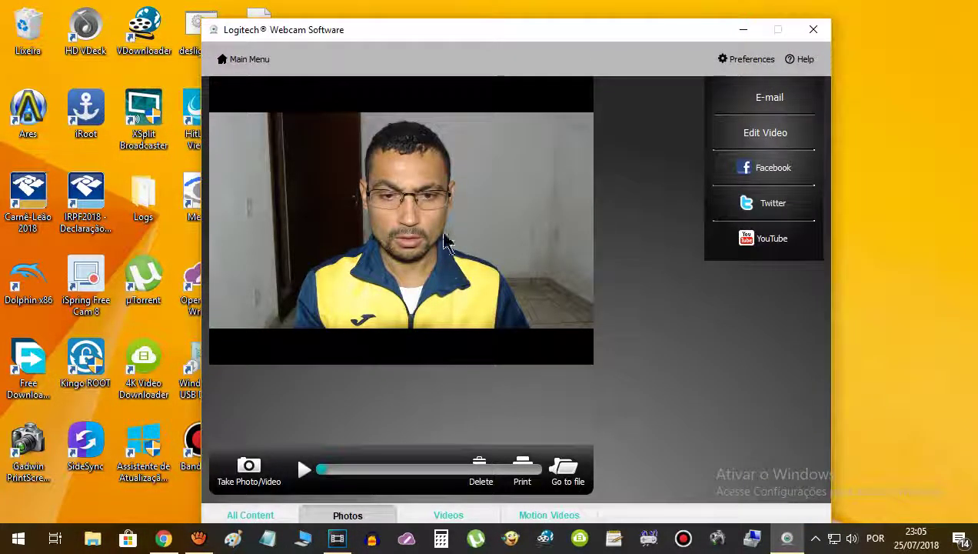
Close the webcam software and open Picture 2.jpg from D:\Temp in Photo Viewer
{"action": "left_click", "coordinate": [813, 30]}
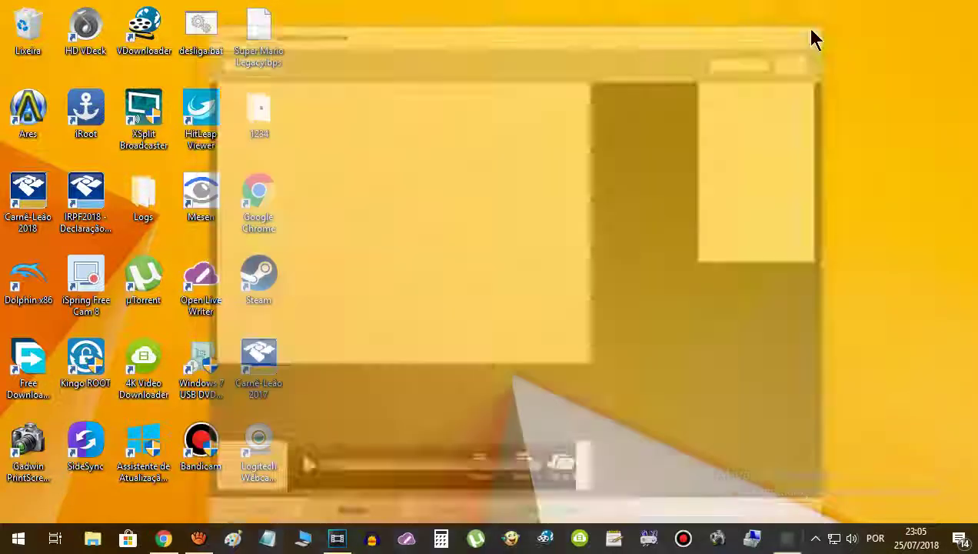
{"action": "left_click", "coordinate": [93, 538]}
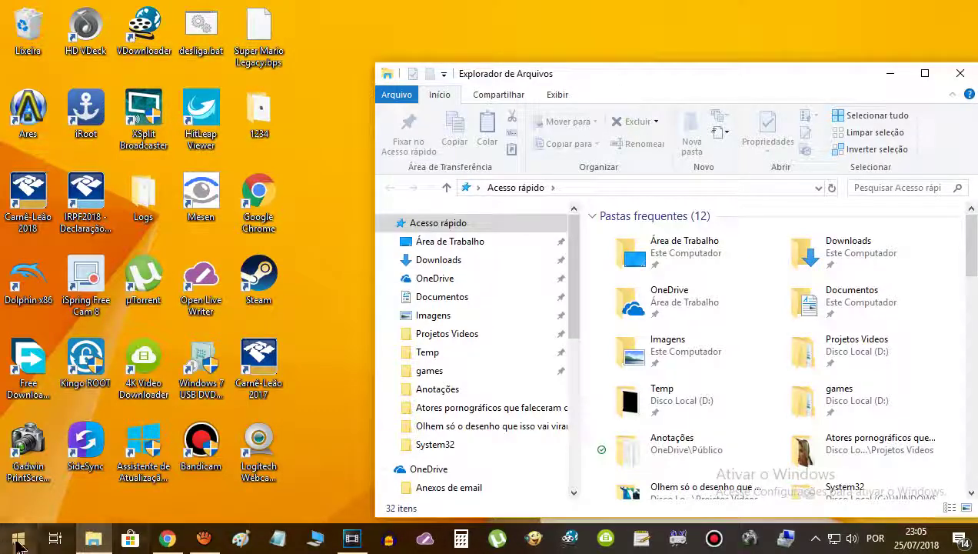
{"action": "left_click", "coordinate": [95, 539]}
{"action": "left_click", "coordinate": [97, 542]}
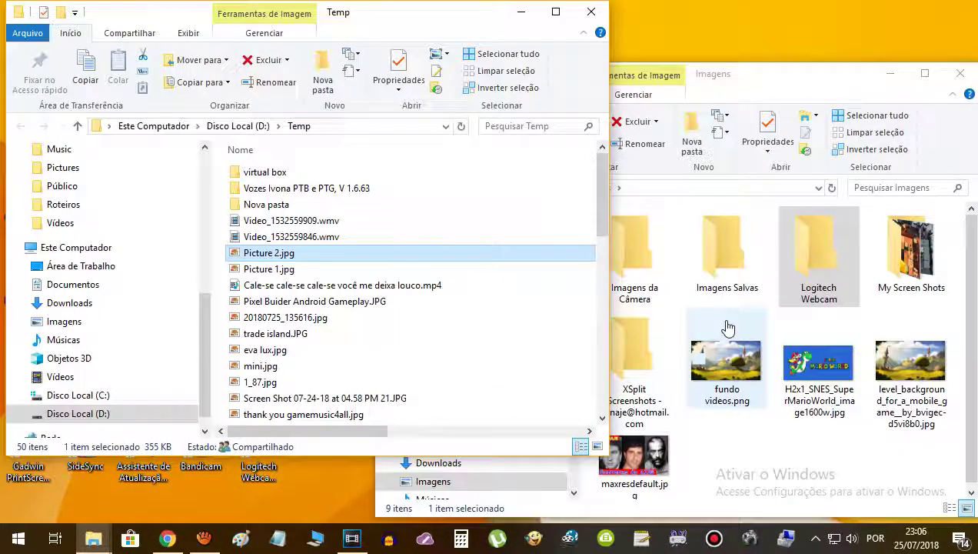
{"action": "double_click", "coordinate": [286, 260]}
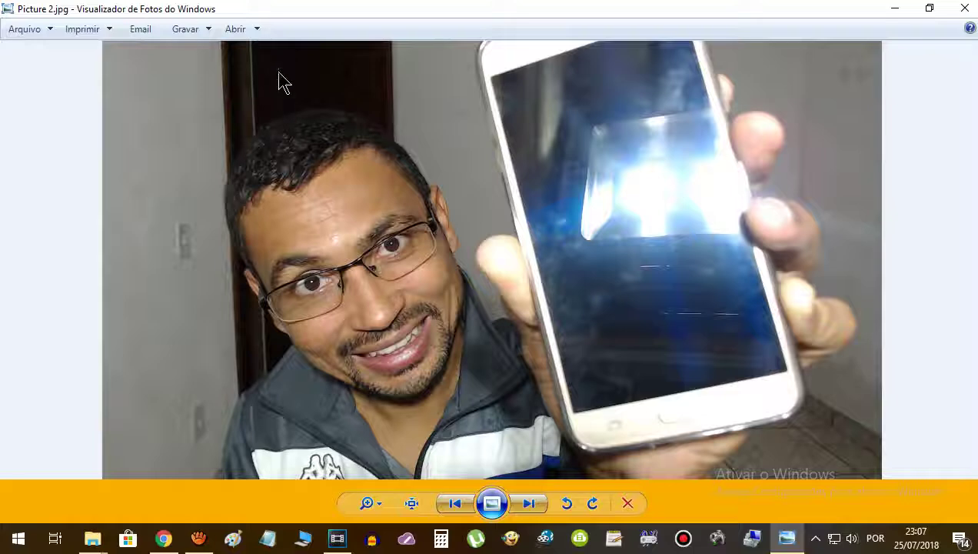
Send Picture 2.jpg from Photo Viewer's Open list to Adobe Photoshop CS3
{"action": "left_click", "coordinate": [242, 35]}
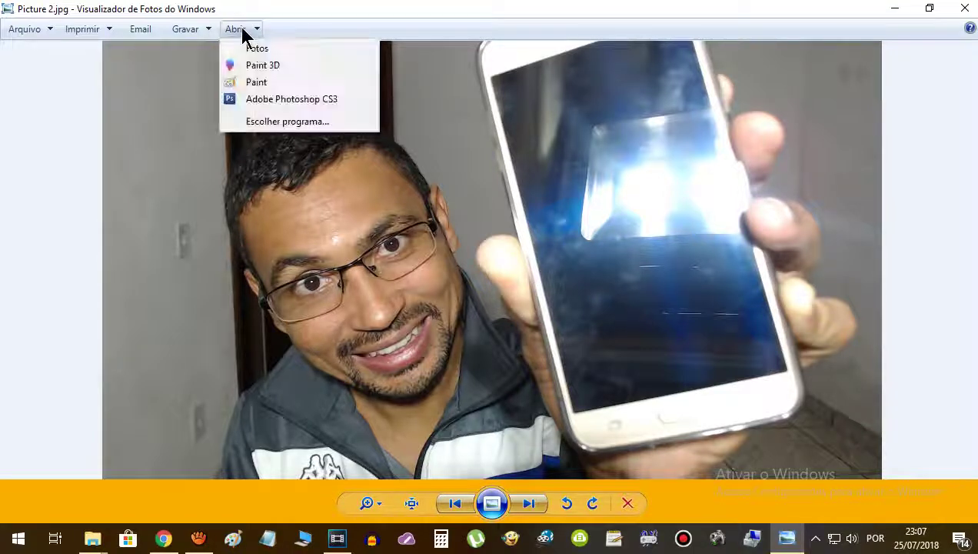
{"action": "left_click", "coordinate": [296, 100]}
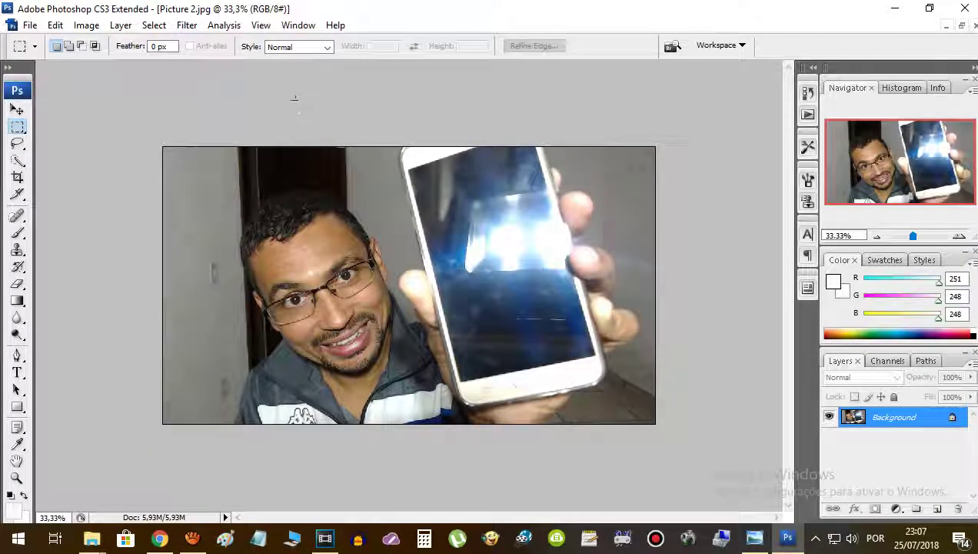
{"action": "mouse_move", "coordinate": [91, 538]}
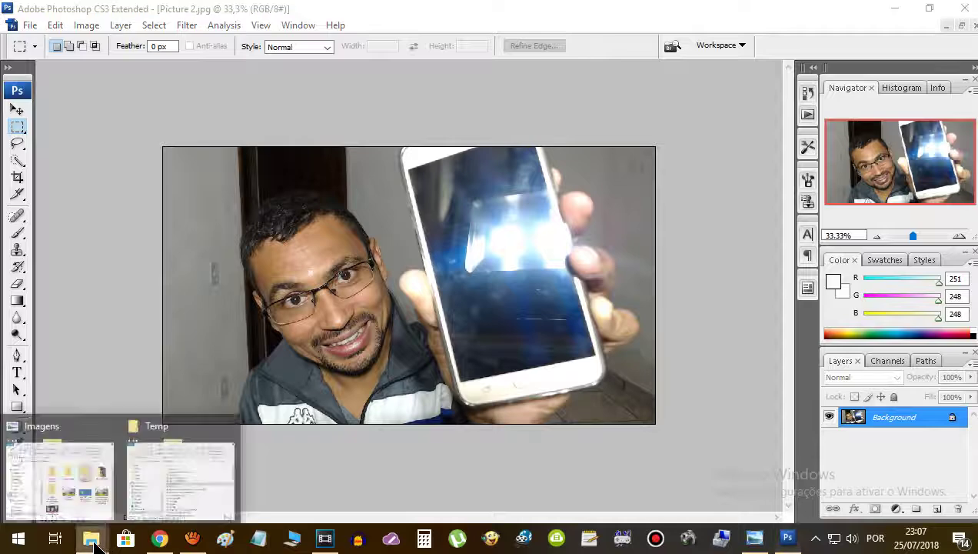
{"action": "left_click", "coordinate": [128, 483]}
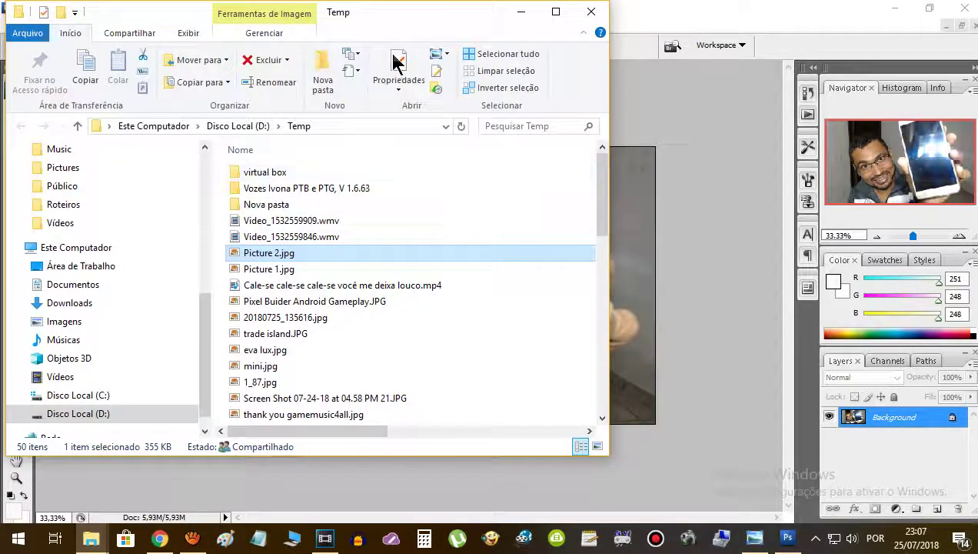
{"action": "left_click_drag", "start_coordinate": [258, 252], "coordinate": [648, 306]}
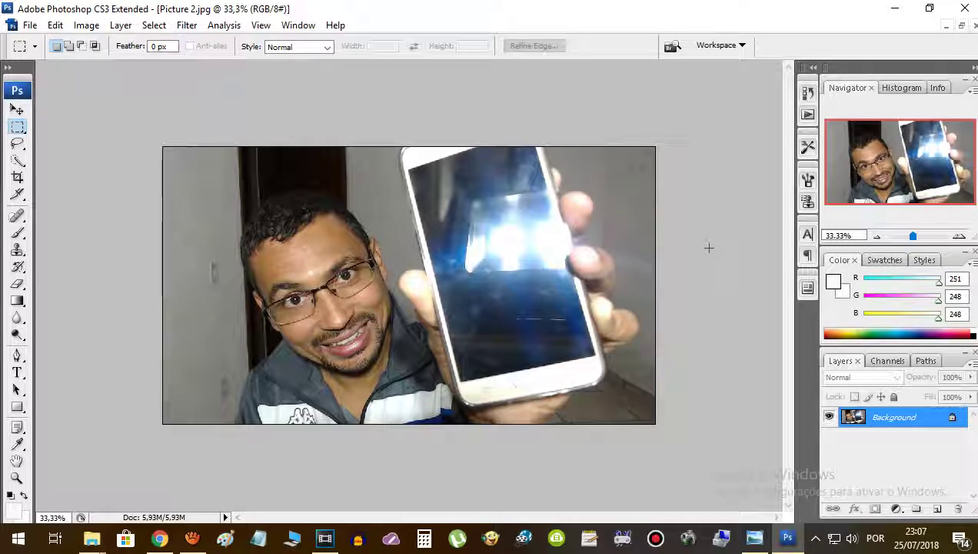
{"action": "left_click", "coordinate": [972, 25]}
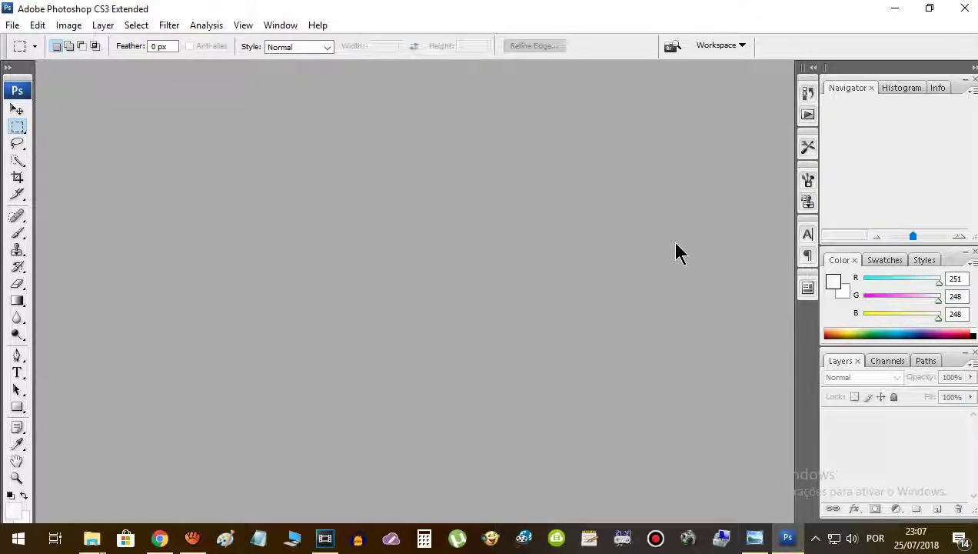
{"action": "left_click", "coordinate": [92, 538]}
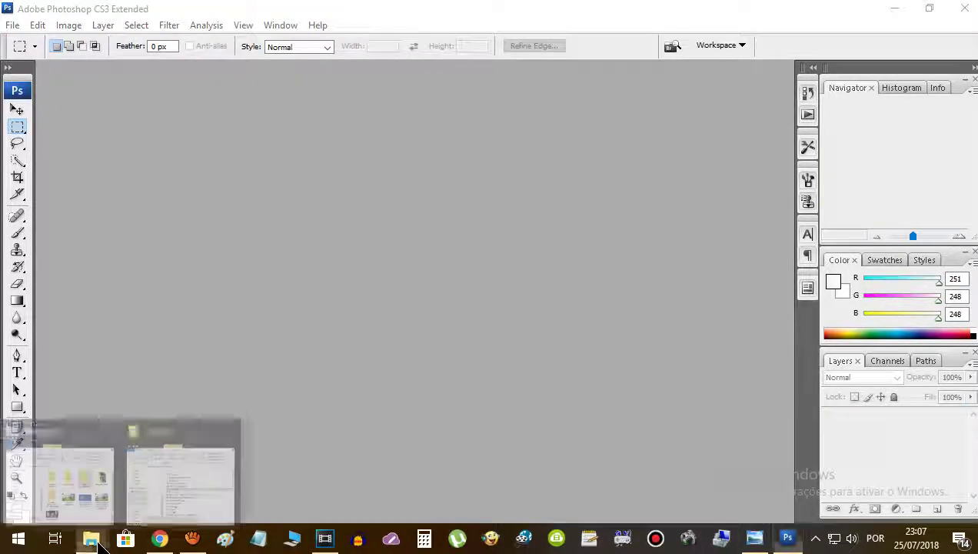
{"action": "left_click", "coordinate": [176, 498]}
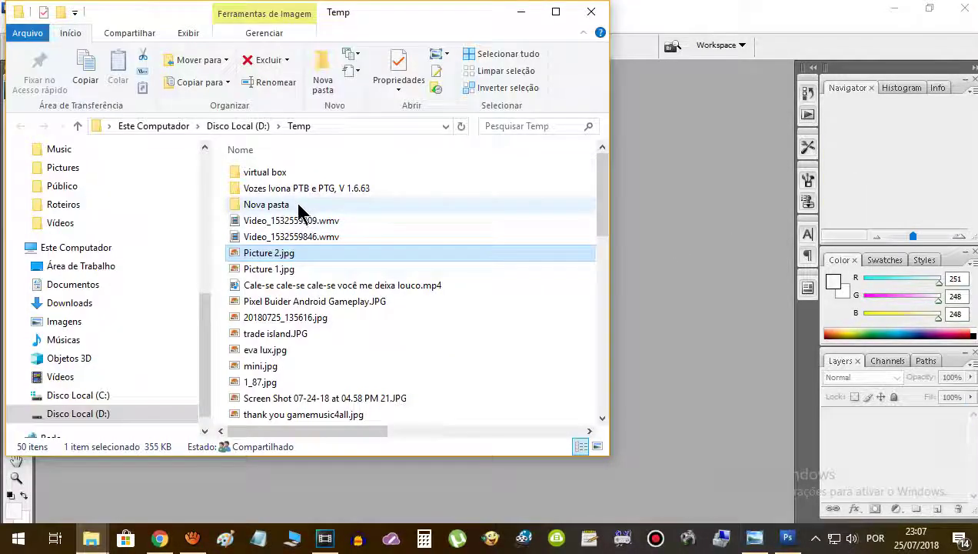
{"action": "left_click", "coordinate": [698, 253]}
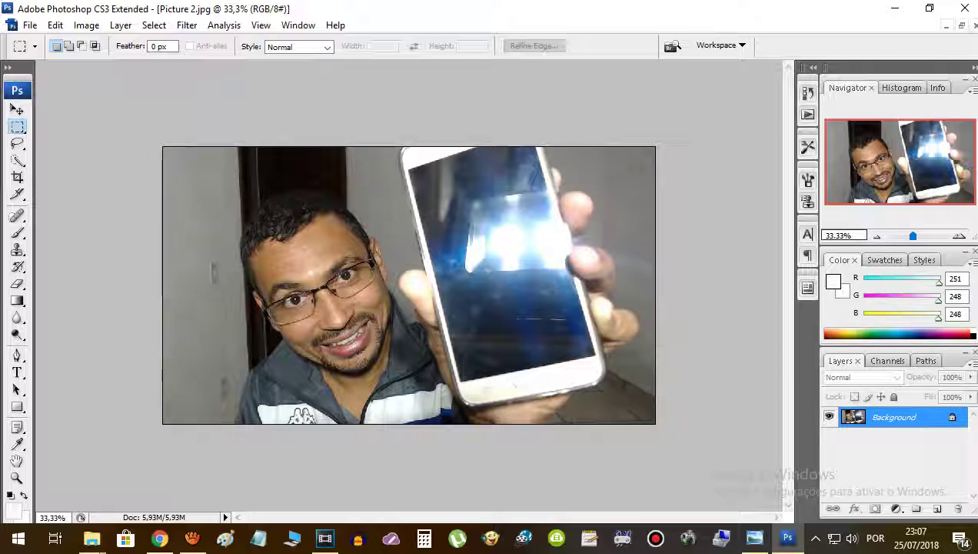
Convert the locked Background into Layer 0 and briefly view the Canvas Size dialog
{"action": "double_click", "coordinate": [895, 416]}
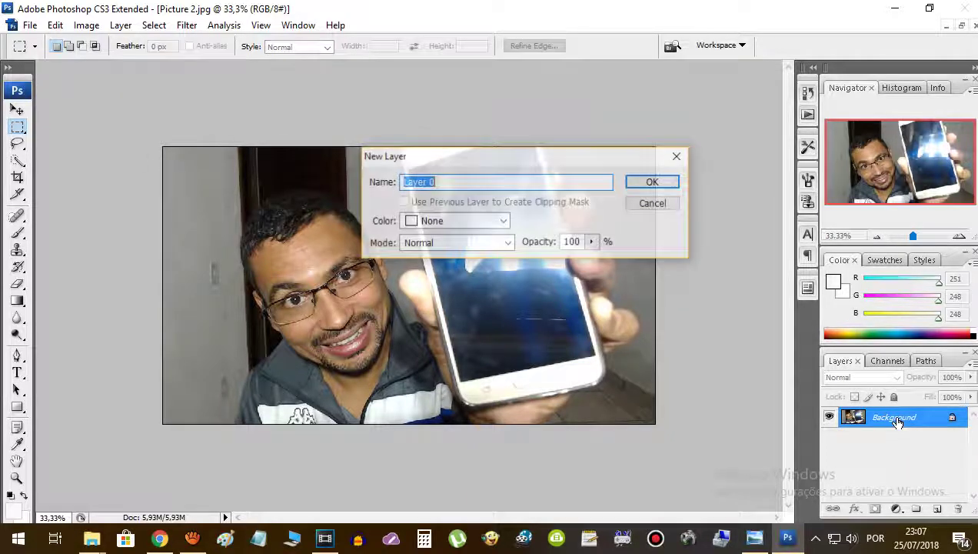
{"action": "left_click", "coordinate": [648, 186]}
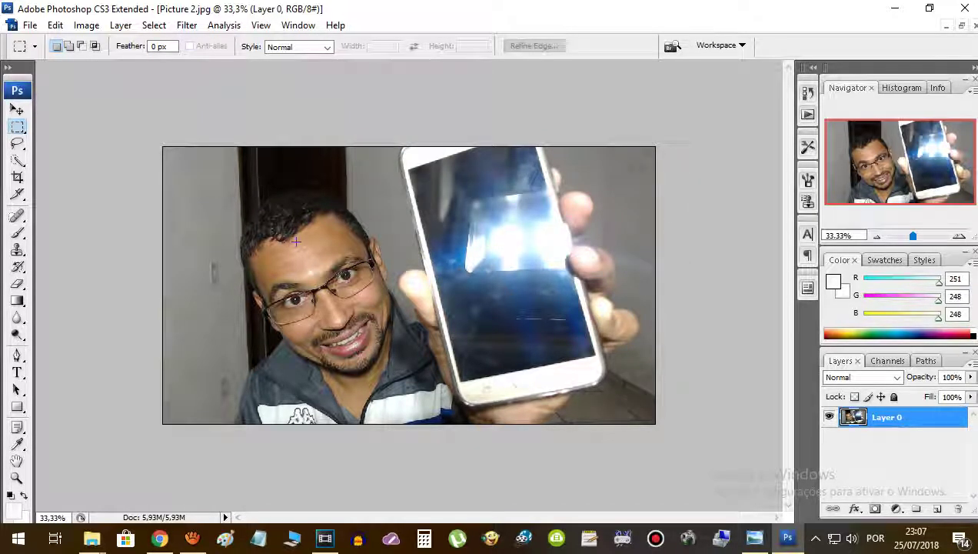
{"action": "key", "text": "ctrl+alt+c"}
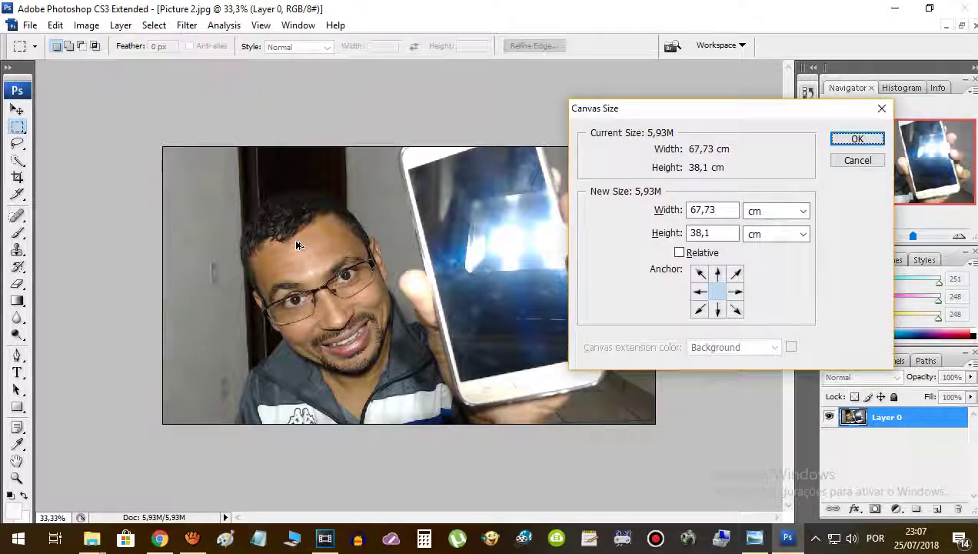
{"action": "left_click_drag", "start_coordinate": [728, 115], "coordinate": [482, 115]}
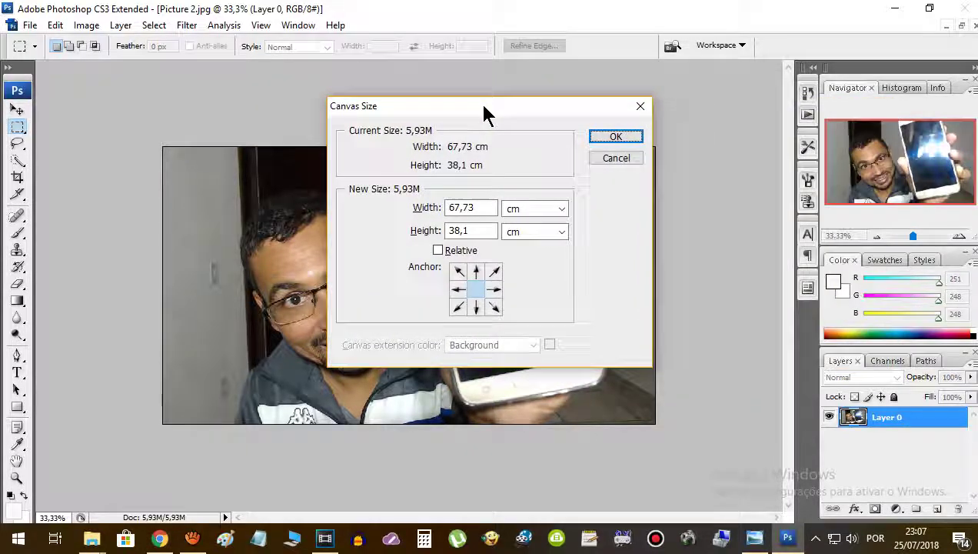
{"action": "left_click", "coordinate": [641, 110]}
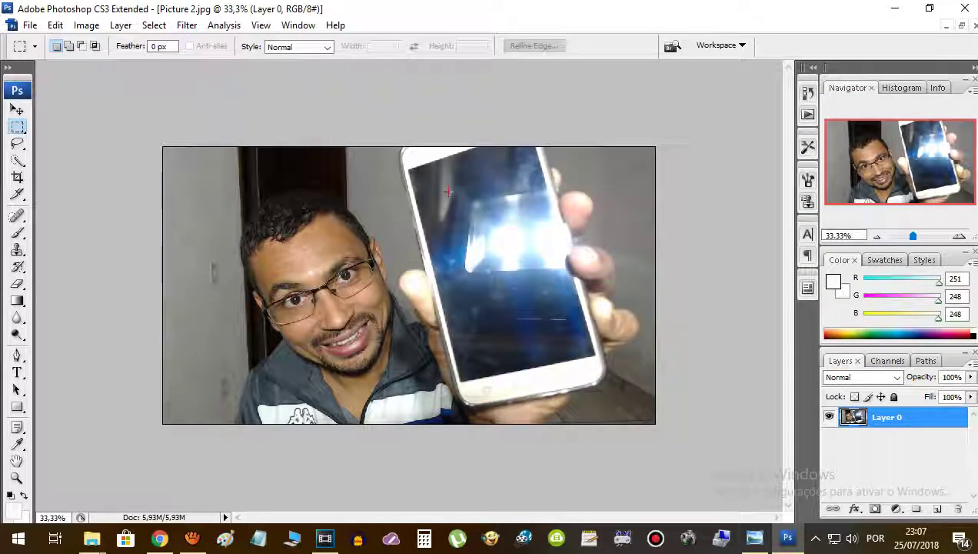
Try a 1280 × 720 pixel canvas size, then cancel without resizing
{"action": "key", "text": "ctrl+alt+c"}
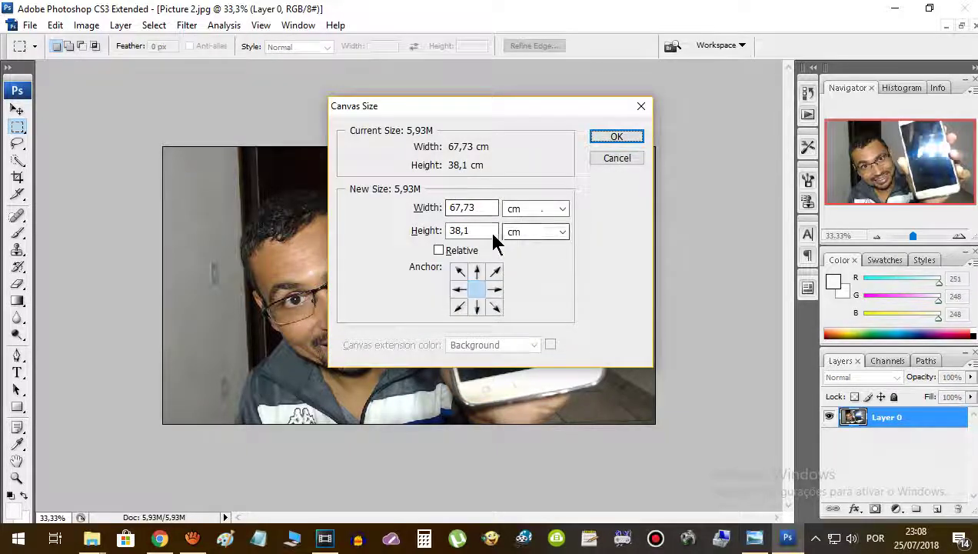
{"action": "left_click", "coordinate": [548, 211]}
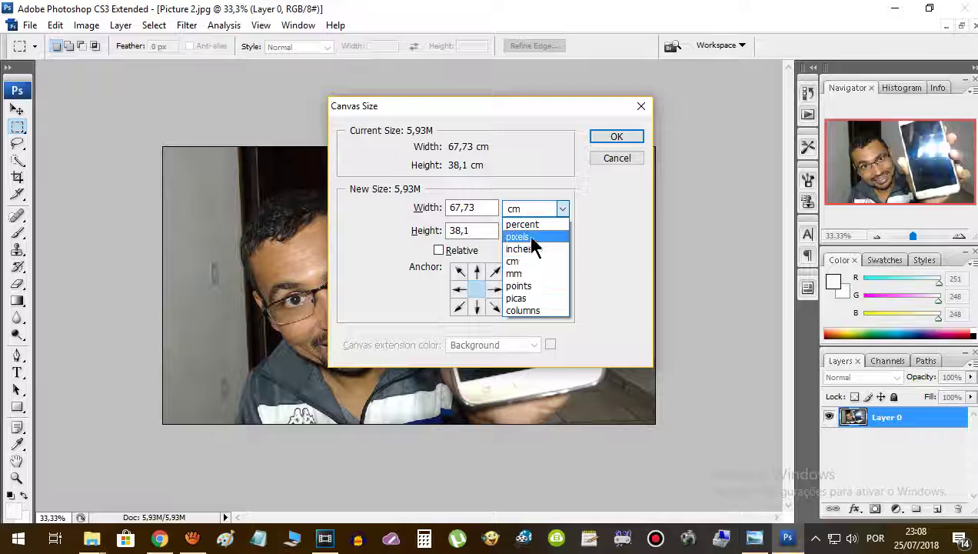
{"action": "left_click", "coordinate": [532, 237]}
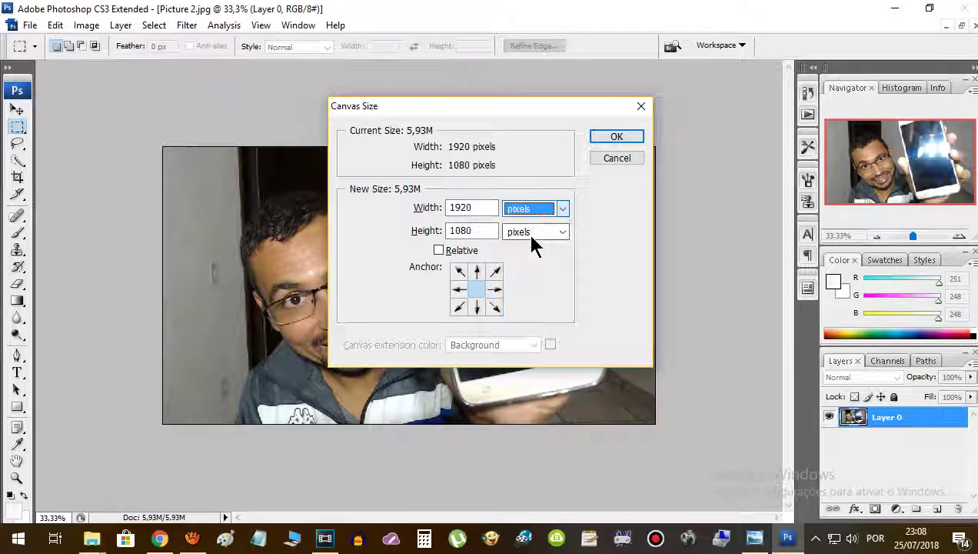
{"action": "double_click", "coordinate": [474, 207]}
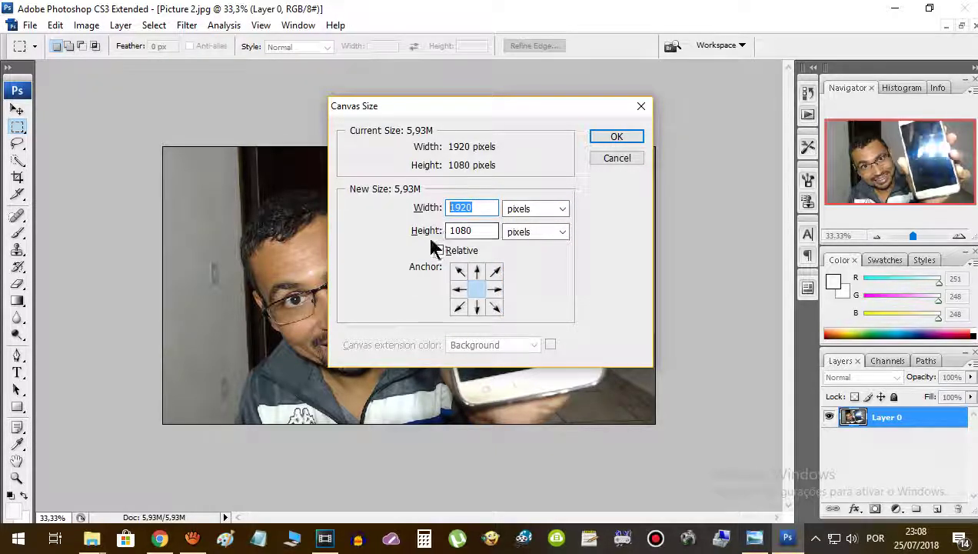
{"action": "type", "text": "1280"}
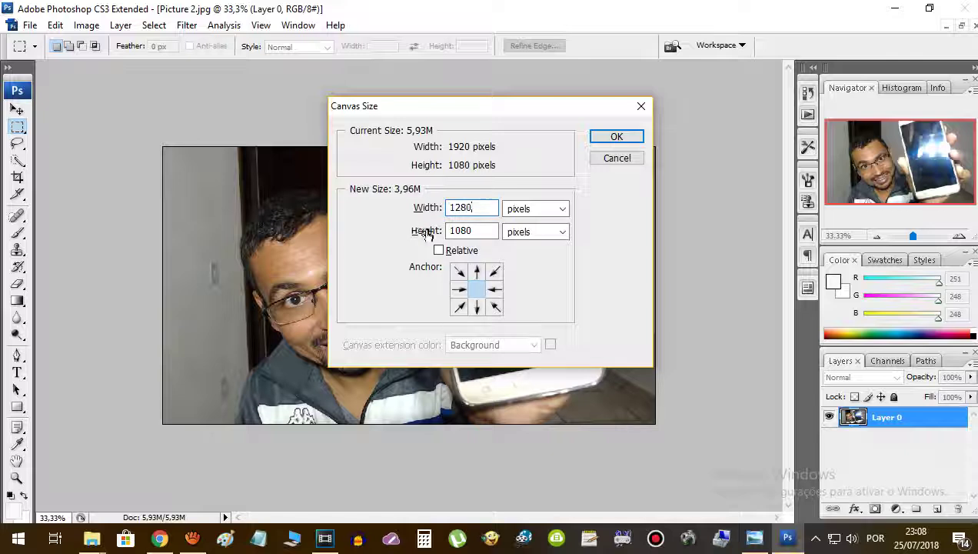
{"action": "key", "text": "Tab"}
{"action": "type", "text": "7"}
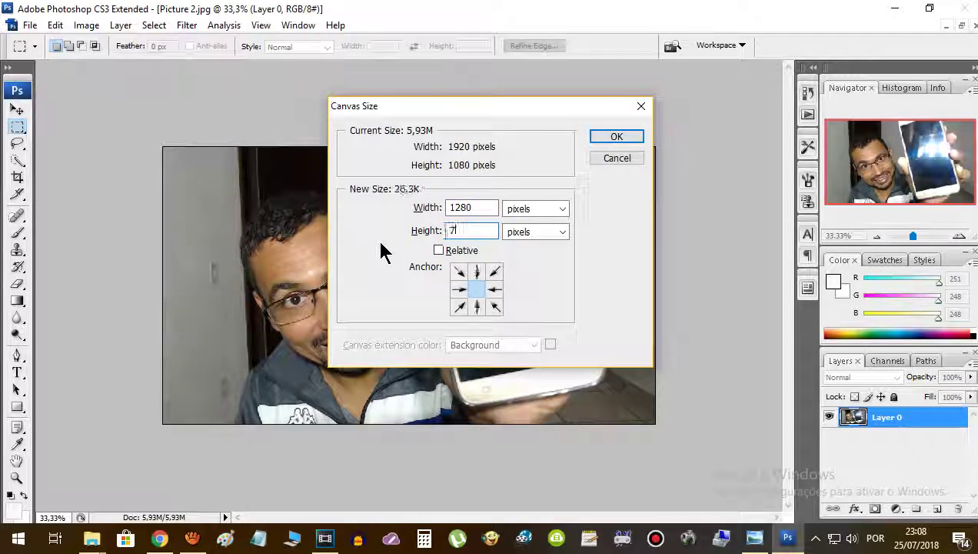
{"action": "type", "text": "20"}
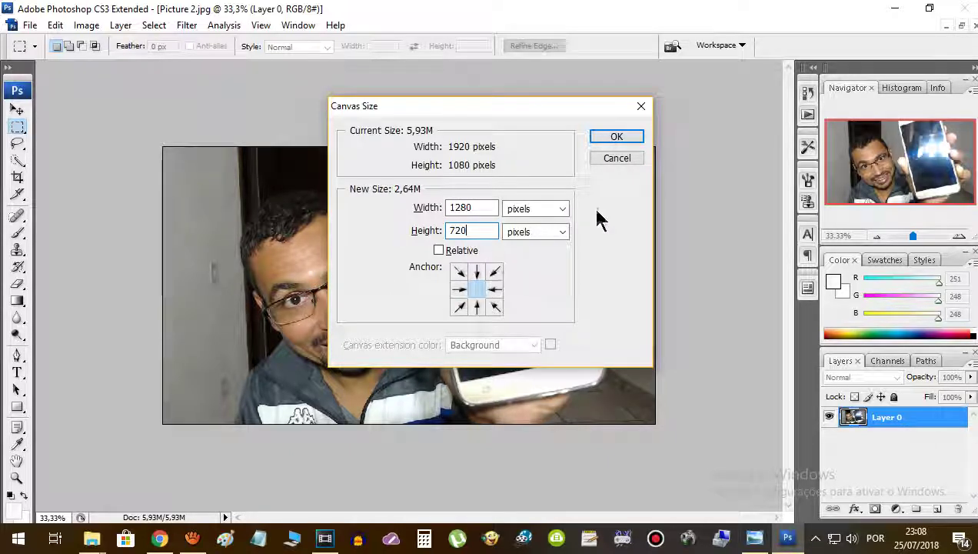
{"action": "left_click", "coordinate": [606, 158]}
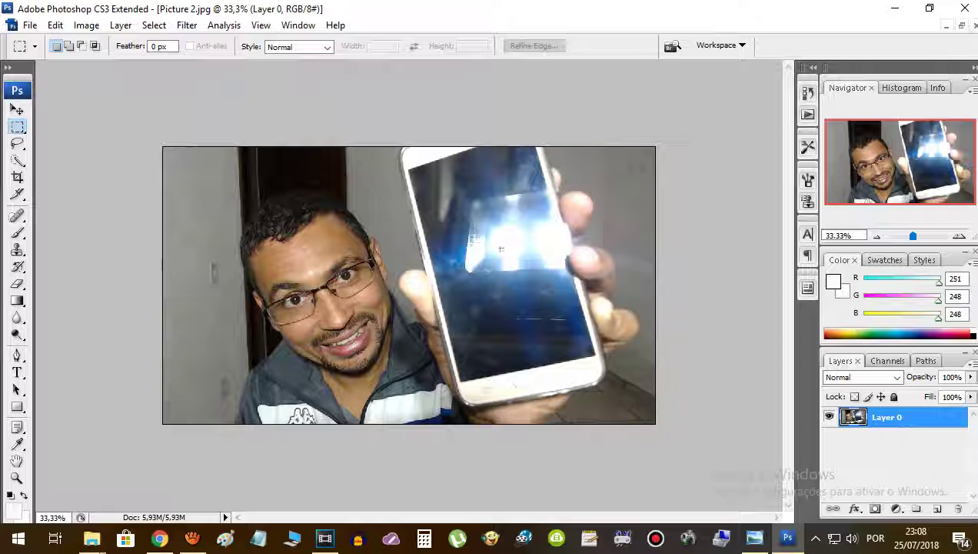
Check the canvas size in pixels, cancel it, and select the Quick Selection tool
{"action": "key", "text": "ctrl+alt+c"}
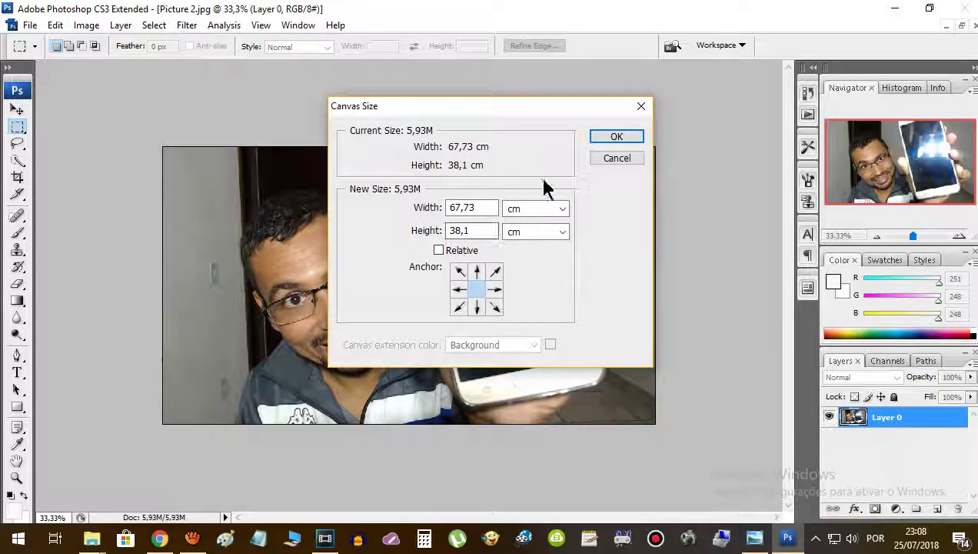
{"action": "left_click", "coordinate": [541, 209]}
{"action": "left_click", "coordinate": [538, 237]}
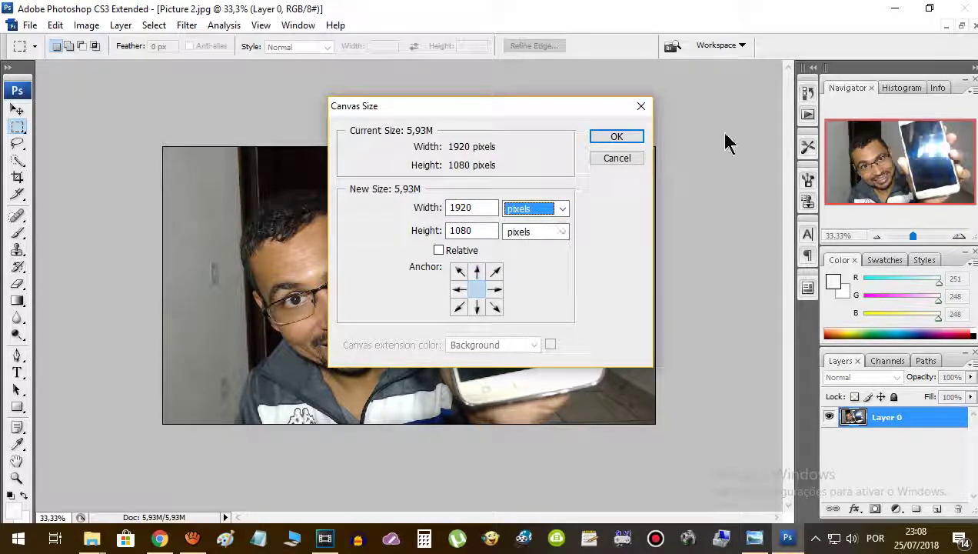
{"action": "left_click", "coordinate": [615, 157]}
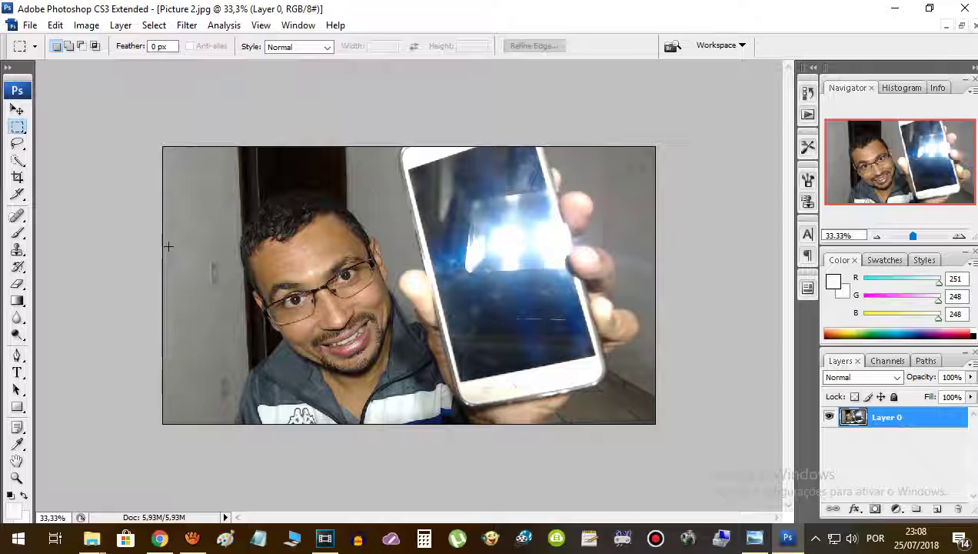
{"action": "left_click", "coordinate": [17, 161]}
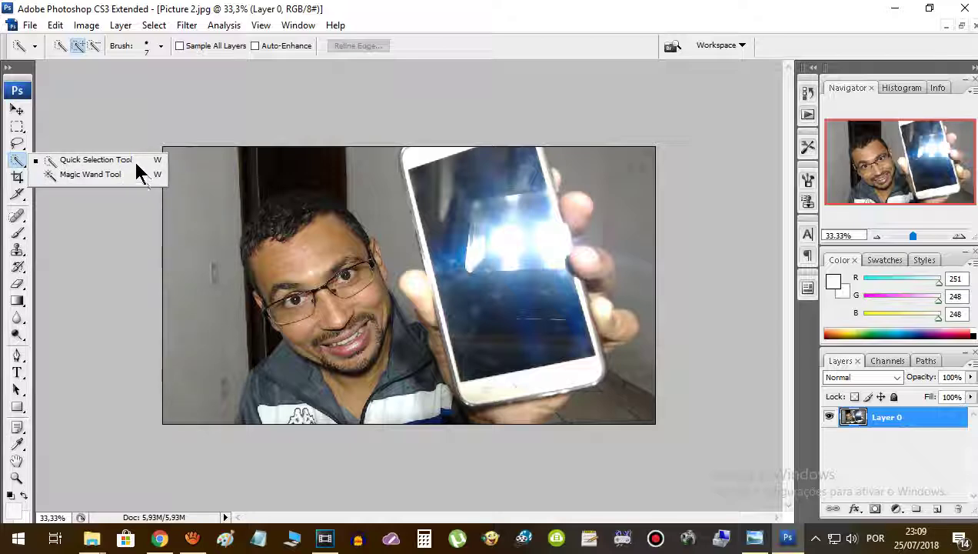
Brush the grey wall at the photo's top-left into a Quick Selection
{"action": "left_click", "coordinate": [241, 194]}
{"action": "left_click_drag", "start_coordinate": [241, 194], "coordinate": [277, 163]}
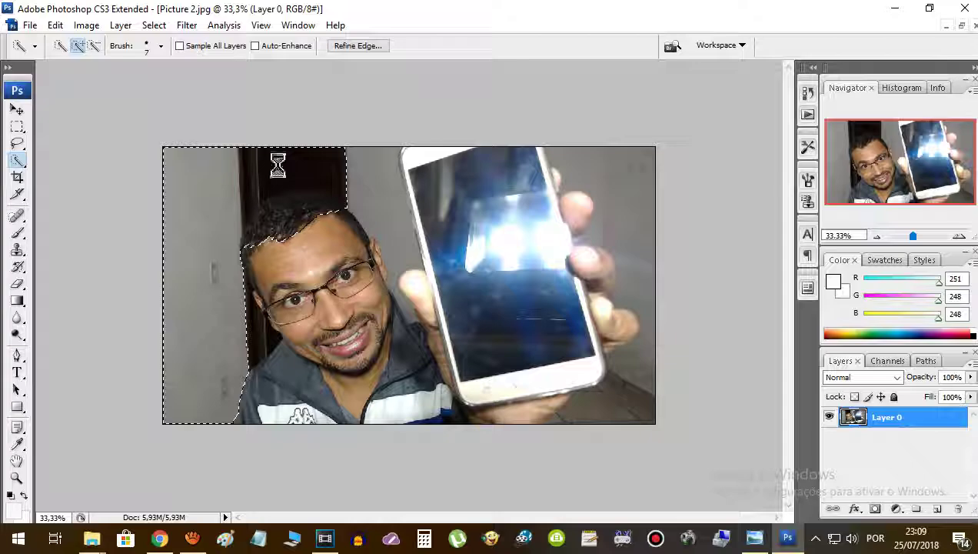
{"action": "scroll", "coordinate": [400, 331], "scroll_direction": "up", "scroll_amount": 1}
{"action": "scroll", "coordinate": [359, 279], "scroll_direction": "up", "scroll_amount": 2}
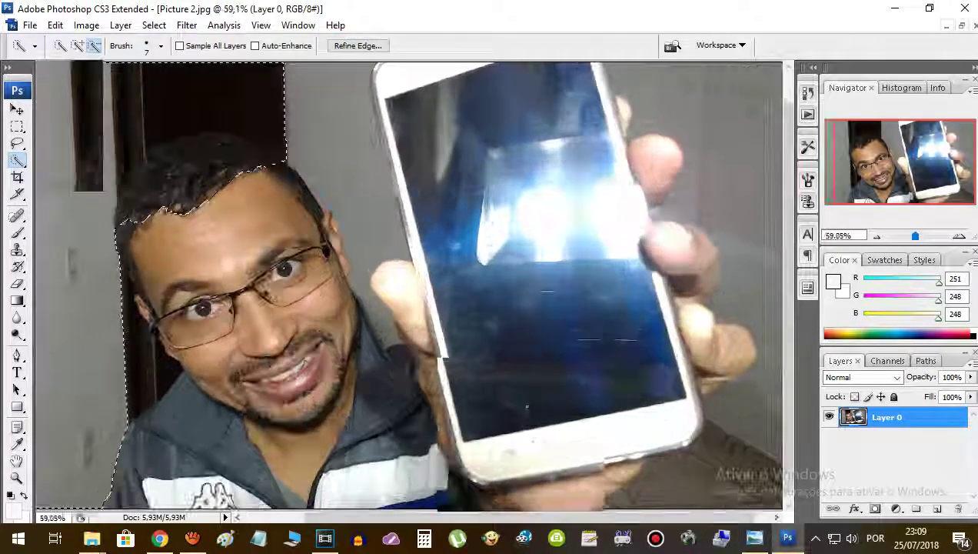
{"action": "scroll", "coordinate": [359, 279], "scroll_direction": "up", "scroll_amount": 1}
{"action": "scroll", "coordinate": [359, 279], "scroll_direction": "down", "scroll_amount": 1}
{"action": "scroll", "coordinate": [359, 279], "scroll_direction": "up", "scroll_amount": 1}
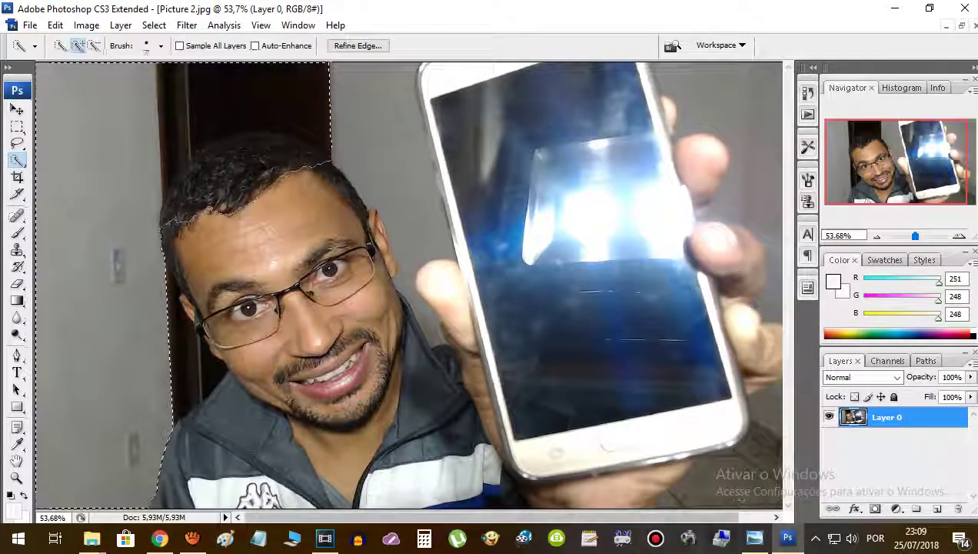
Subtract the man's hair from the selection, then add more of the doorway
{"action": "left_click", "coordinate": [93, 45]}
{"action": "mouse_move", "coordinate": [319, 160]}
{"action": "left_mouse_down"}
{"action": "mouse_move", "coordinate": [285, 146]}
{"action": "mouse_move", "coordinate": [161, 208]}
{"action": "left_mouse_up"}
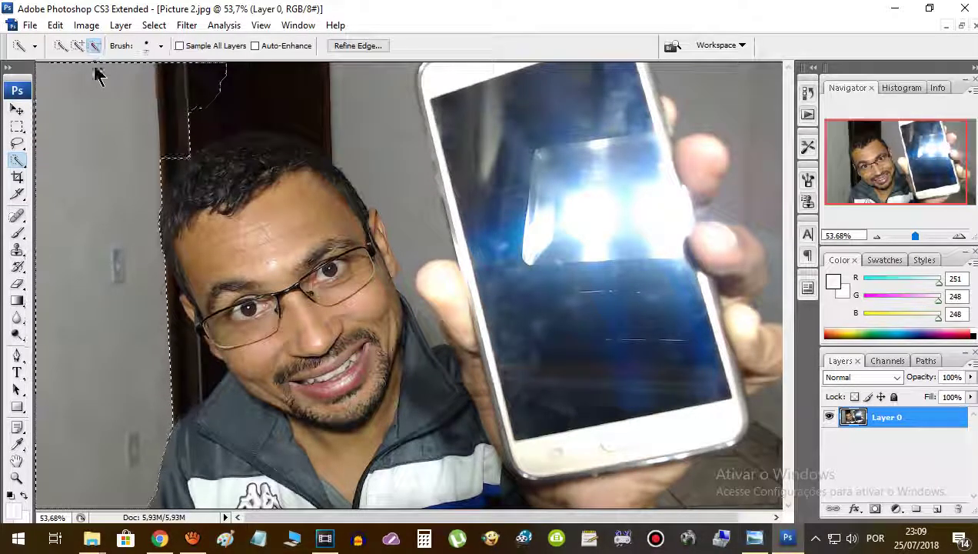
{"action": "left_click", "coordinate": [79, 48]}
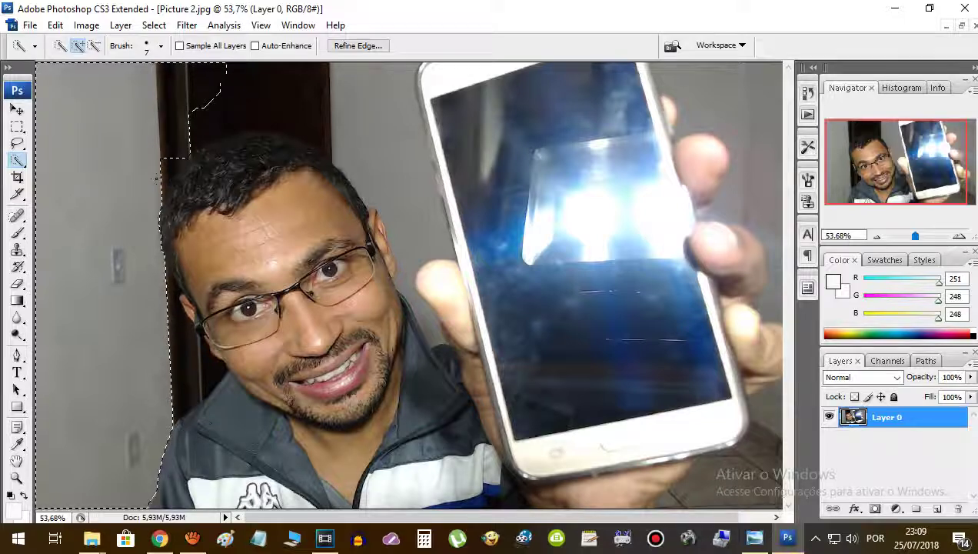
{"action": "left_click", "coordinate": [173, 165]}
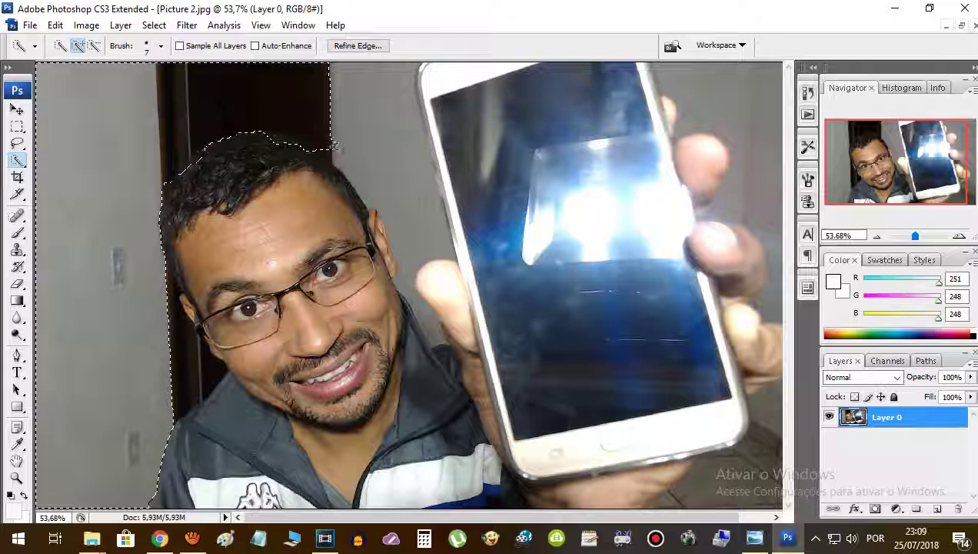
Add the wall between head and phone using a smaller brush
{"action": "left_click_drag", "start_coordinate": [346, 153], "coordinate": [361, 167]}
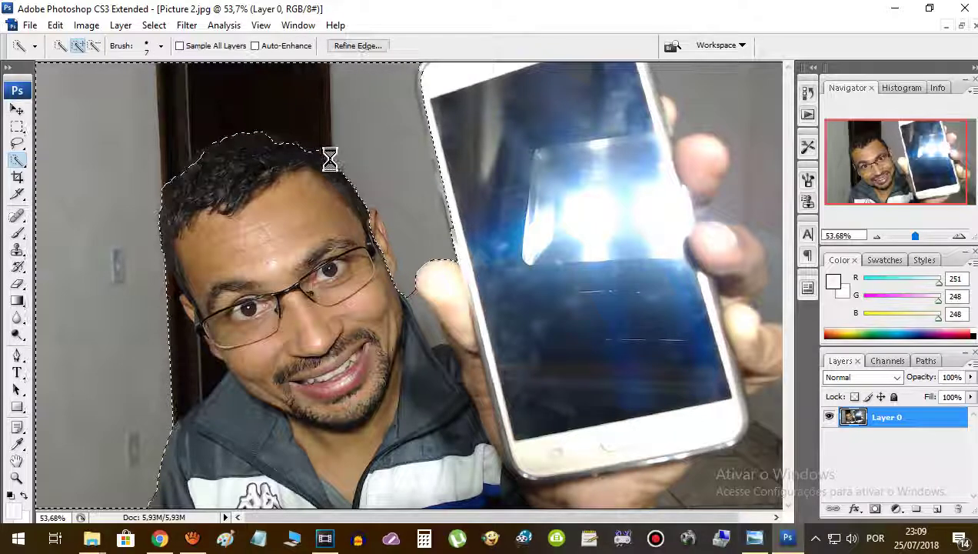
{"action": "key", "text": "bracketleft"}
{"action": "key", "text": "bracketleft"}
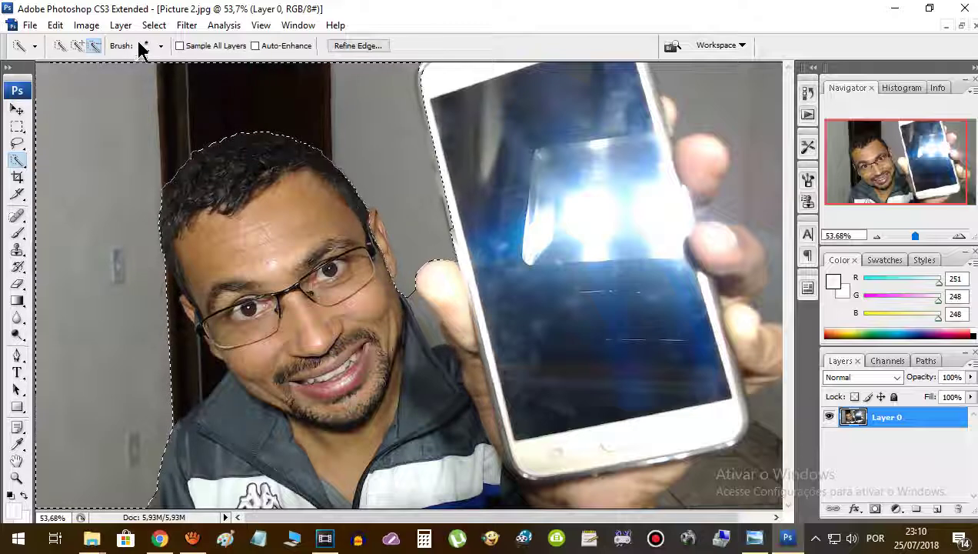
{"action": "left_click", "coordinate": [186, 142]}
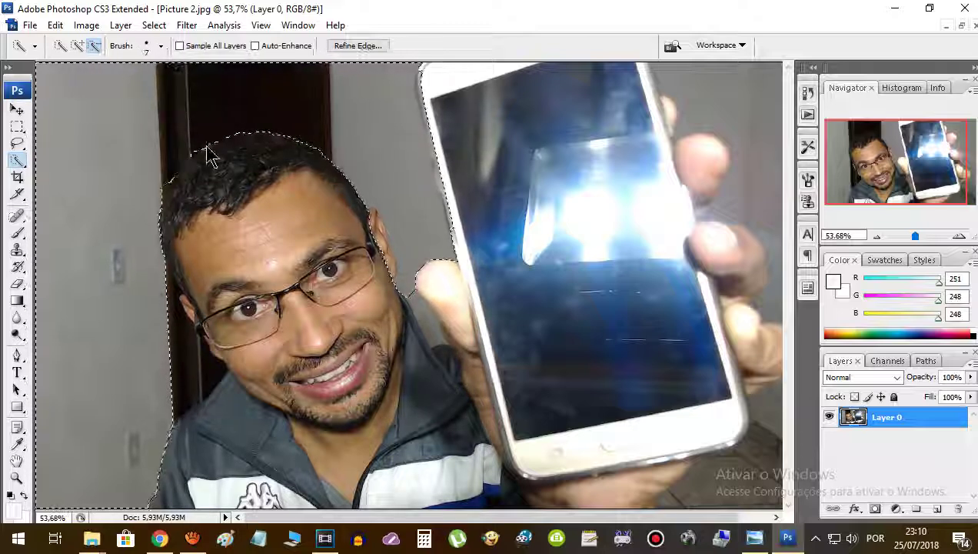
Set the brush diameter to 25 px and trim the selection edge along the hair
{"action": "left_click", "coordinate": [161, 45]}
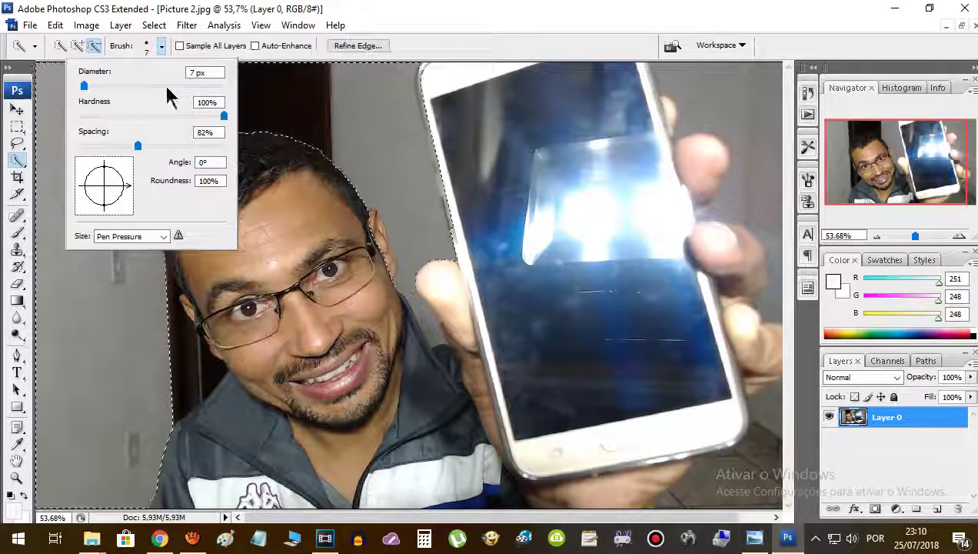
{"action": "left_click_drag", "start_coordinate": [81, 85], "coordinate": [95, 85]}
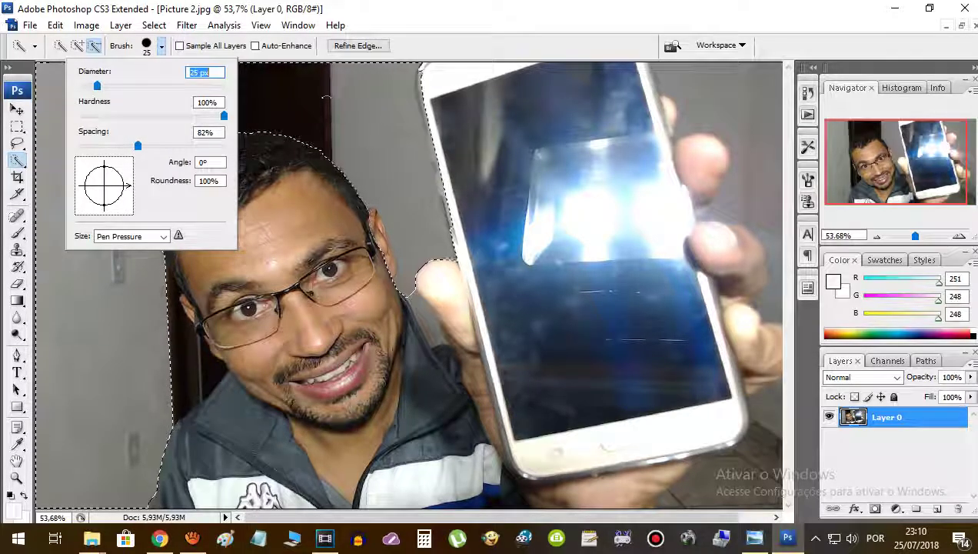
{"action": "left_click", "coordinate": [274, 162]}
{"action": "left_click_drag", "start_coordinate": [274, 161], "coordinate": [234, 155]}
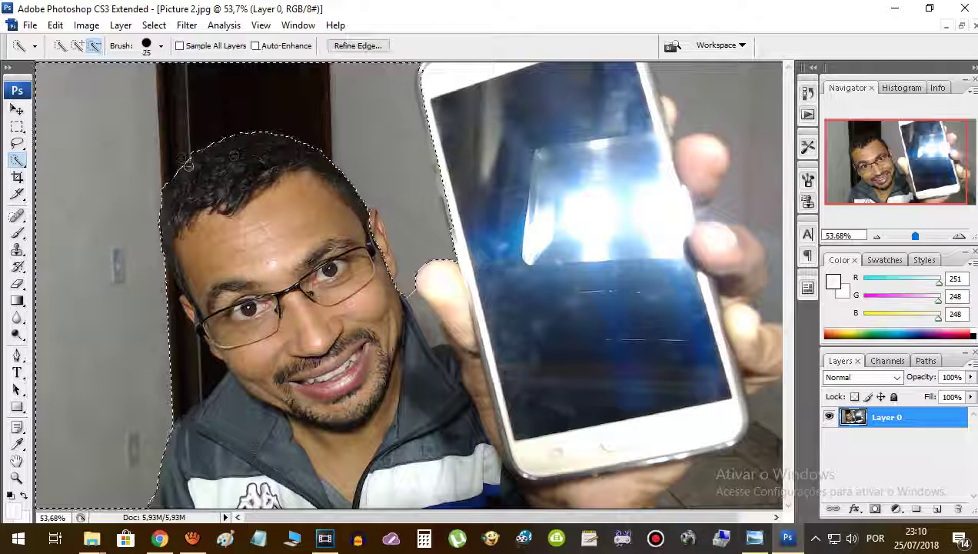
{"action": "left_click", "coordinate": [171, 185]}
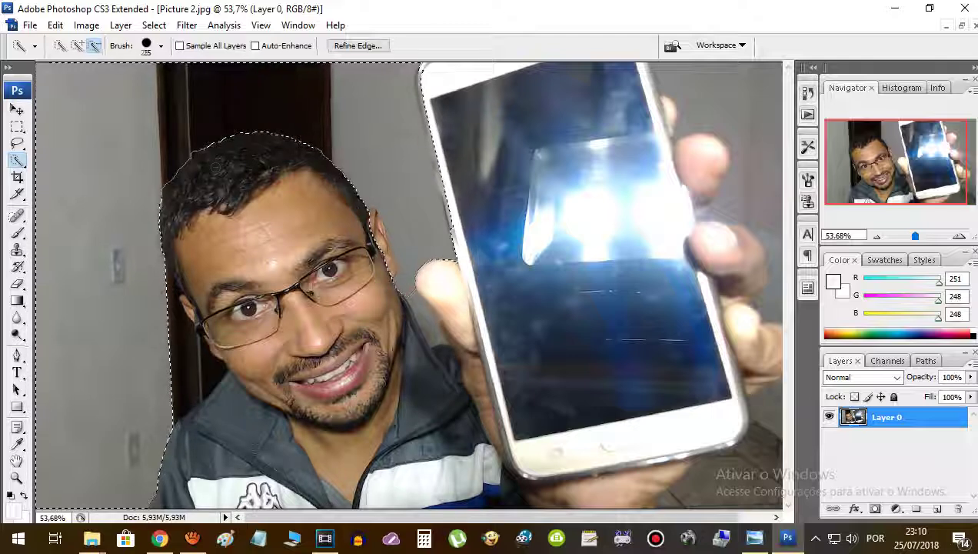
{"action": "left_click", "coordinate": [78, 45]}
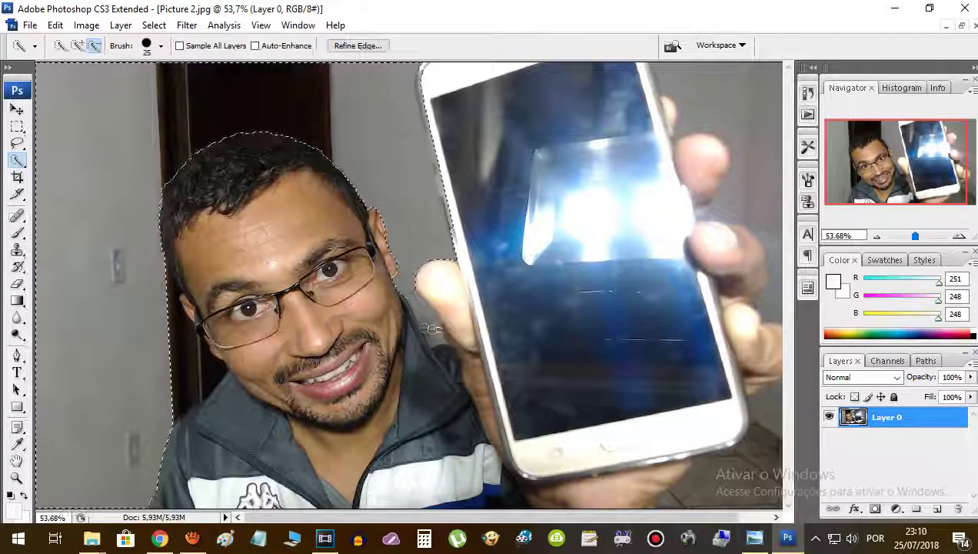
Zoom in on the ear and add the grey gap between ear and phone
{"action": "scroll", "coordinate": [428, 358], "scroll_direction": "up", "scroll_amount": 1}
{"action": "scroll", "coordinate": [424, 346], "scroll_direction": "up", "scroll_amount": 2}
{"action": "scroll", "coordinate": [421, 328], "scroll_direction": "up", "scroll_amount": 2}
{"action": "scroll", "coordinate": [421, 328], "scroll_direction": "down", "scroll_amount": 3}
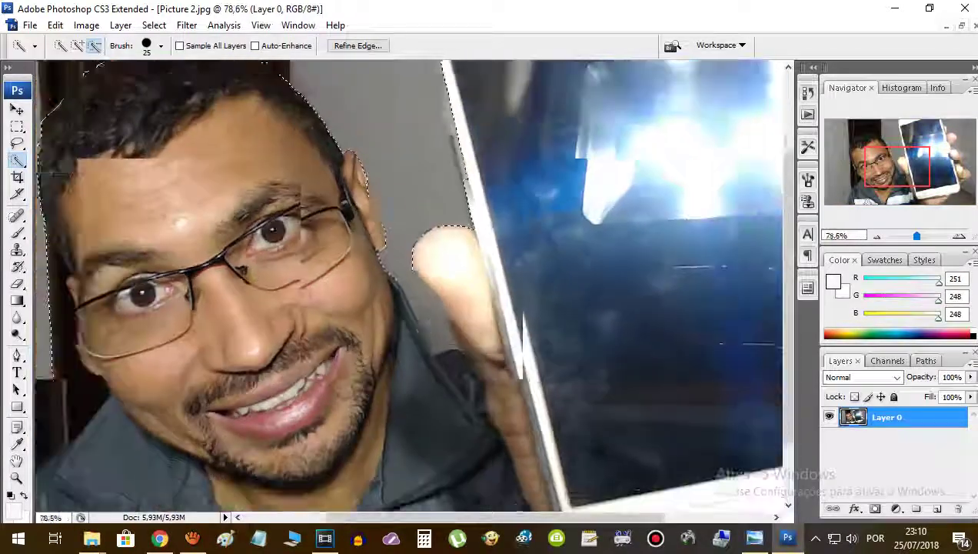
{"action": "scroll", "coordinate": [421, 329], "scroll_direction": "down", "scroll_amount": 2}
{"action": "scroll", "coordinate": [421, 324], "scroll_direction": "down", "scroll_amount": 1}
{"action": "scroll", "coordinate": [420, 321], "scroll_direction": "up", "scroll_amount": 1}
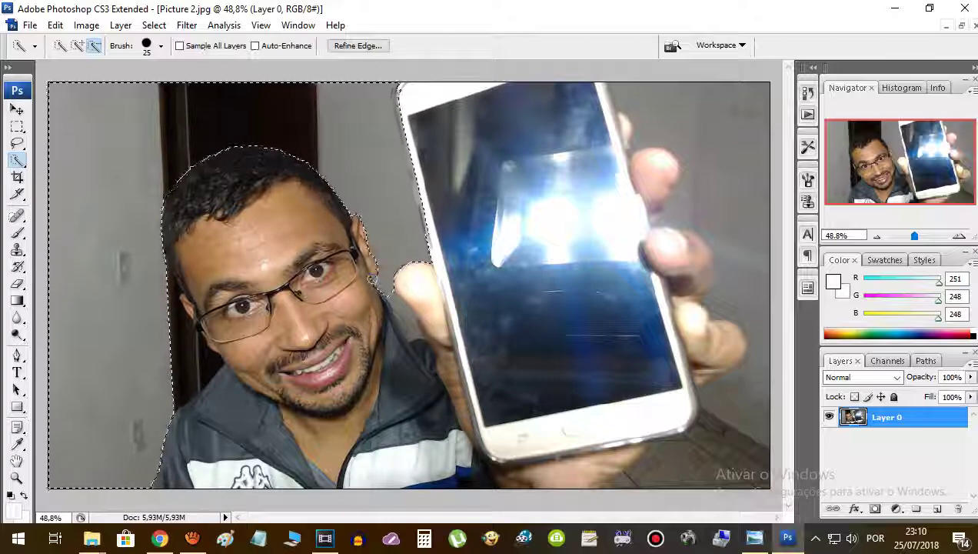
{"action": "scroll", "coordinate": [382, 283], "scroll_direction": "up", "scroll_amount": 1}
{"action": "scroll", "coordinate": [377, 281], "scroll_direction": "up", "scroll_amount": 2}
{"action": "scroll", "coordinate": [372, 279], "scroll_direction": "up", "scroll_amount": 1}
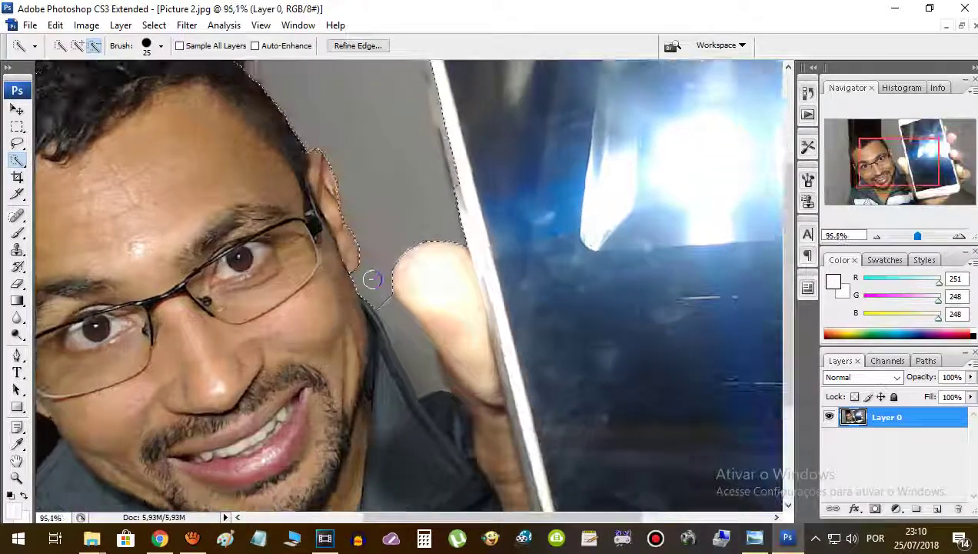
{"action": "left_click", "coordinate": [337, 218]}
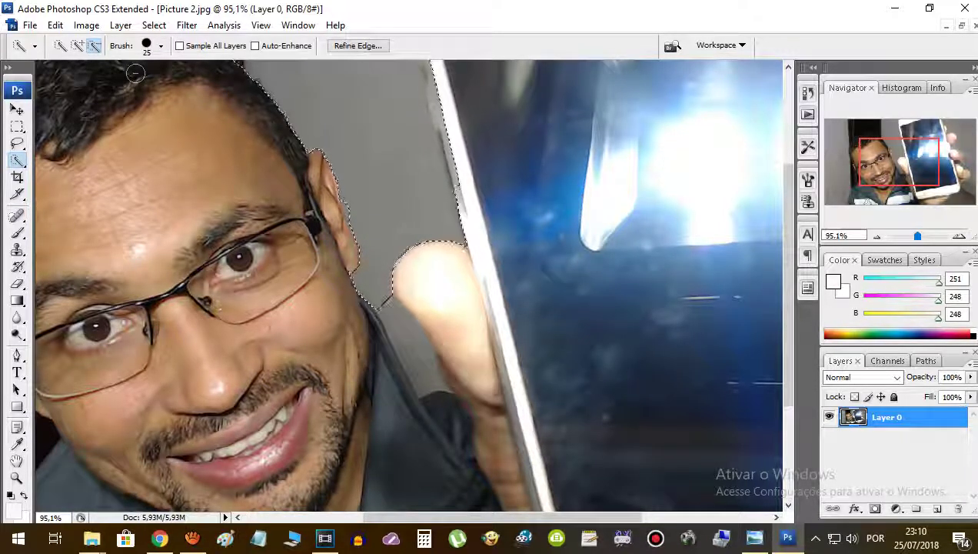
Add the background right beside the ear, then zoom back out
{"action": "left_click", "coordinate": [77, 46]}
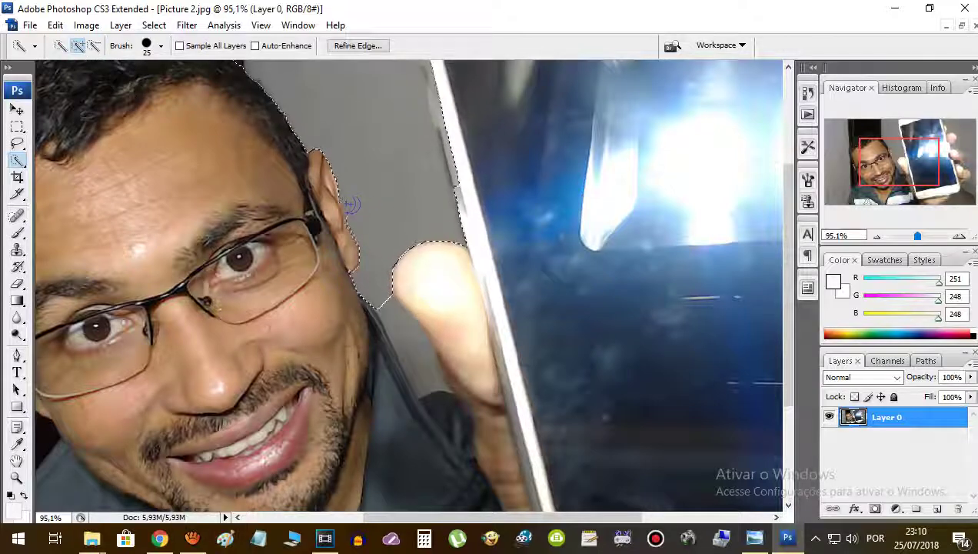
{"action": "left_click", "coordinate": [377, 212]}
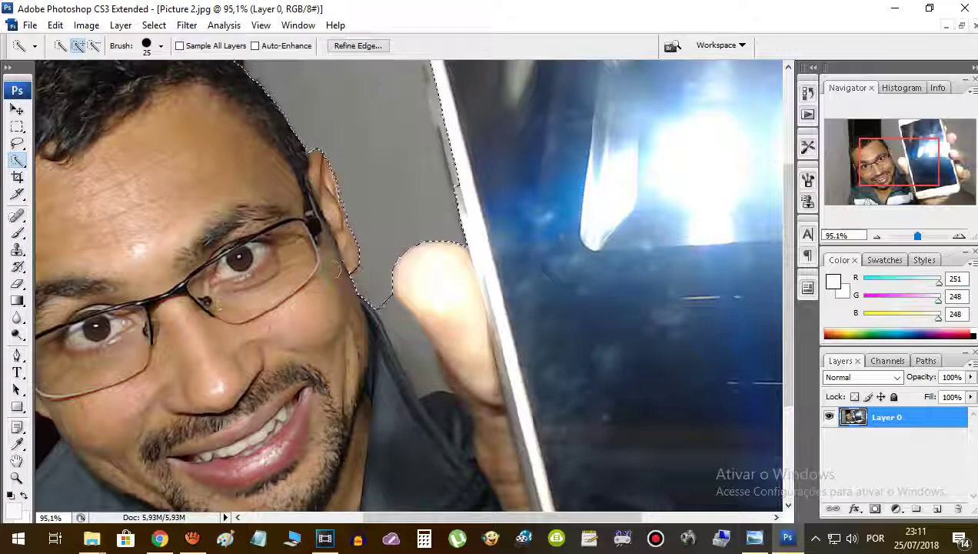
{"action": "left_click", "coordinate": [94, 46]}
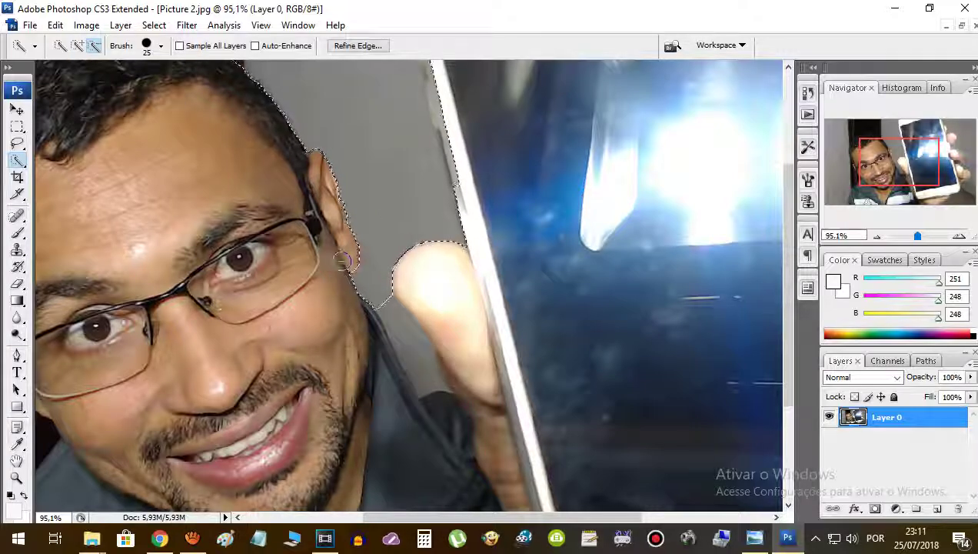
{"action": "scroll", "coordinate": [386, 299], "scroll_direction": "down", "scroll_amount": 2}
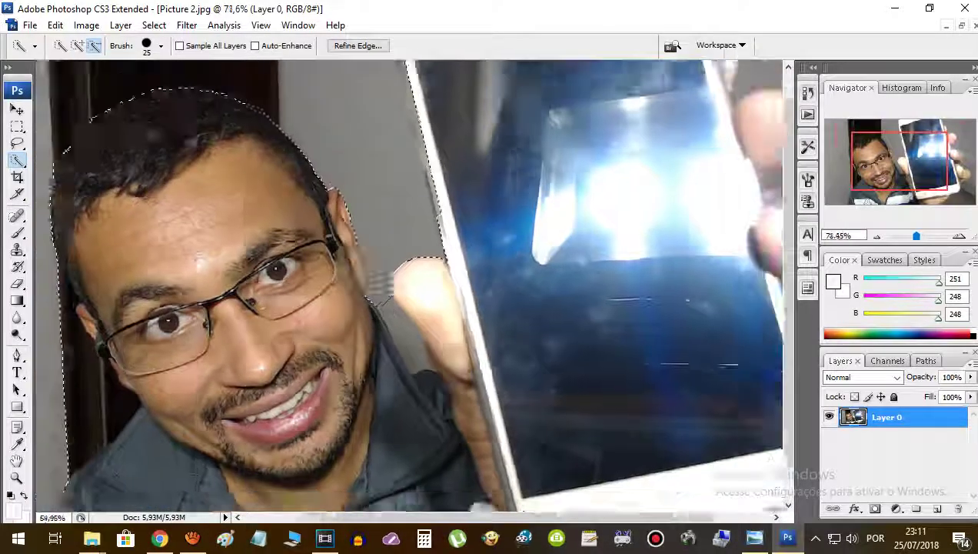
{"action": "scroll", "coordinate": [385, 300], "scroll_direction": "down", "scroll_amount": 2}
{"action": "scroll", "coordinate": [388, 292], "scroll_direction": "down", "scroll_amount": 1}
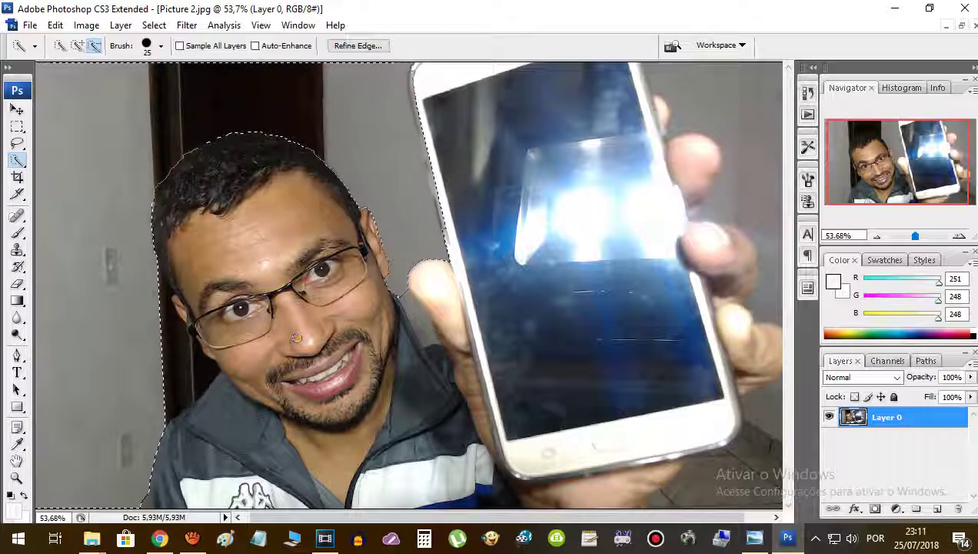
Add the neck, thumb top, and wall right of the fingers and phone to the selection
{"action": "left_click", "coordinate": [77, 45]}
{"action": "left_click_drag", "start_coordinate": [408, 300], "coordinate": [430, 342]}
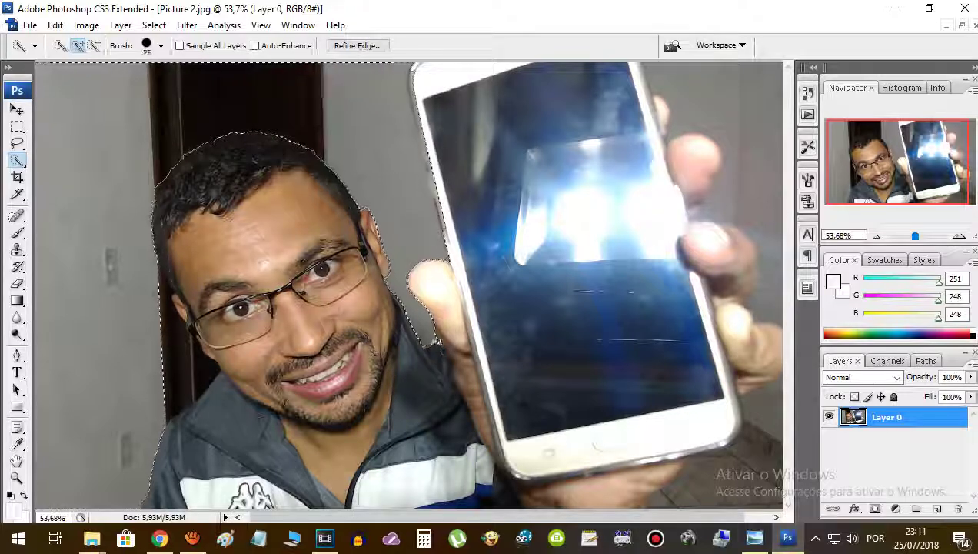
{"action": "left_click_drag", "start_coordinate": [419, 277], "coordinate": [431, 307]}
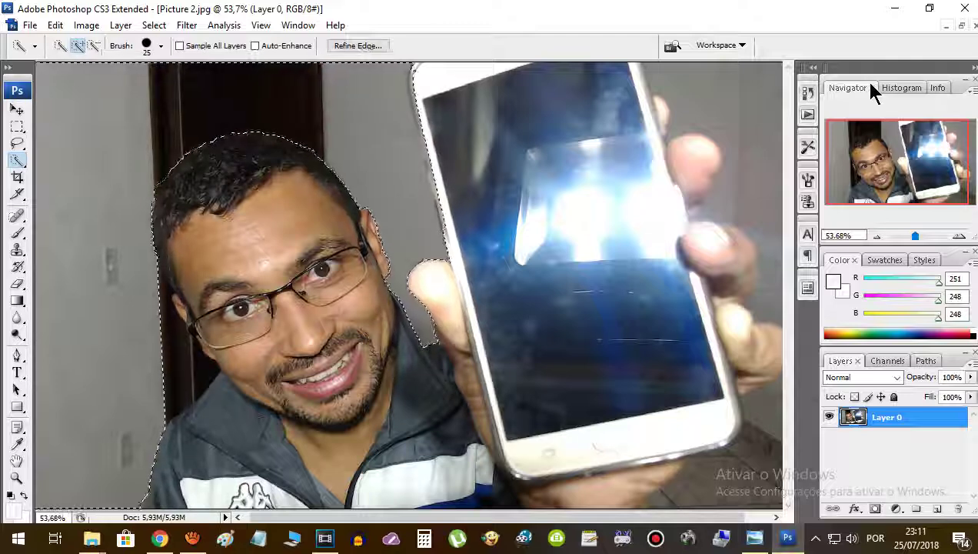
{"action": "left_click_drag", "start_coordinate": [692, 123], "coordinate": [794, 432]}
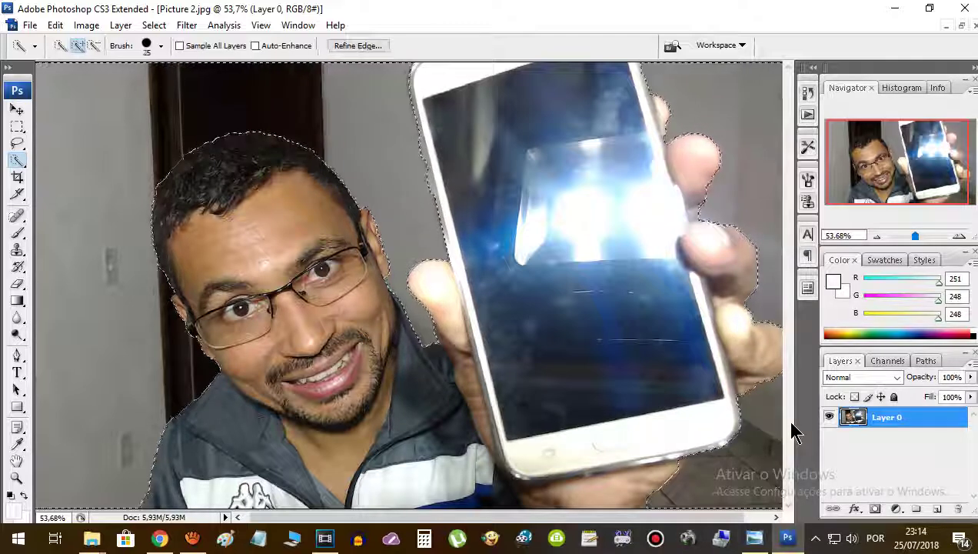
{"action": "left_click", "coordinate": [199, 540]}
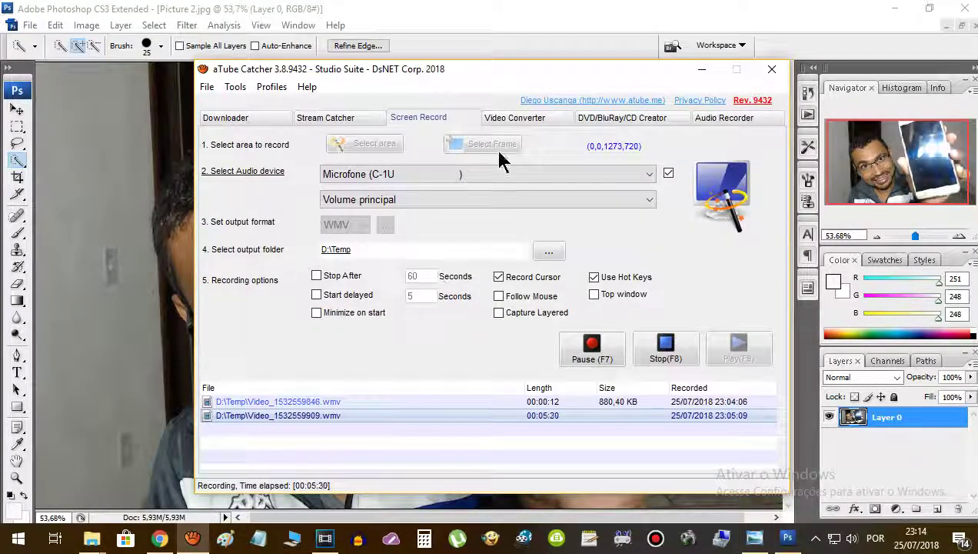
{"action": "left_click", "coordinate": [700, 70]}
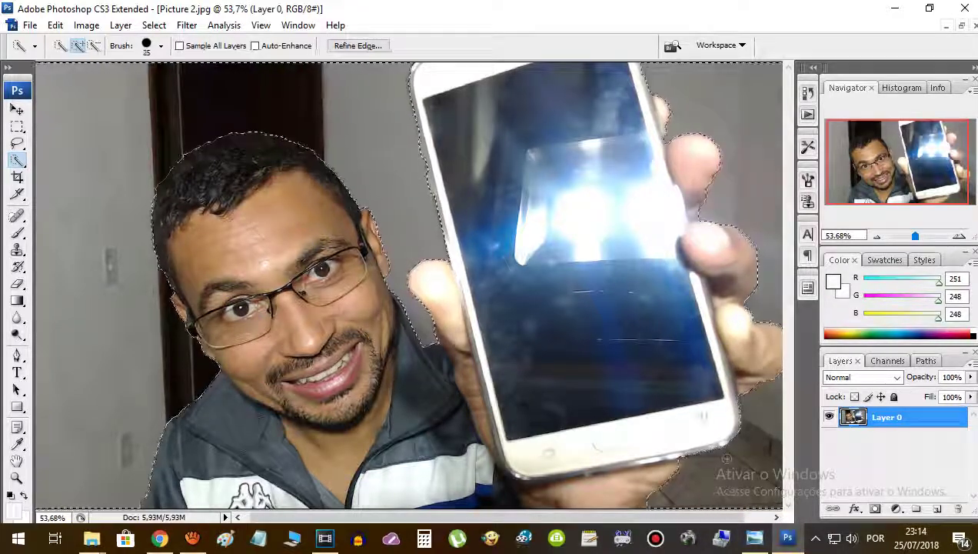
Trim the selection along the bottom edge, then add the jacket and thumb areas
{"action": "left_click", "coordinate": [94, 46]}
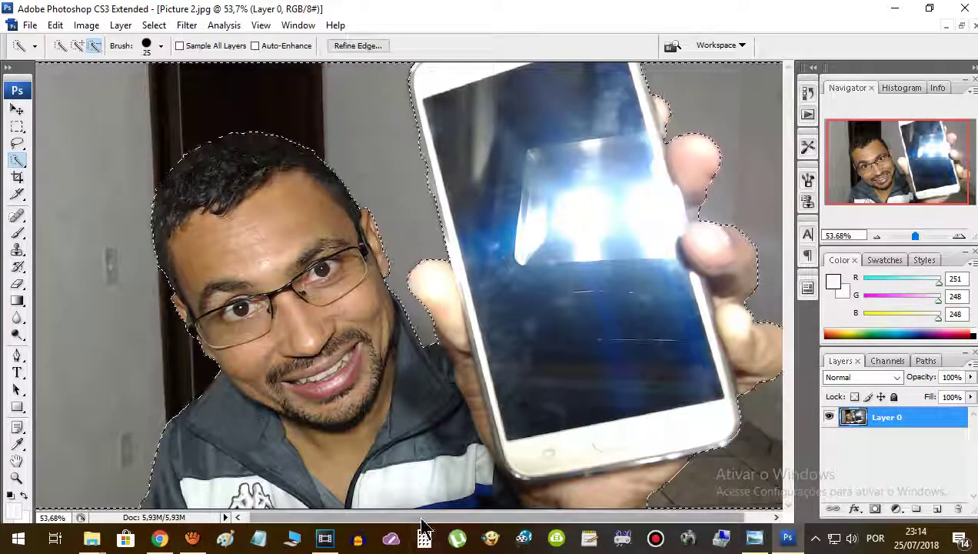
{"action": "left_click_drag", "start_coordinate": [421, 518], "coordinate": [338, 518]}
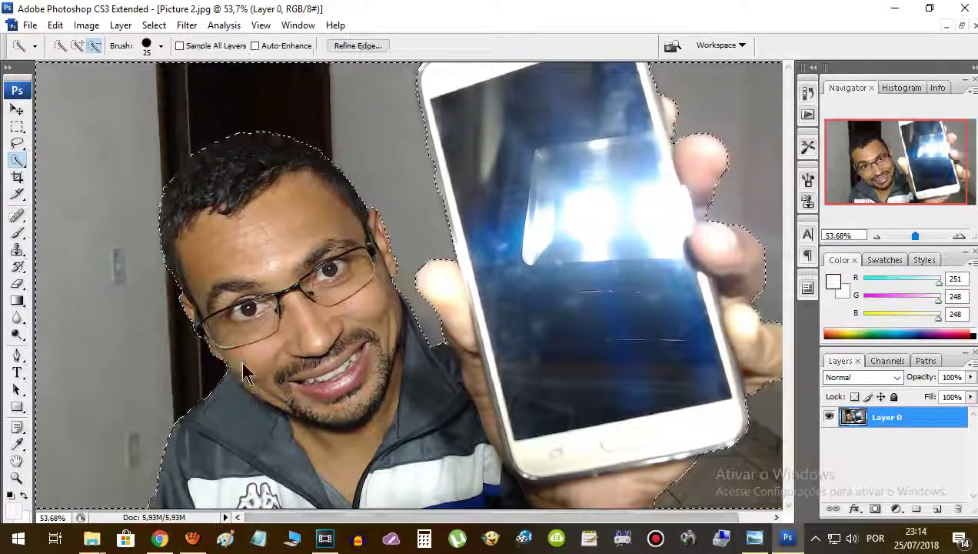
{"action": "left_click", "coordinate": [76, 46]}
{"action": "mouse_move", "coordinate": [222, 415]}
{"action": "left_mouse_down"}
{"action": "mouse_move", "coordinate": [272, 407]}
{"action": "mouse_move", "coordinate": [334, 476]}
{"action": "left_mouse_up"}
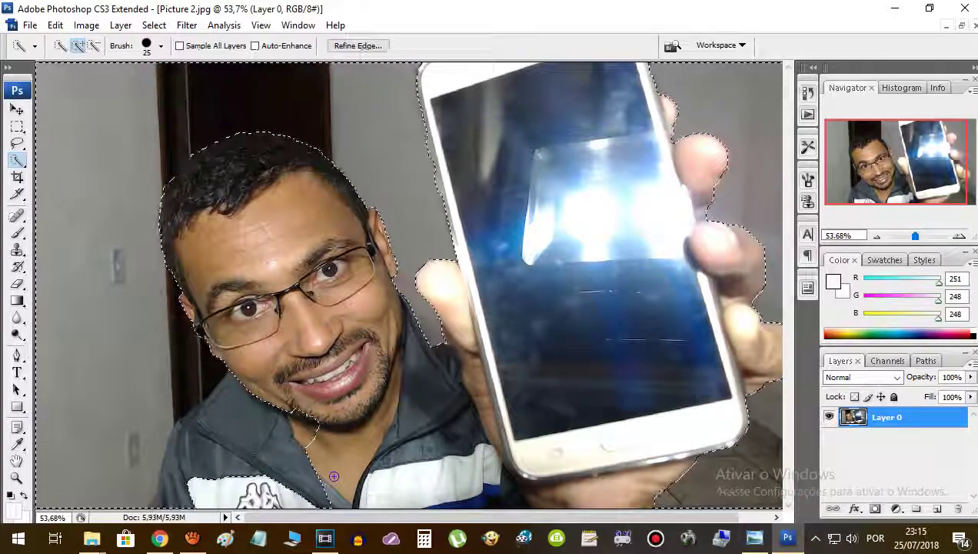
{"action": "left_click", "coordinate": [334, 476]}
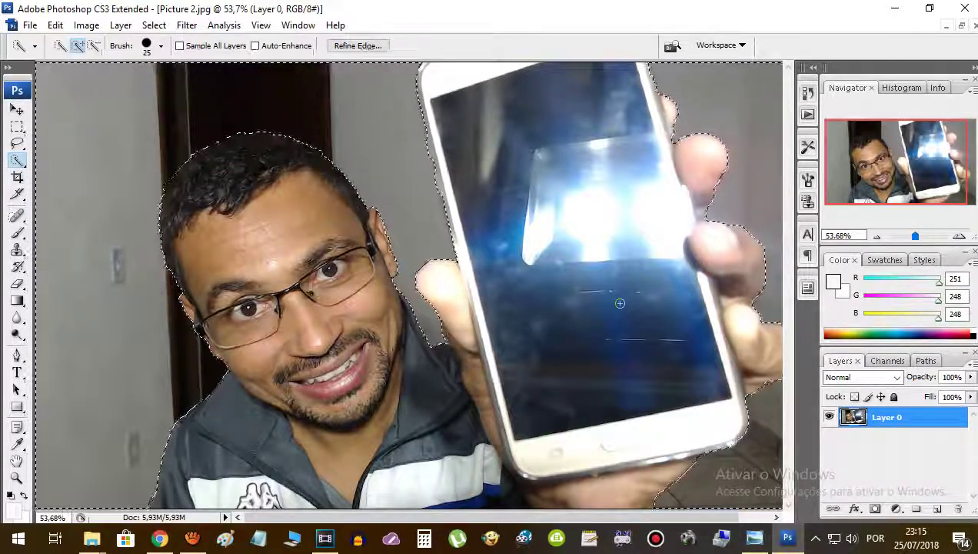
{"action": "left_click_drag", "start_coordinate": [556, 523], "coordinate": [607, 521]}
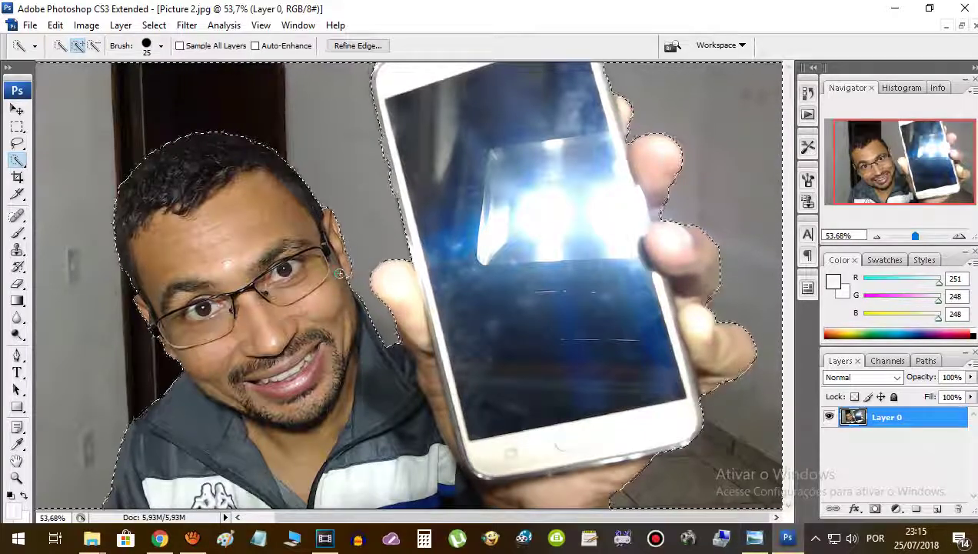
Refine the selection edge around the ear and thumb
{"action": "left_click_drag", "start_coordinate": [342, 275], "coordinate": [307, 302]}
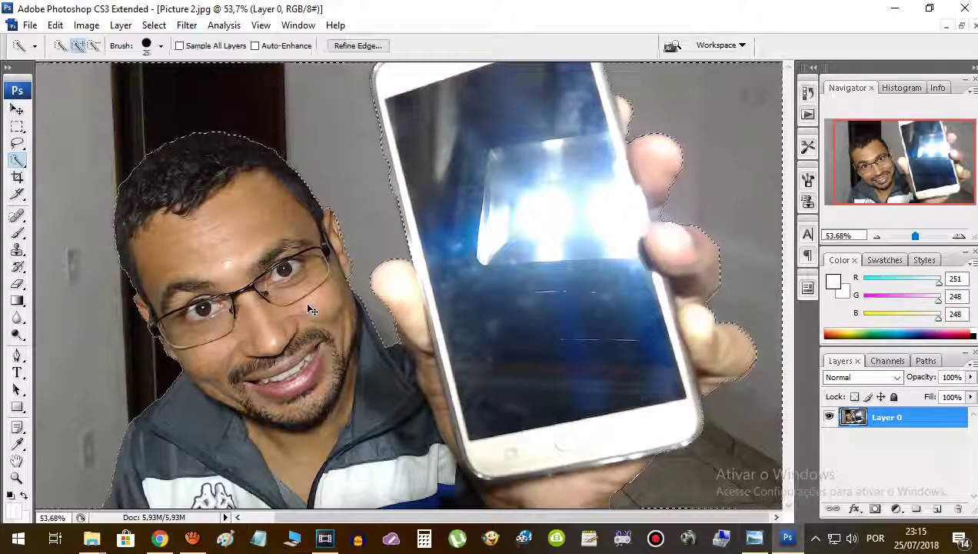
{"action": "left_click_drag", "start_coordinate": [355, 300], "coordinate": [341, 271]}
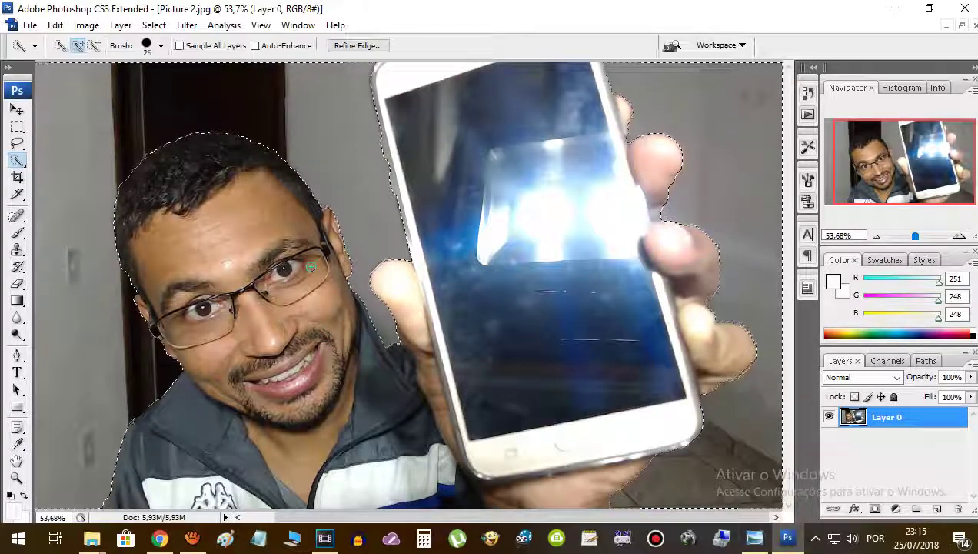
{"action": "left_click", "coordinate": [95, 45]}
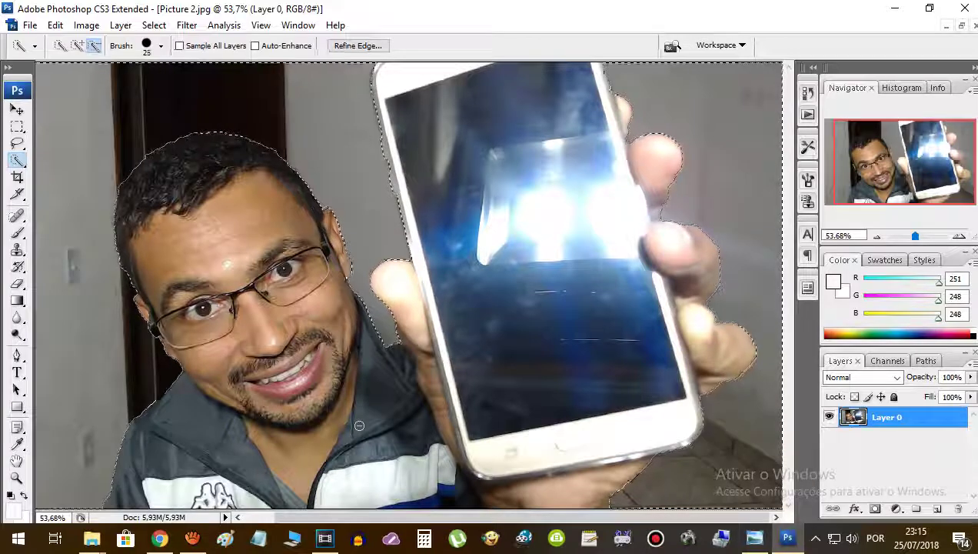
Delete the background around the man, then page forward through the Pixel Builder screenshots
{"action": "key", "text": "Delete"}
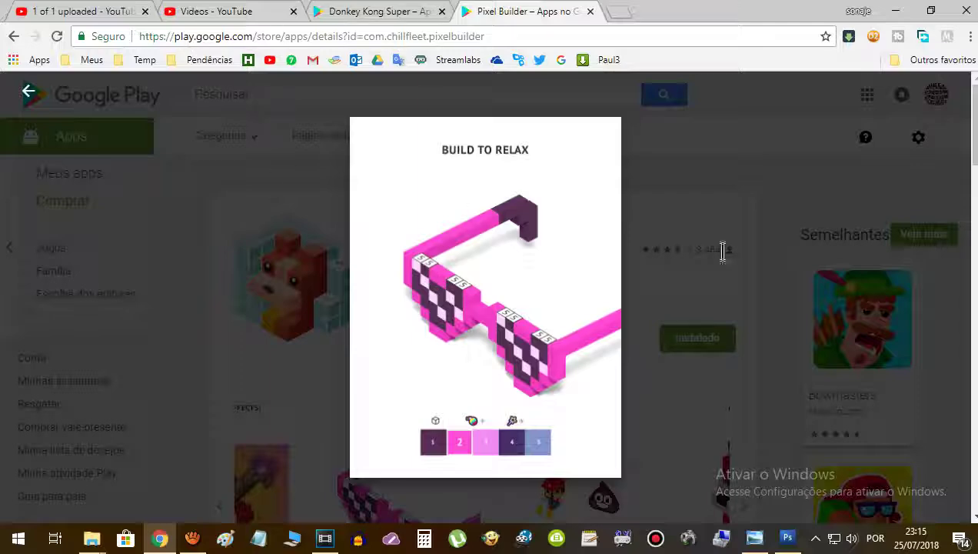
{"action": "left_click", "coordinate": [931, 321]}
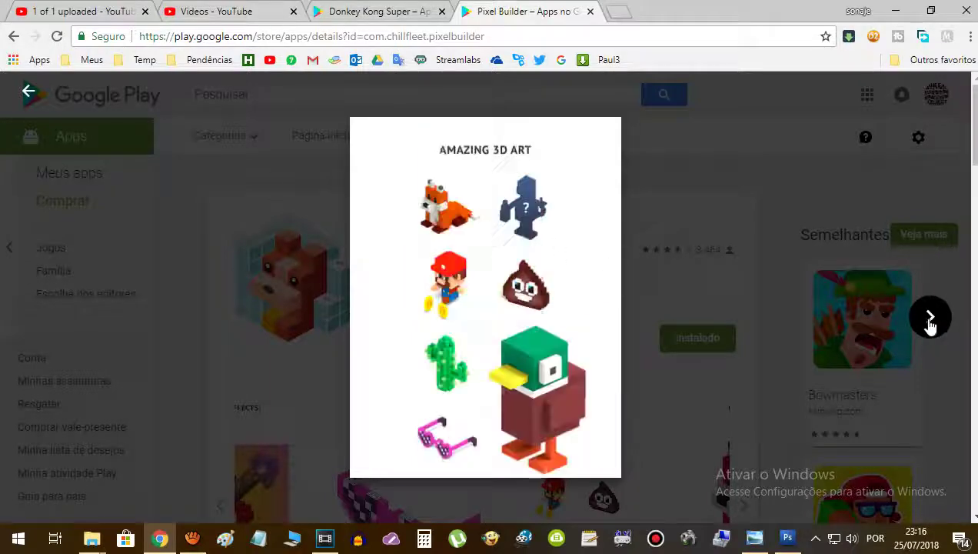
{"action": "left_click", "coordinate": [930, 321]}
{"action": "left_click", "coordinate": [930, 321]}
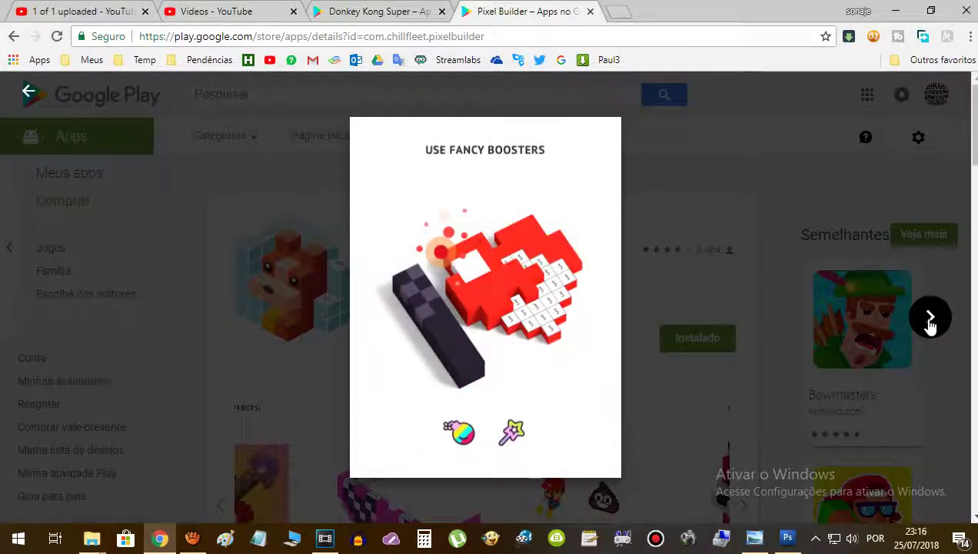
{"action": "left_click", "coordinate": [930, 321]}
{"action": "left_click", "coordinate": [930, 322]}
{"action": "left_click", "coordinate": [930, 321]}
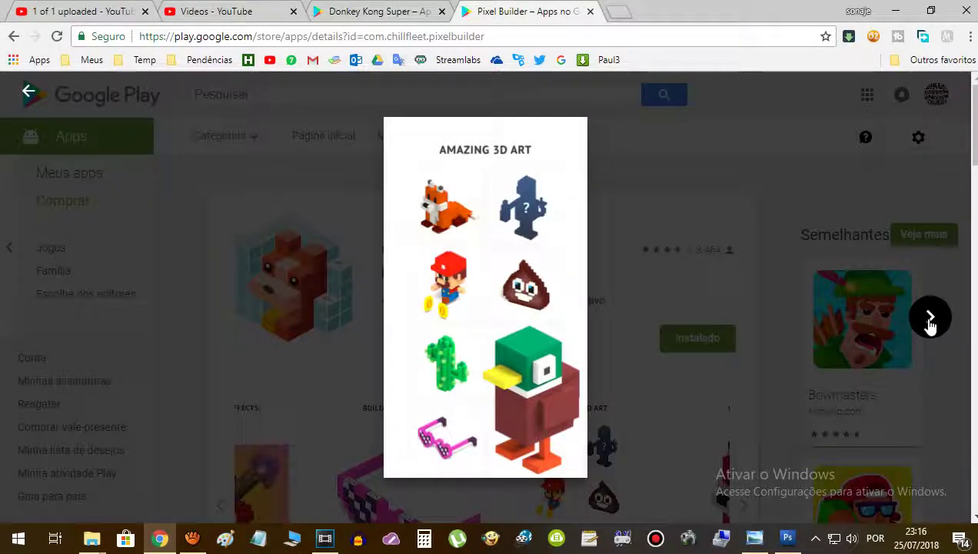
{"action": "left_click", "coordinate": [931, 320]}
{"action": "left_click", "coordinate": [930, 320]}
{"action": "left_click", "coordinate": [930, 320]}
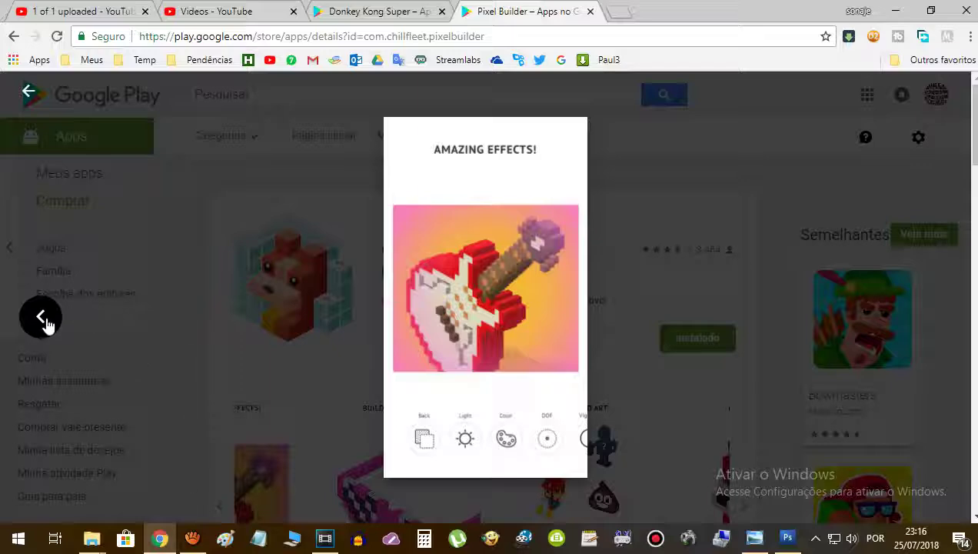
Page back to the Build to Relax screenshot and close the screenshot viewer
{"action": "left_click", "coordinate": [42, 318]}
{"action": "left_click", "coordinate": [42, 318]}
{"action": "left_click", "coordinate": [41, 317]}
{"action": "left_click", "coordinate": [42, 317]}
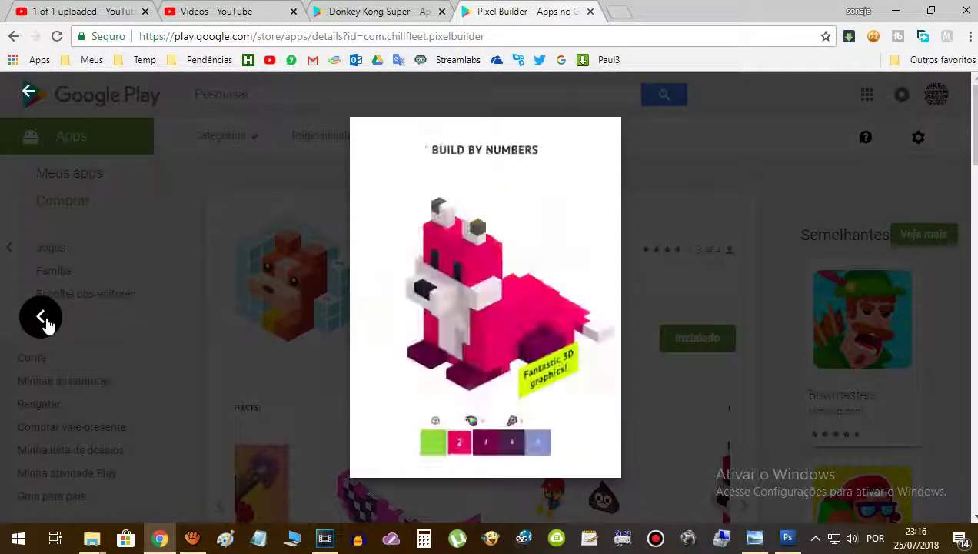
{"action": "left_click", "coordinate": [43, 321]}
{"action": "left_click", "coordinate": [44, 321]}
{"action": "left_click", "coordinate": [43, 322]}
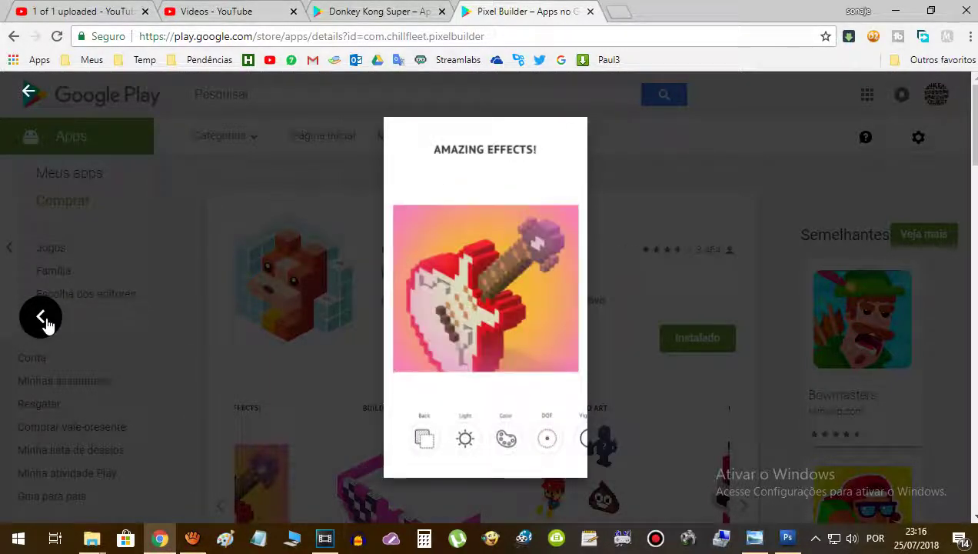
{"action": "left_click", "coordinate": [44, 321]}
{"action": "left_click", "coordinate": [44, 321]}
{"action": "left_click", "coordinate": [44, 321]}
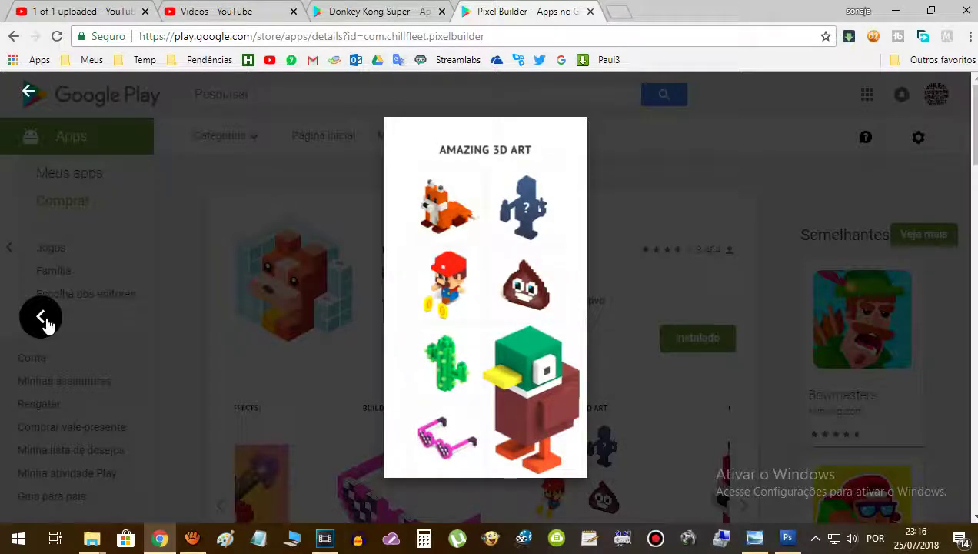
{"action": "left_click", "coordinate": [44, 321]}
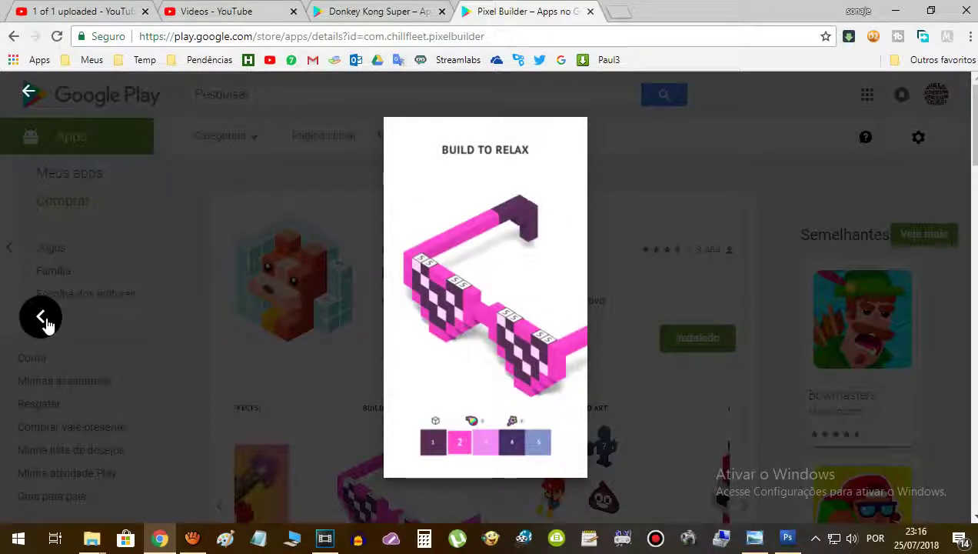
{"action": "left_click", "coordinate": [655, 153]}
Scroll the Pixel Builder page, enlarge the Build to Relax screenshot, and launch Gadwin PrintScreen
{"action": "scroll", "coordinate": [474, 203], "scroll_direction": "up", "scroll_amount": 1}
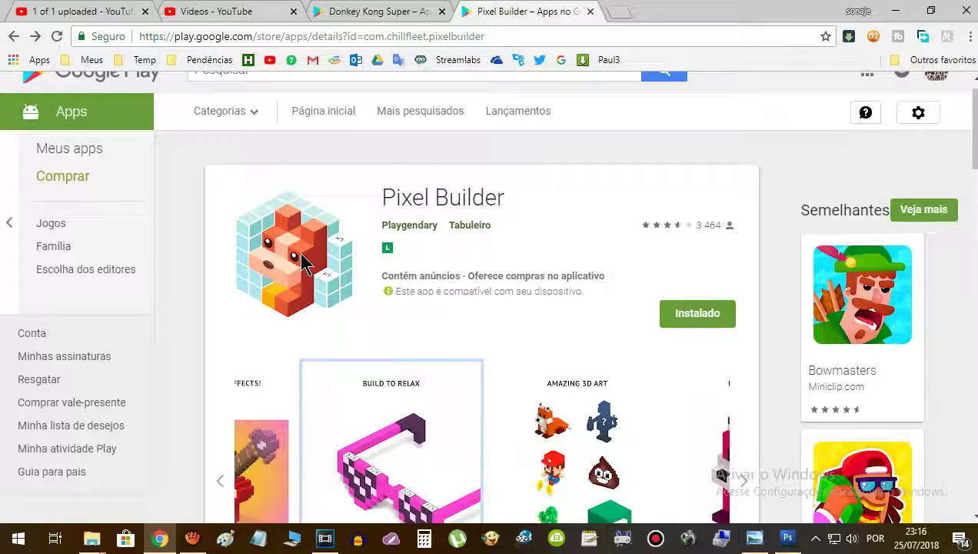
{"action": "scroll", "coordinate": [367, 278], "scroll_direction": "down", "scroll_amount": 3}
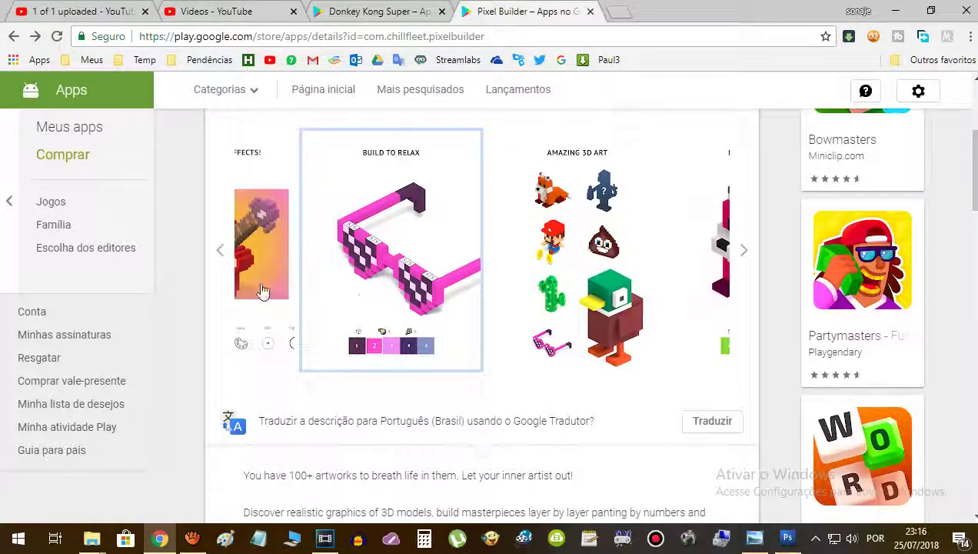
{"action": "scroll", "coordinate": [377, 282], "scroll_direction": "down", "scroll_amount": 4}
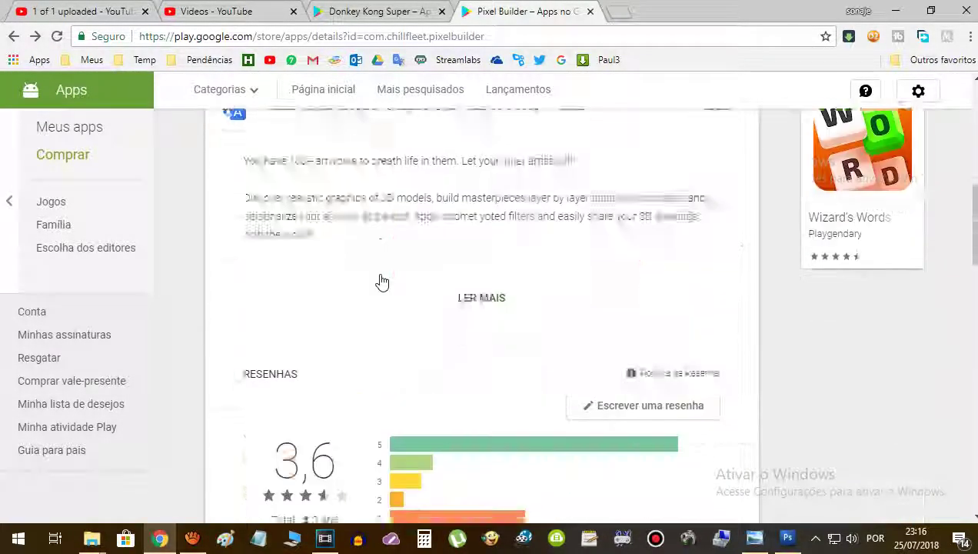
{"action": "scroll", "coordinate": [378, 282], "scroll_direction": "down", "scroll_amount": 3}
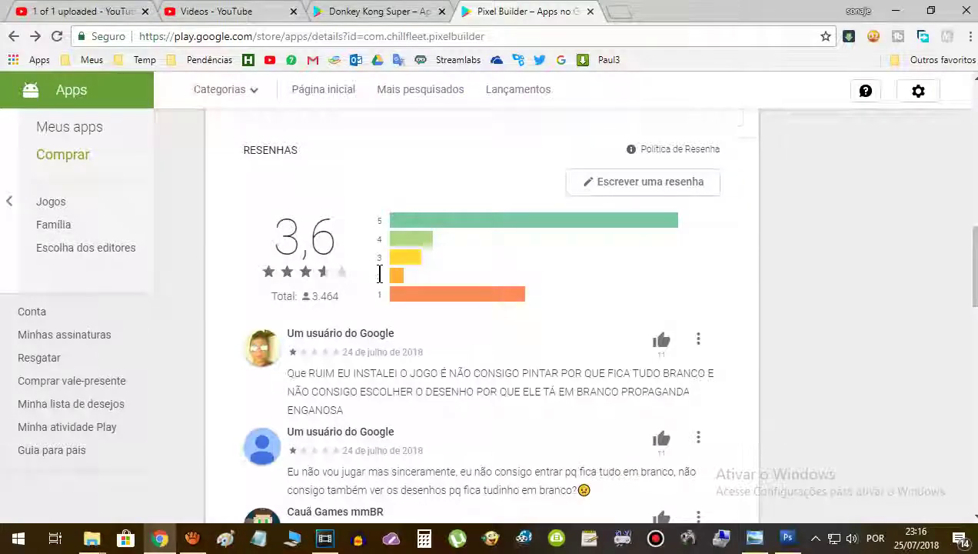
{"action": "scroll", "coordinate": [379, 274], "scroll_direction": "up", "scroll_amount": 8}
{"action": "scroll", "coordinate": [379, 274], "scroll_direction": "up", "scroll_amount": 3}
{"action": "scroll", "coordinate": [379, 274], "scroll_direction": "down", "scroll_amount": 2}
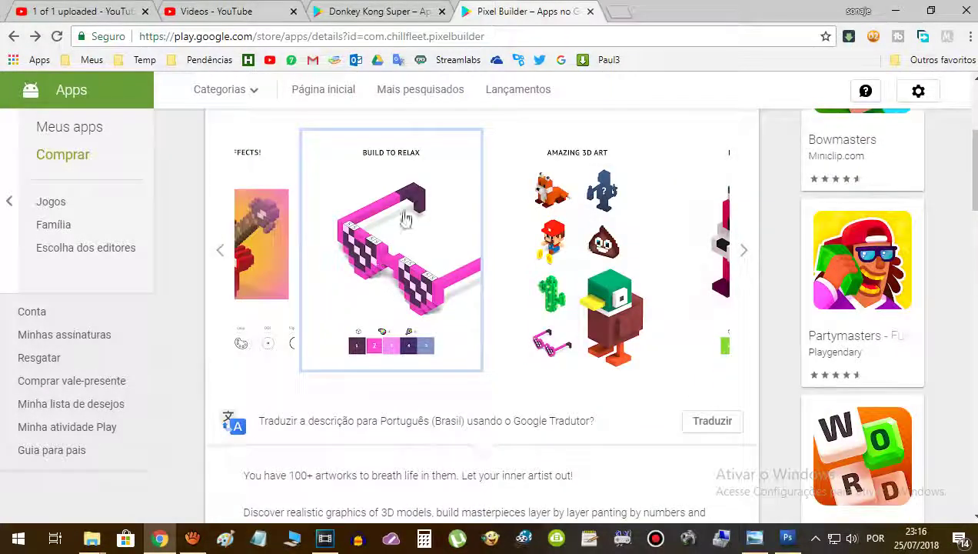
{"action": "left_click", "coordinate": [413, 233]}
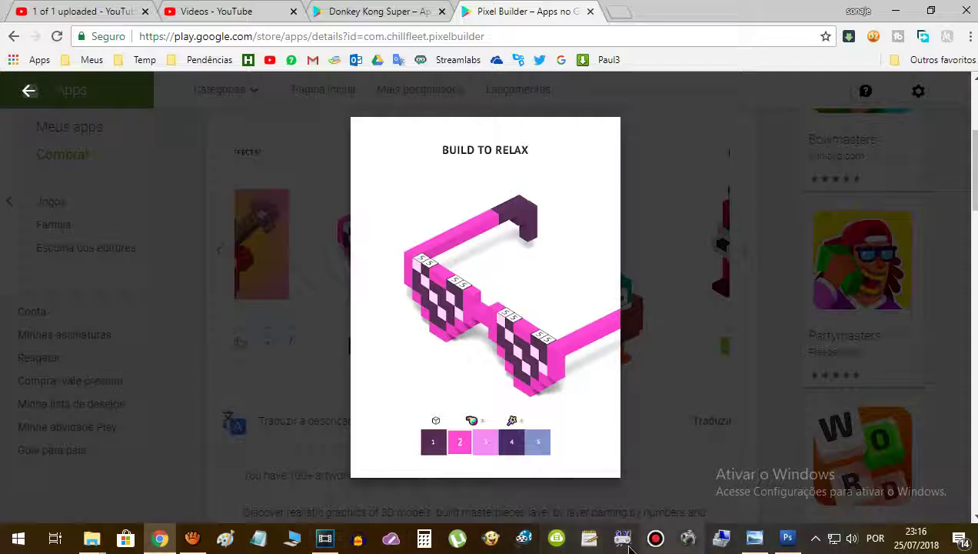
{"action": "left_click", "coordinate": [688, 542]}
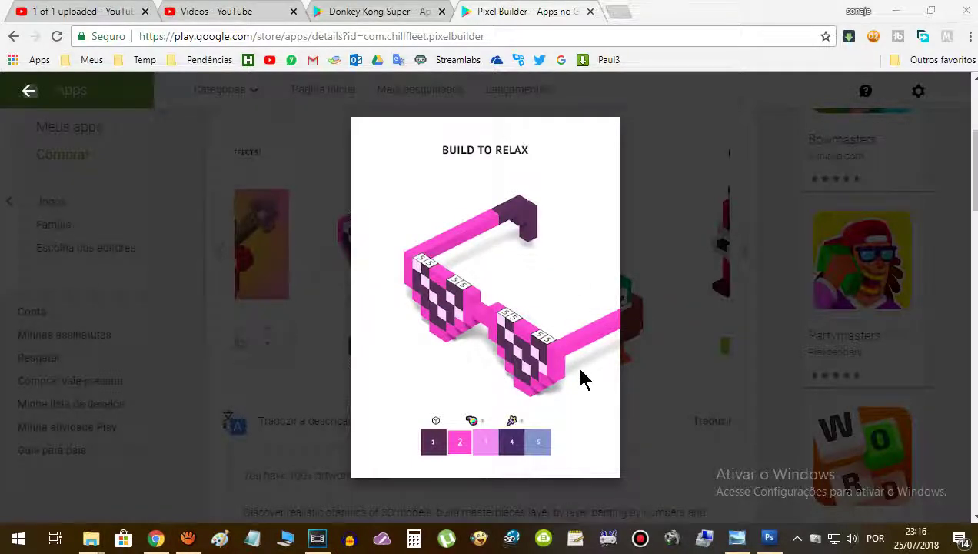
Cancel the area grab, save a full-screen capture instead, and switch to Paint
{"action": "key", "text": "Print"}
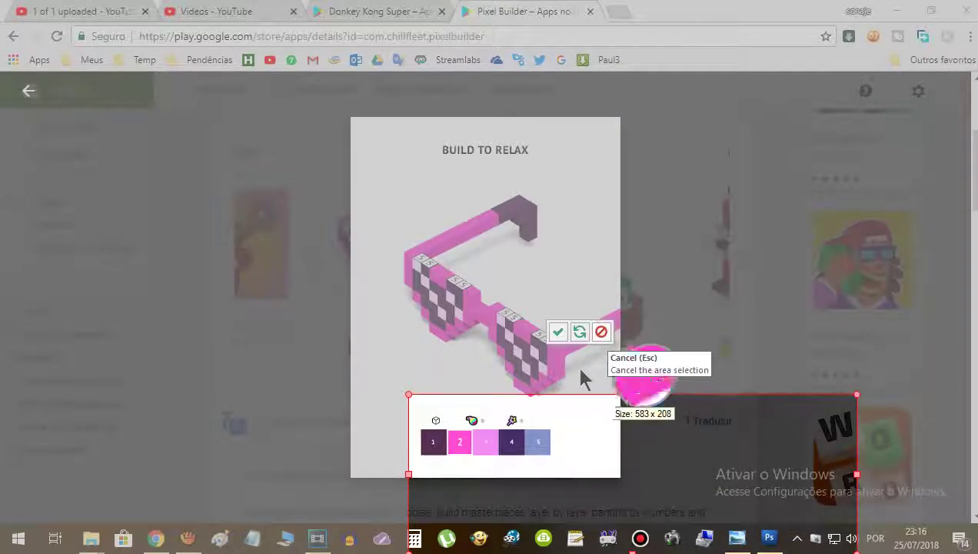
{"action": "key", "text": "Escape"}
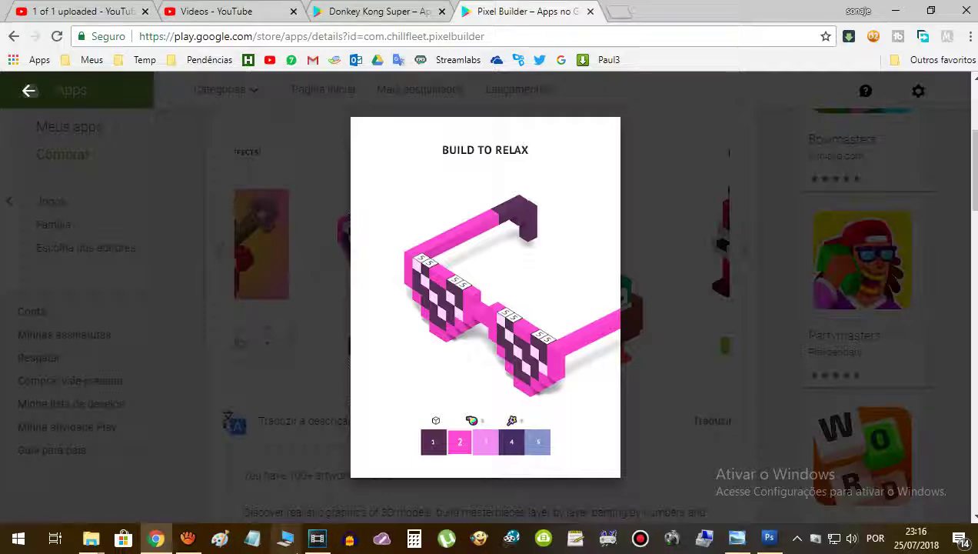
{"action": "key", "text": "Print"}
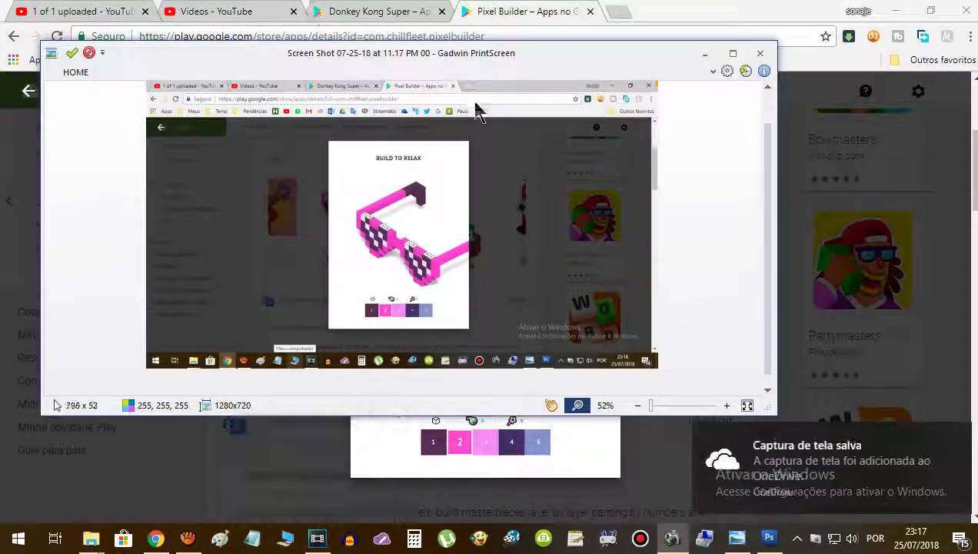
{"action": "left_click", "coordinate": [759, 53]}
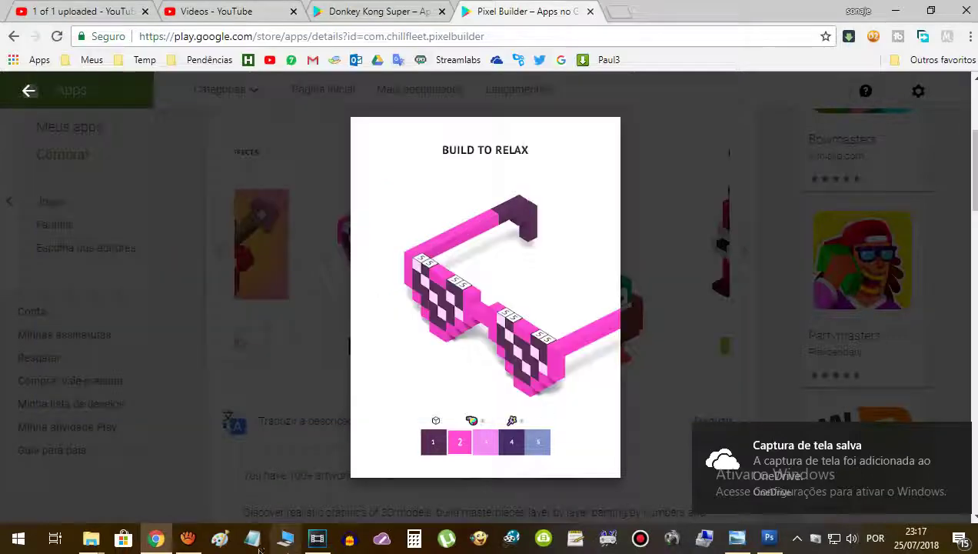
{"action": "left_click", "coordinate": [220, 538]}
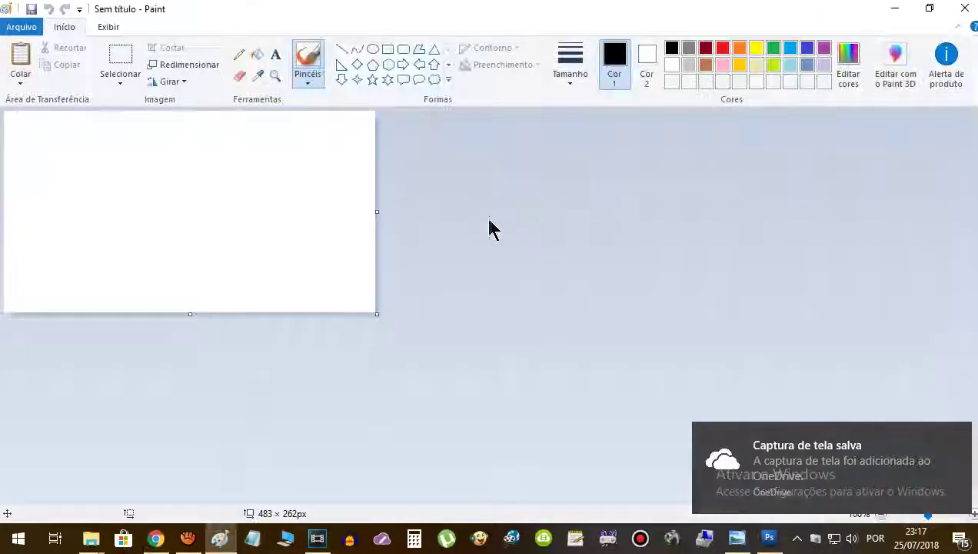
Paste the full-screen Play Store capture onto the Paint canvas
{"action": "key", "text": "ctrl+v"}
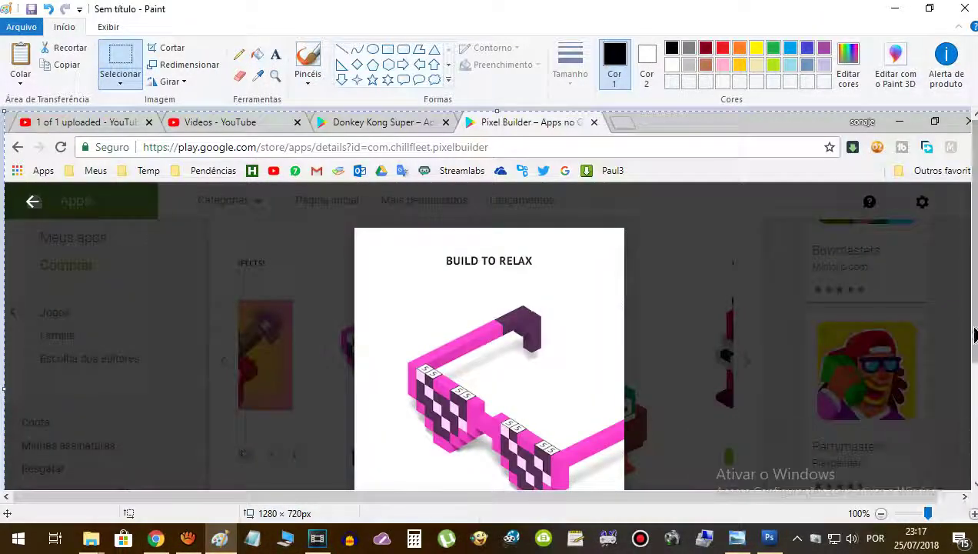
{"action": "left_click_drag", "start_coordinate": [975, 334], "coordinate": [974, 388]}
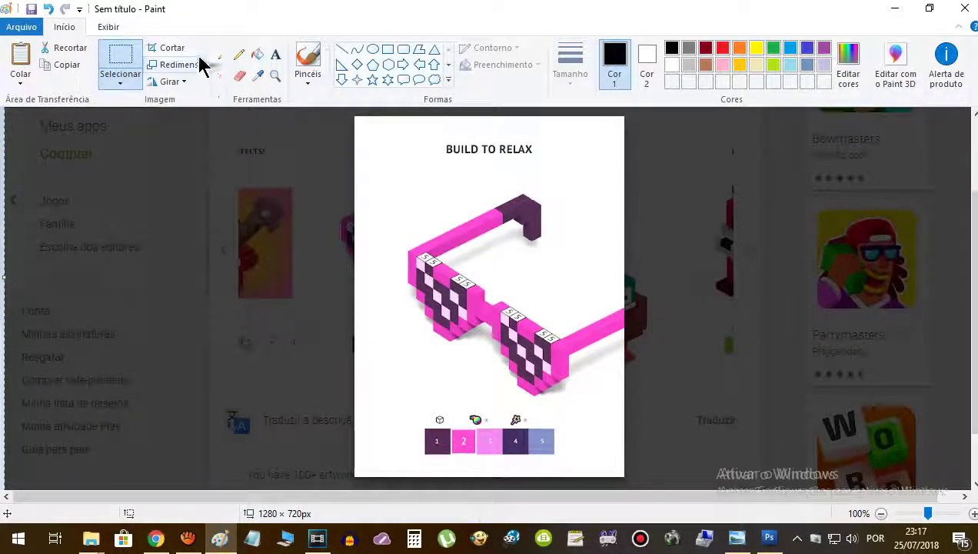
{"action": "left_click", "coordinate": [170, 47]}
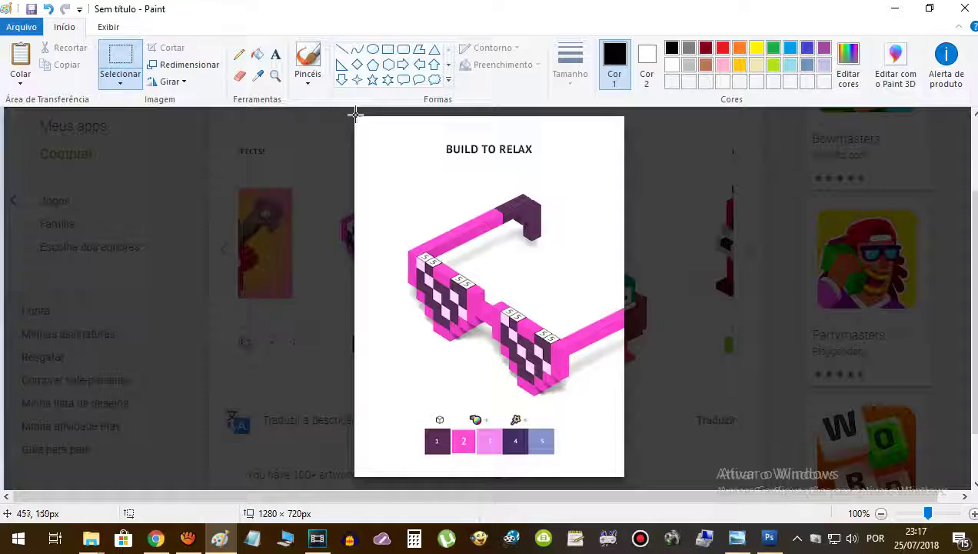
Cut out the Build to Relax glasses image and start a new canvas, discarding the capture
{"action": "left_click_drag", "start_coordinate": [365, 115], "coordinate": [632, 478]}
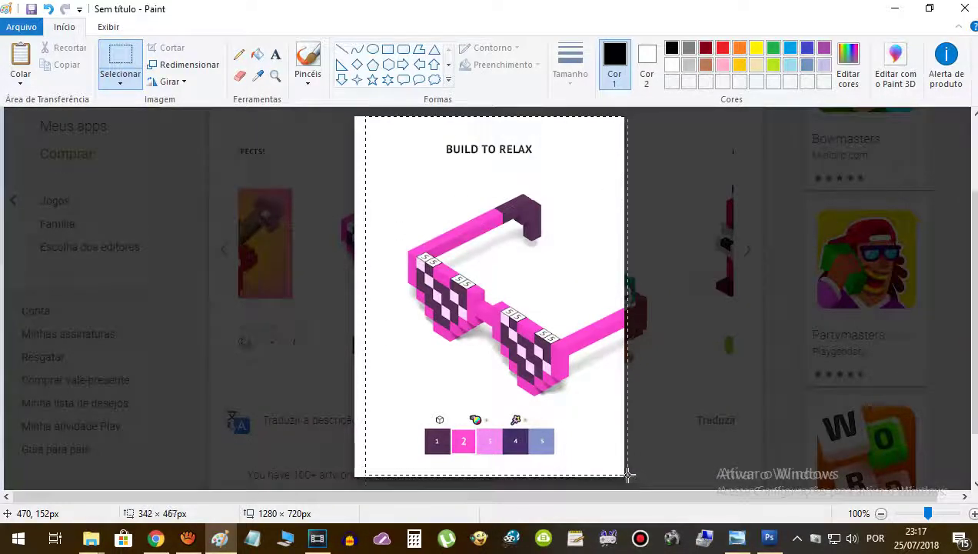
{"action": "left_click_drag", "start_coordinate": [632, 479], "coordinate": [623, 476]}
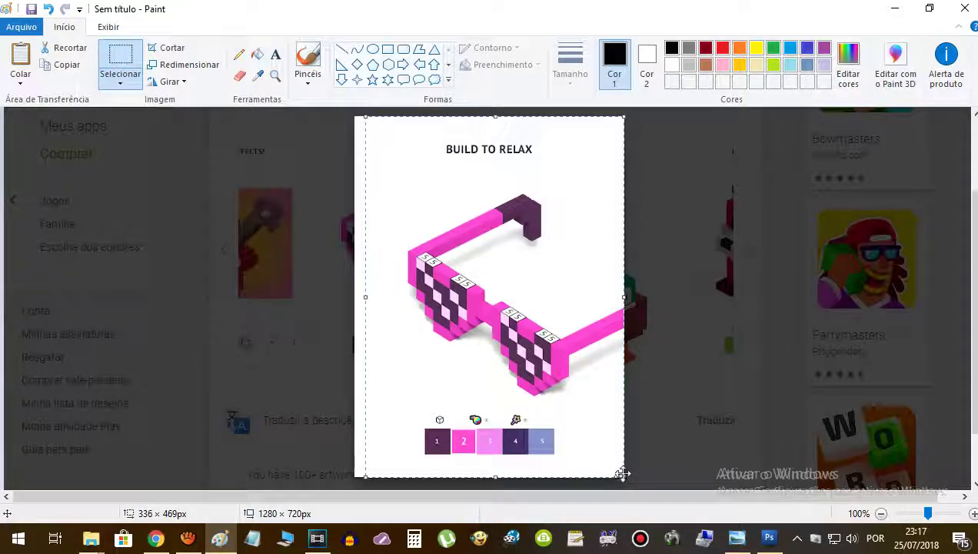
{"action": "key", "text": "Escape"}
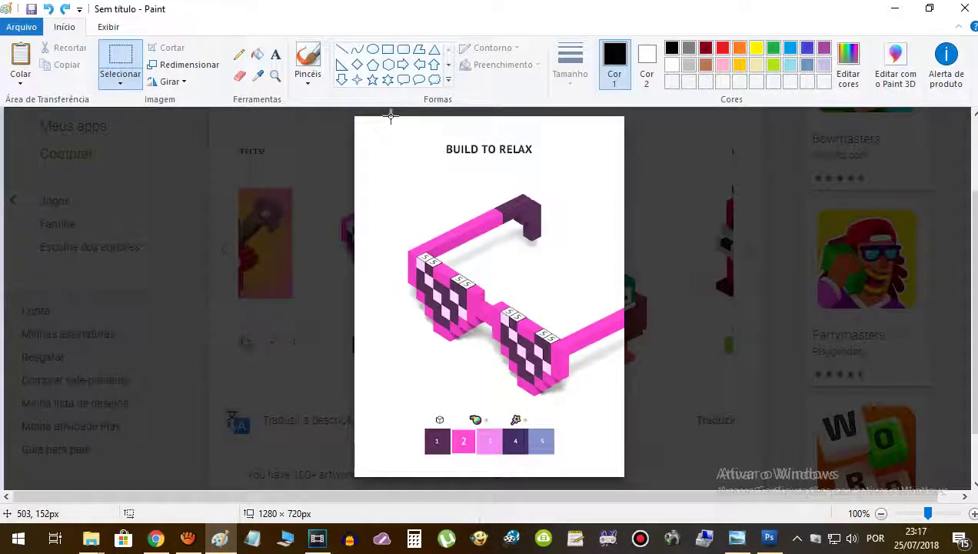
{"action": "left_click_drag", "start_coordinate": [392, 118], "coordinate": [623, 478]}
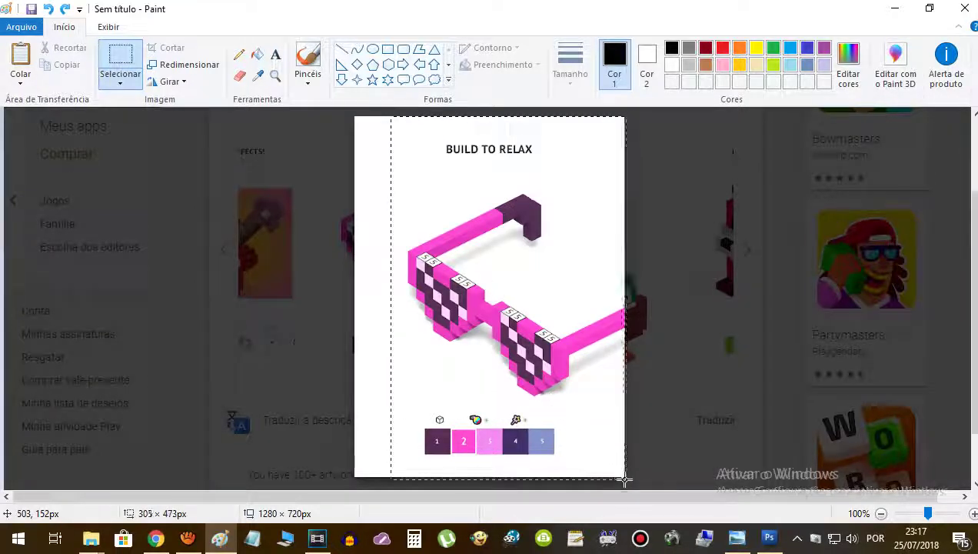
{"action": "left_click_drag", "start_coordinate": [624, 477], "coordinate": [624, 476]}
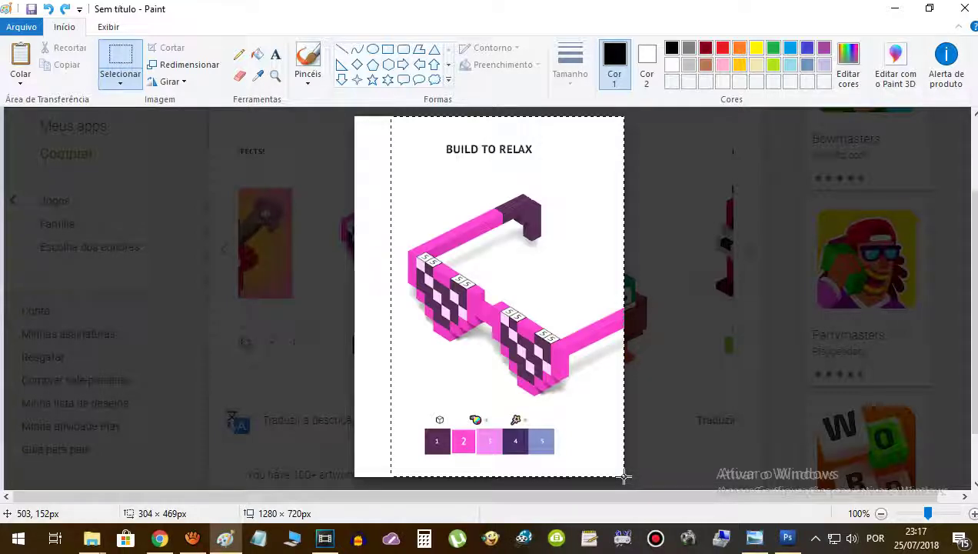
{"action": "left_click_drag", "start_coordinate": [624, 477], "coordinate": [625, 476]}
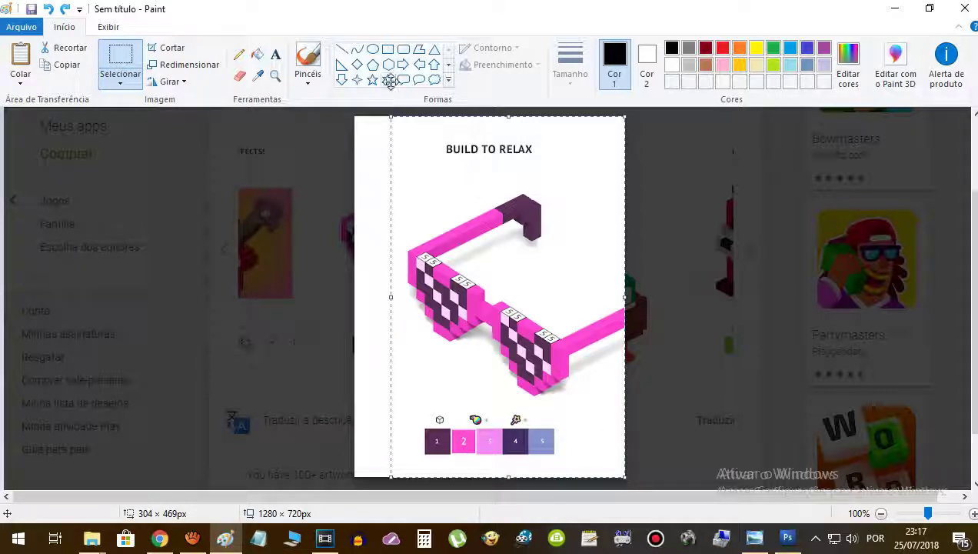
{"action": "left_click", "coordinate": [367, 147]}
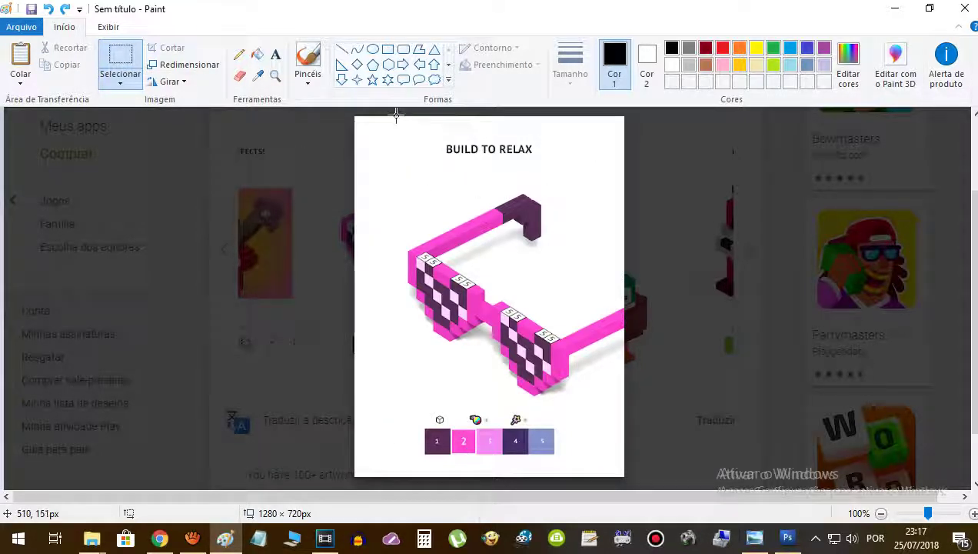
{"action": "left_click_drag", "start_coordinate": [400, 116], "coordinate": [624, 478]}
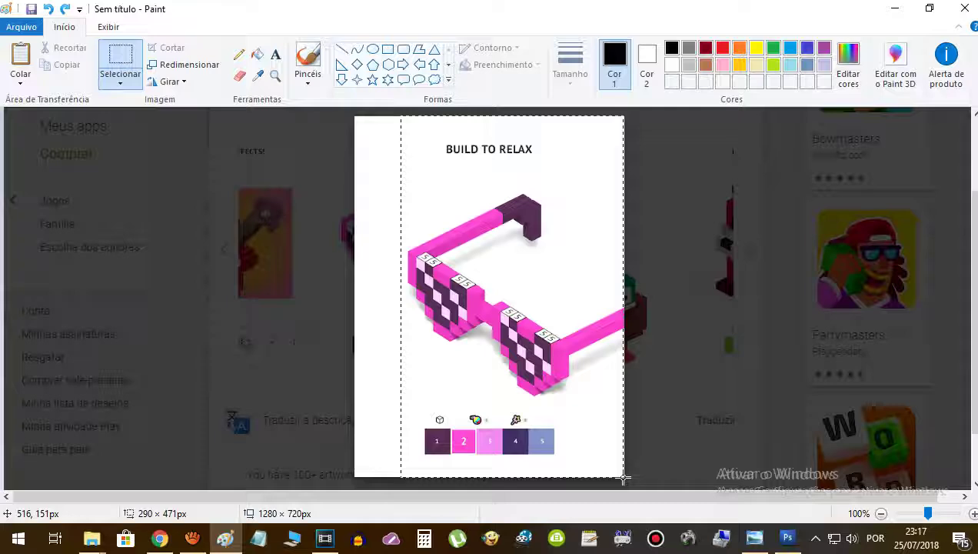
{"action": "left_click_drag", "start_coordinate": [623, 477], "coordinate": [626, 478]}
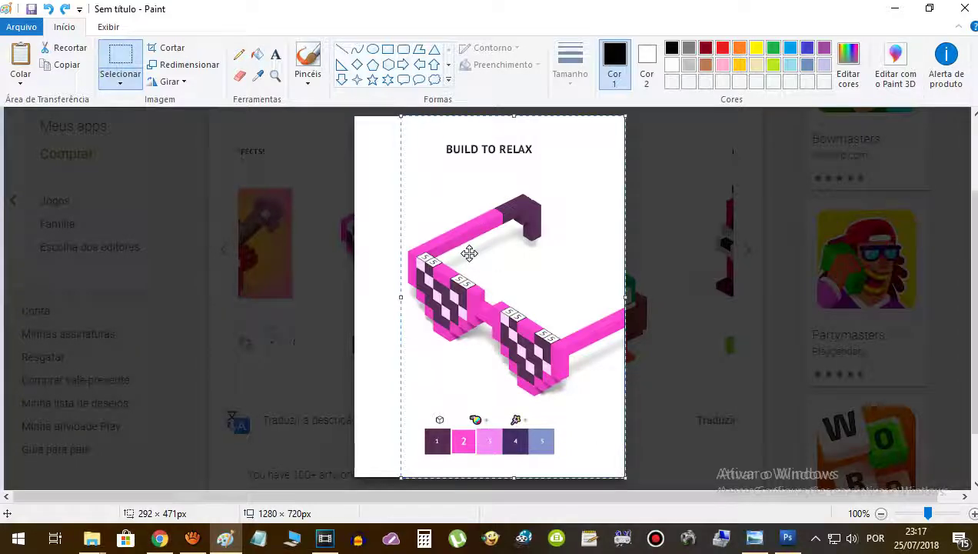
{"action": "key", "text": "ctrl+x"}
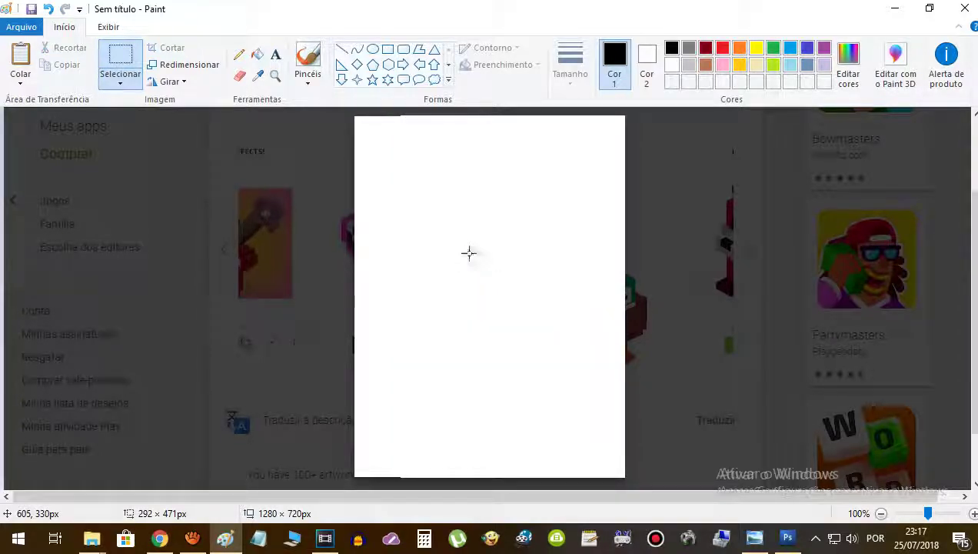
{"action": "key", "text": "ctrl+n"}
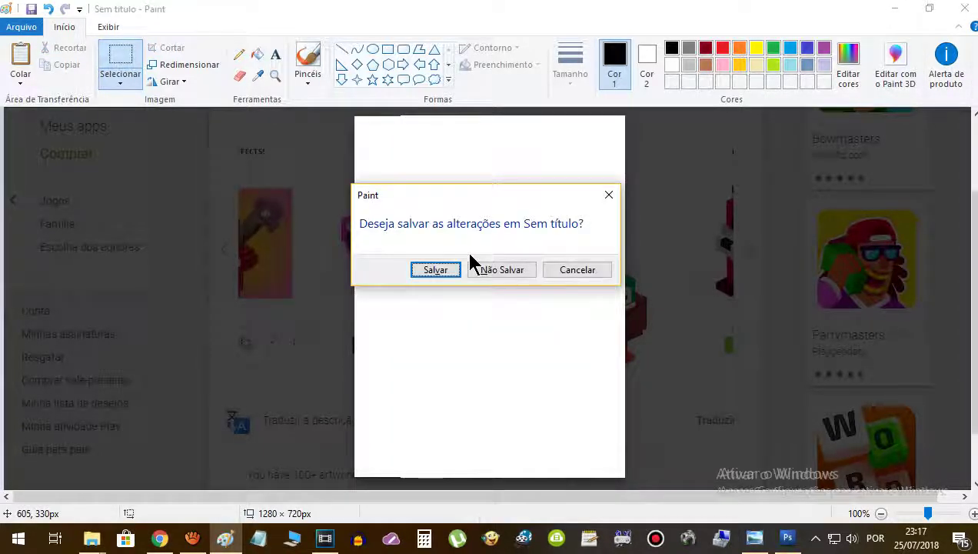
{"action": "left_click", "coordinate": [496, 272]}
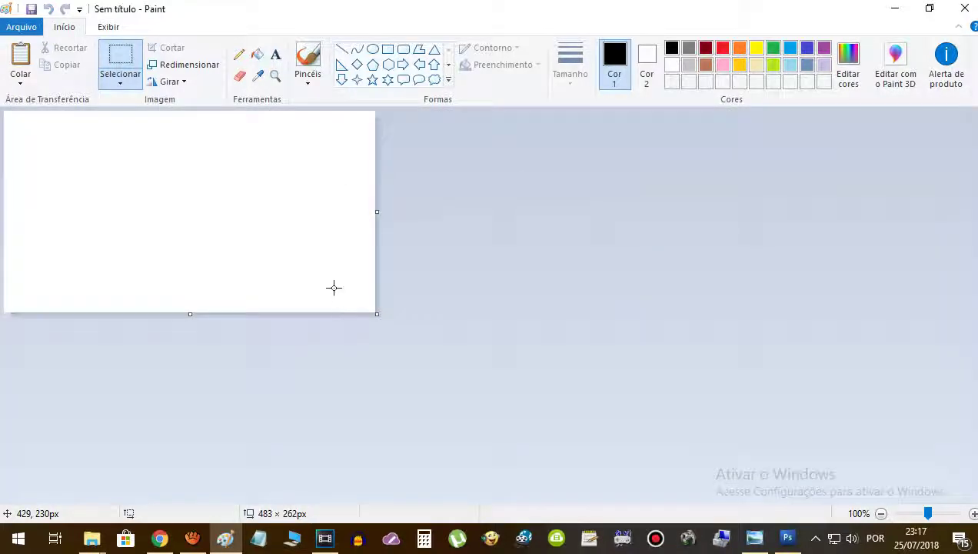
Paste the glasses image and trim the canvas width to fit it
{"action": "key", "text": "ctrl+v"}
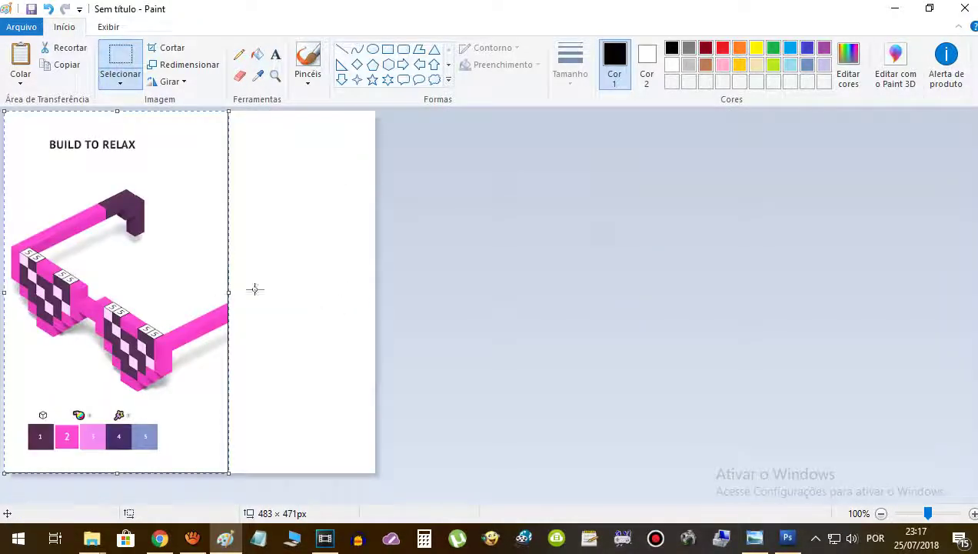
{"action": "left_click", "coordinate": [410, 281]}
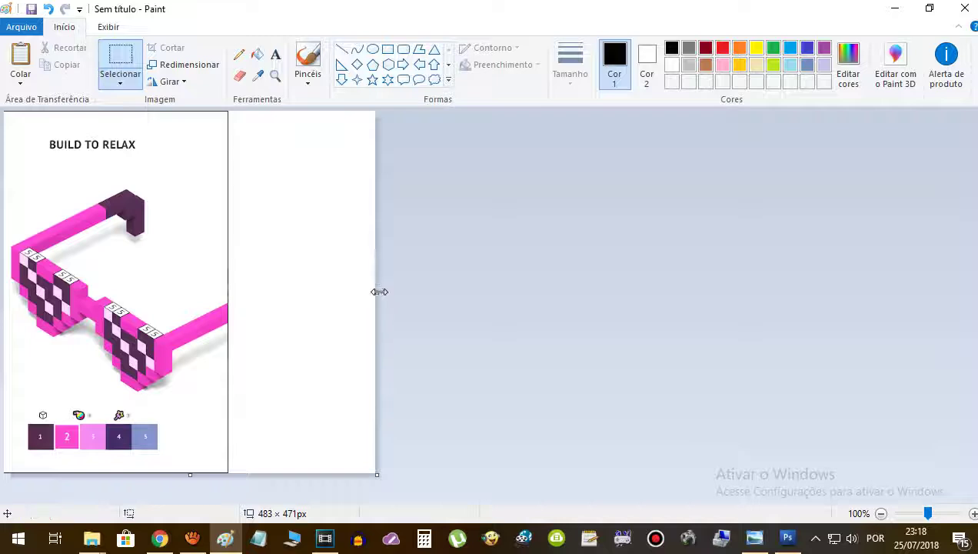
{"action": "left_click_drag", "start_coordinate": [379, 291], "coordinate": [230, 297]}
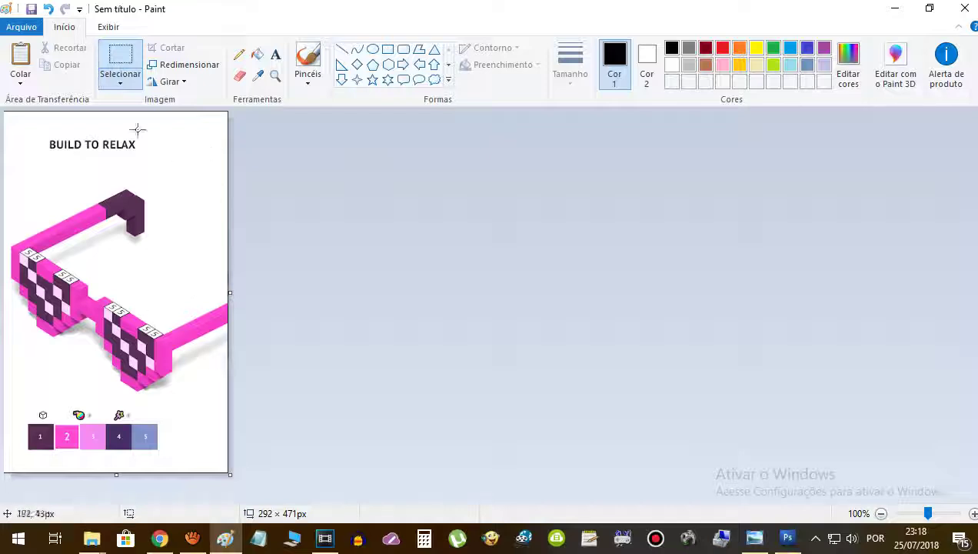
Save the image as JPEG named pixel.jpg and close Paint
{"action": "left_click", "coordinate": [23, 33]}
{"action": "mouse_move", "coordinate": [123, 155]}
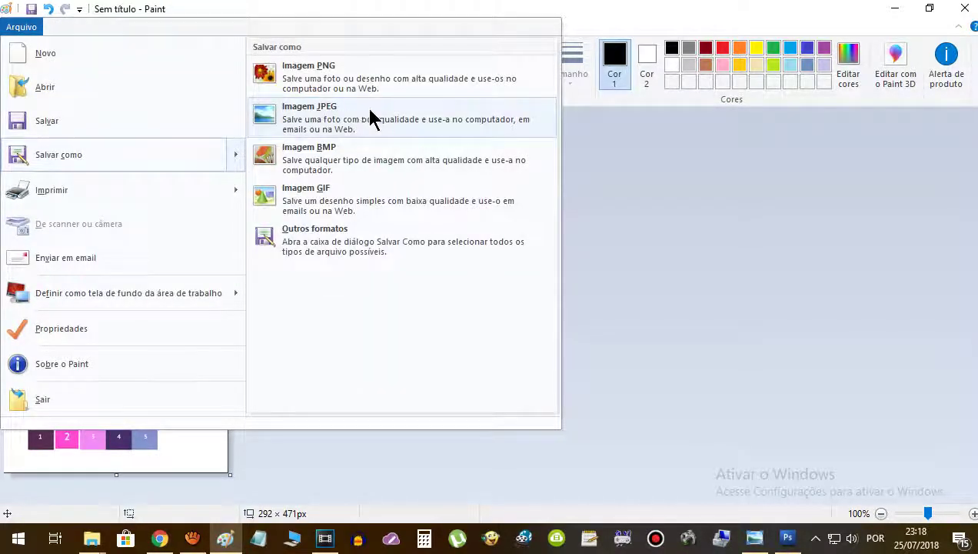
{"action": "left_click", "coordinate": [371, 119]}
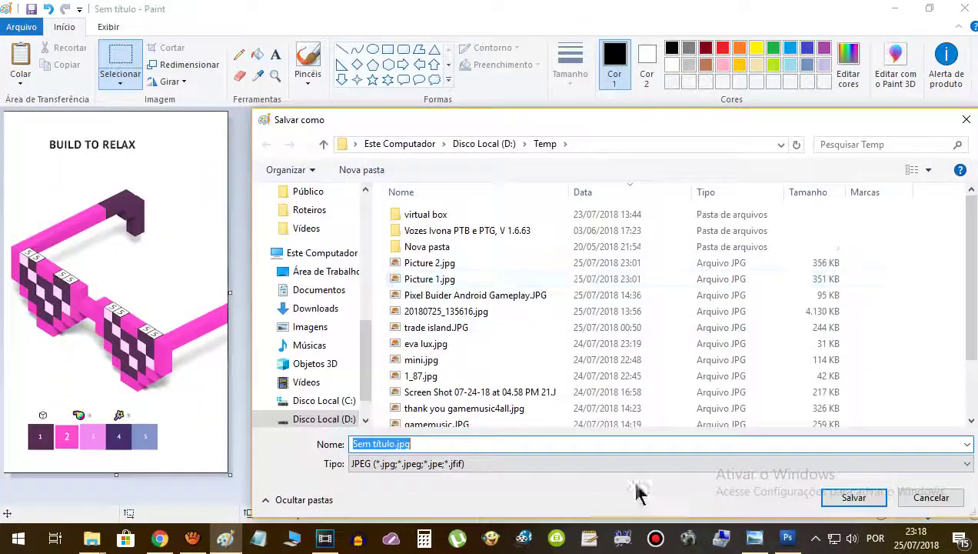
{"action": "type", "text": "pi"}
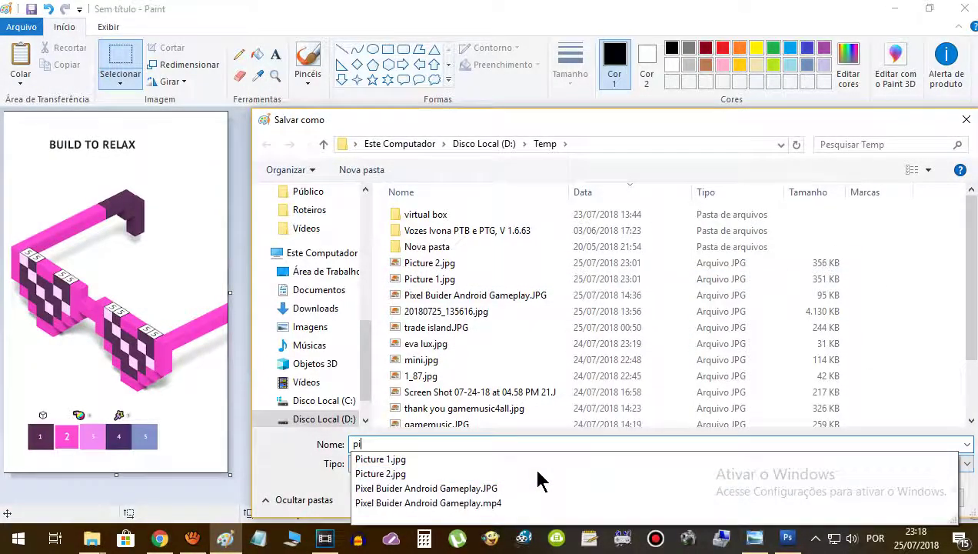
{"action": "type", "text": "xel"}
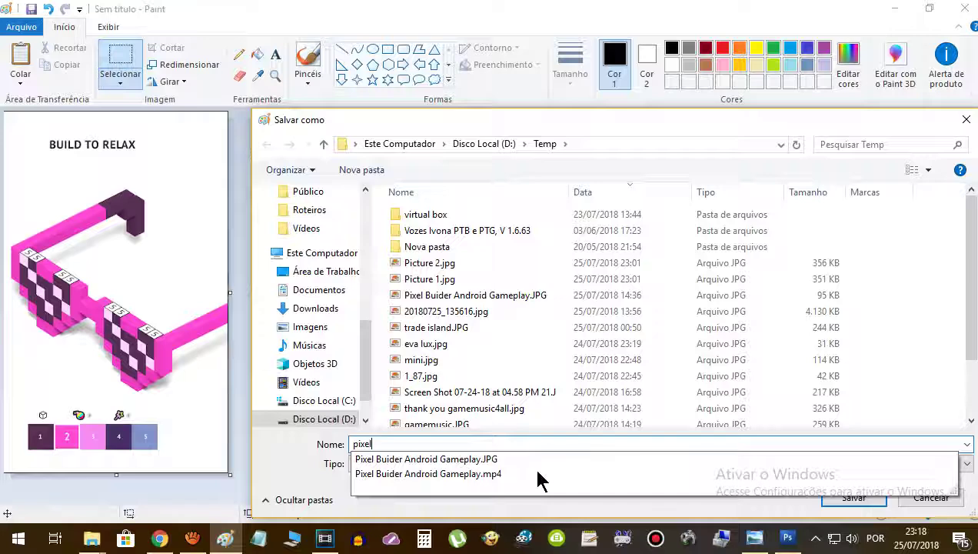
{"action": "key", "text": "Return"}
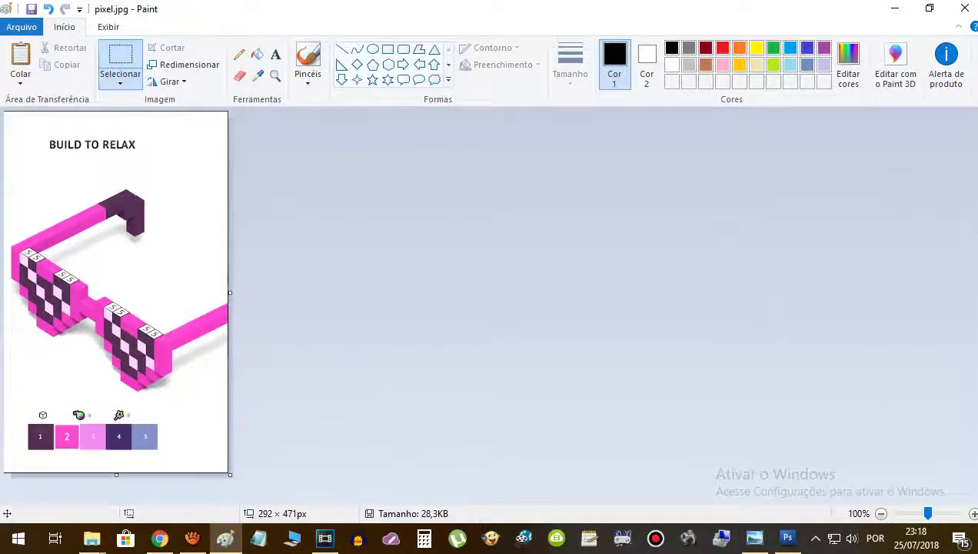
{"action": "left_click", "coordinate": [963, 10]}
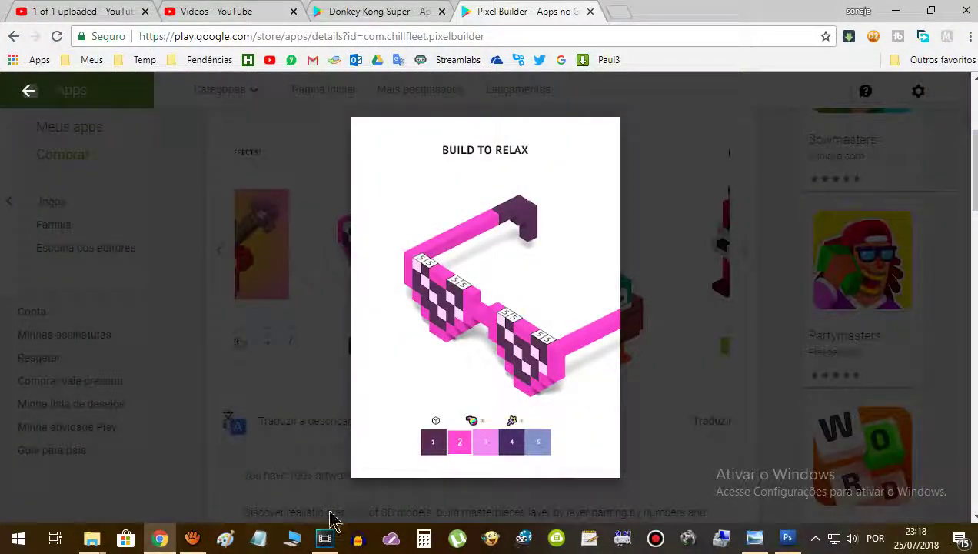
In Photoshop, choose the Rectangular Marquee and clear the selection around the cut-out man
{"action": "left_click", "coordinate": [787, 537]}
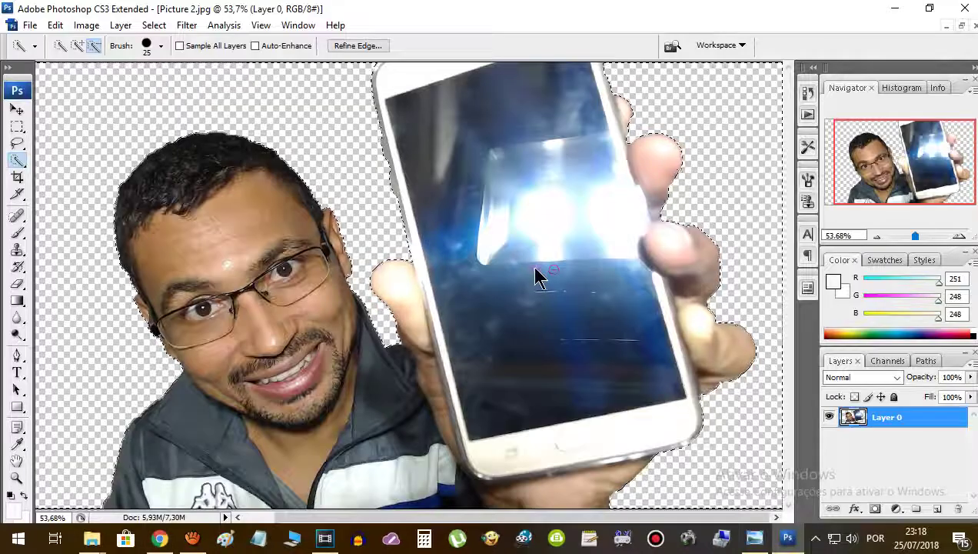
{"action": "left_click", "coordinate": [17, 126]}
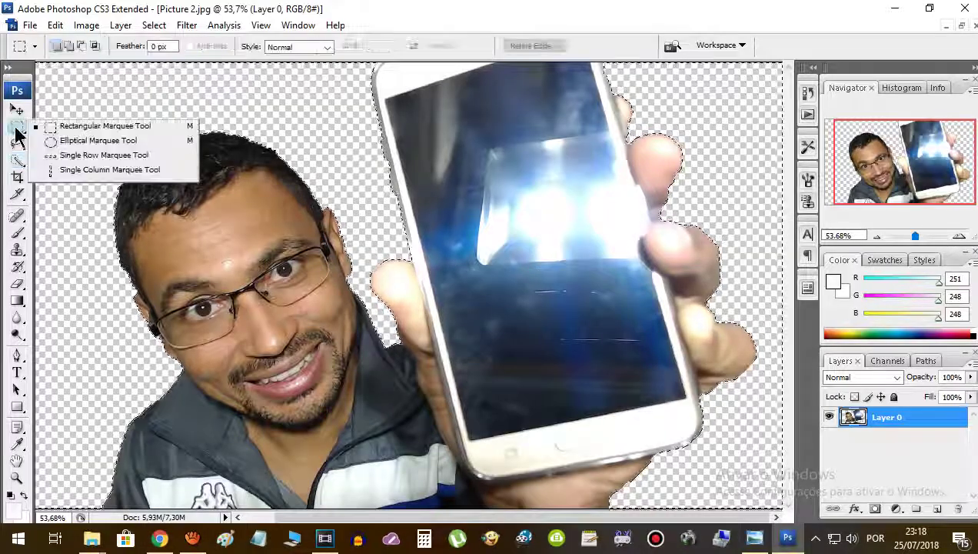
{"action": "left_click", "coordinate": [100, 125]}
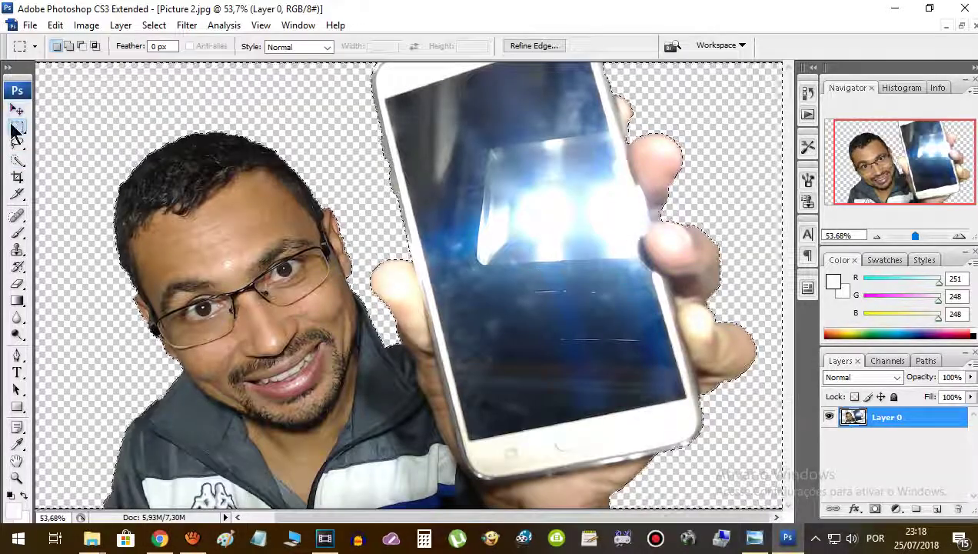
{"action": "key", "text": "ctrl+d"}
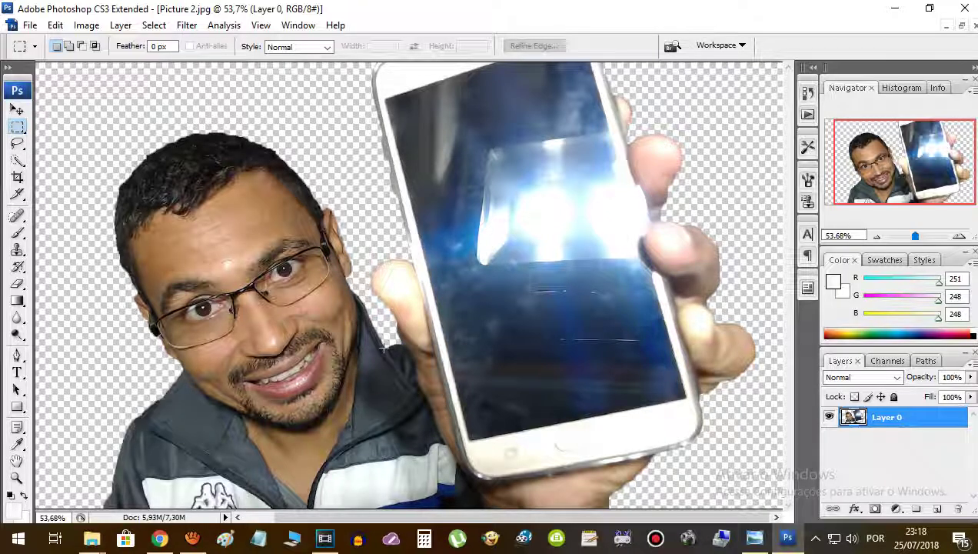
{"action": "mouse_move", "coordinate": [91, 538]}
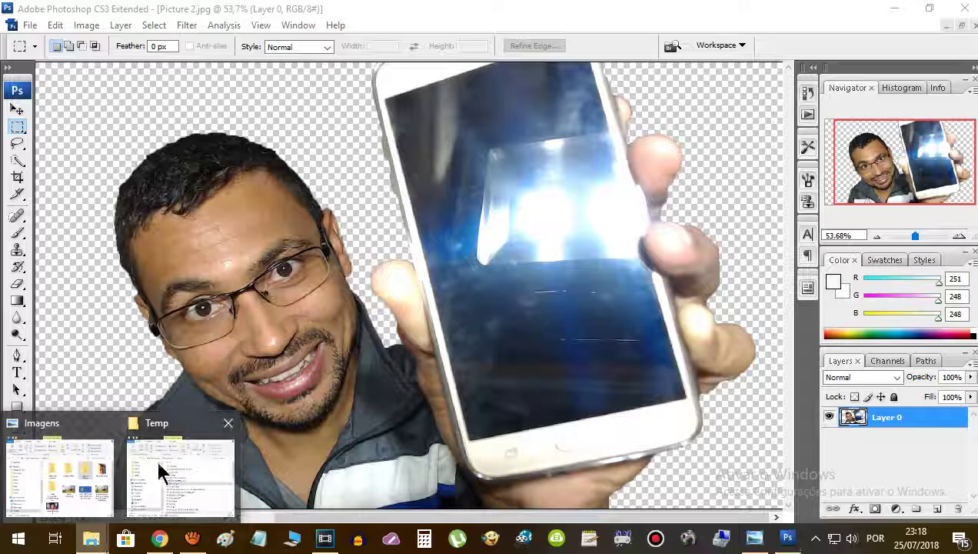
Drag pixel.jpg from the Temp folder into Photoshop to open it
{"action": "left_click", "coordinate": [161, 471]}
{"action": "left_click", "coordinate": [336, 223]}
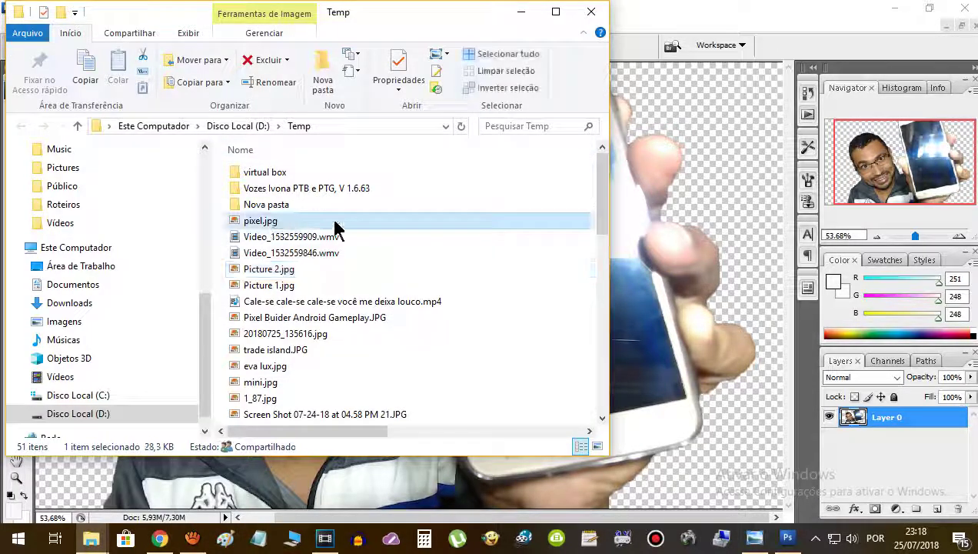
{"action": "left_click_drag", "start_coordinate": [335, 223], "coordinate": [680, 159]}
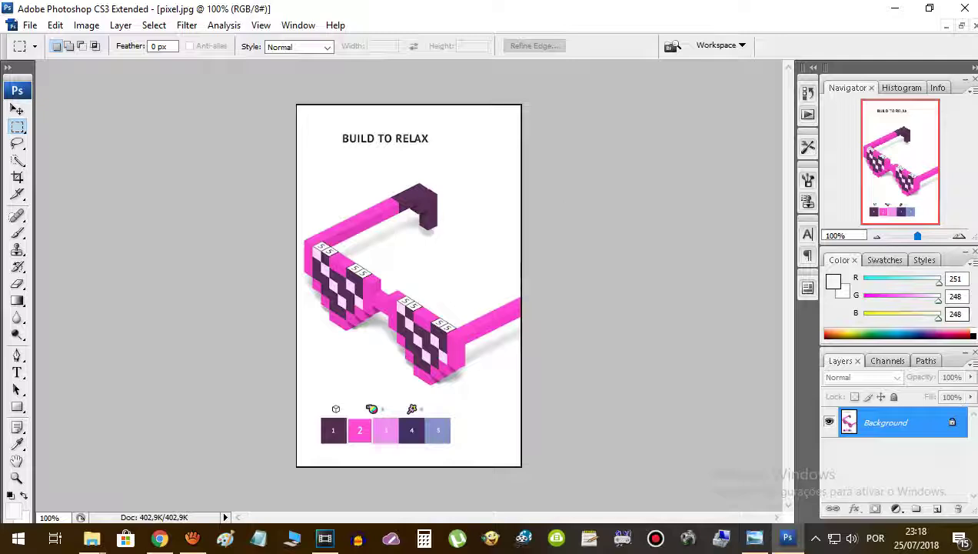
Convert pixel.jpg's Background layer into an editable Layer 0
{"action": "double_click", "coordinate": [901, 424]}
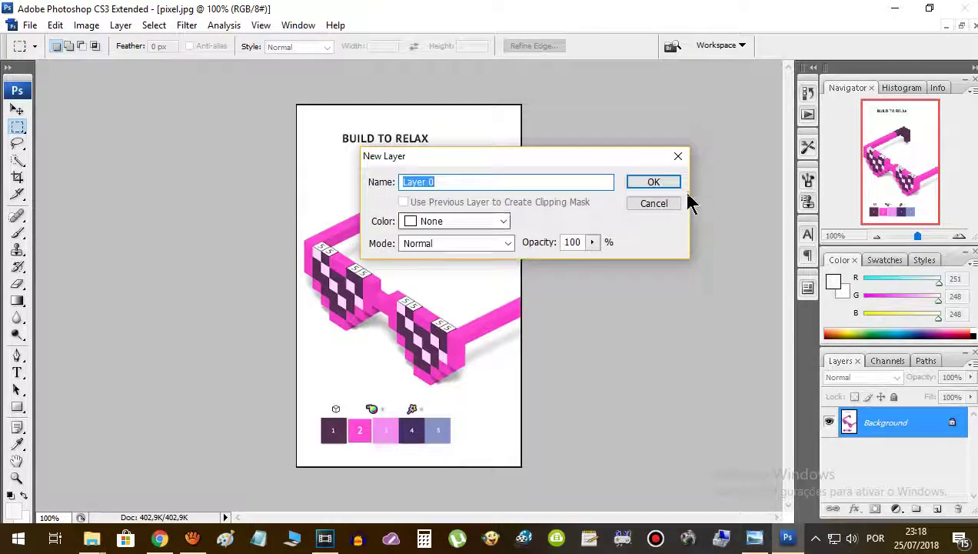
{"action": "left_click", "coordinate": [653, 204]}
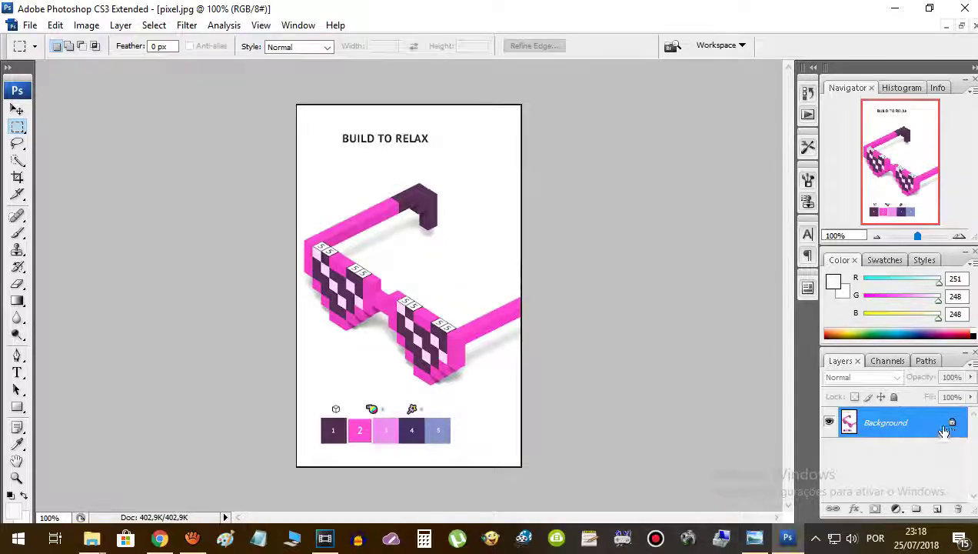
{"action": "double_click", "coordinate": [917, 425]}
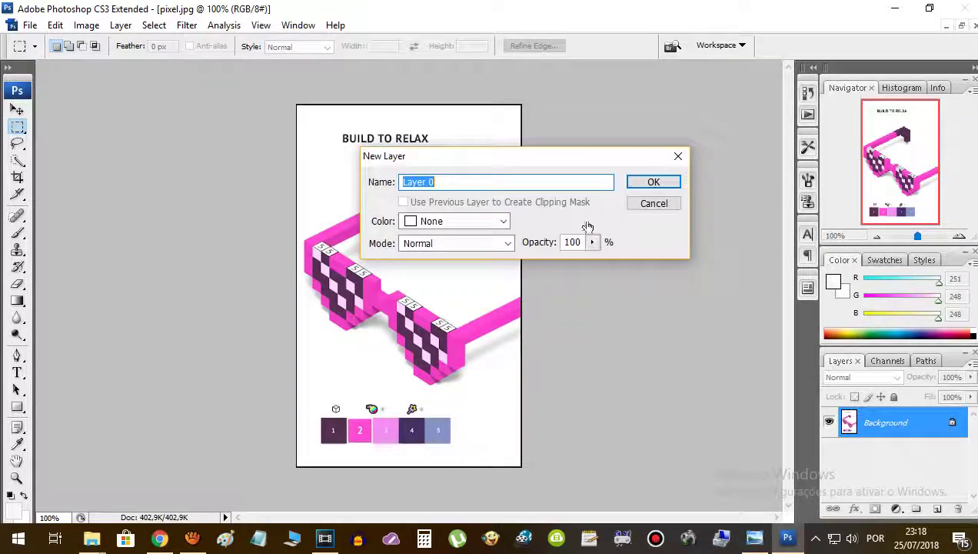
{"action": "left_click", "coordinate": [658, 185]}
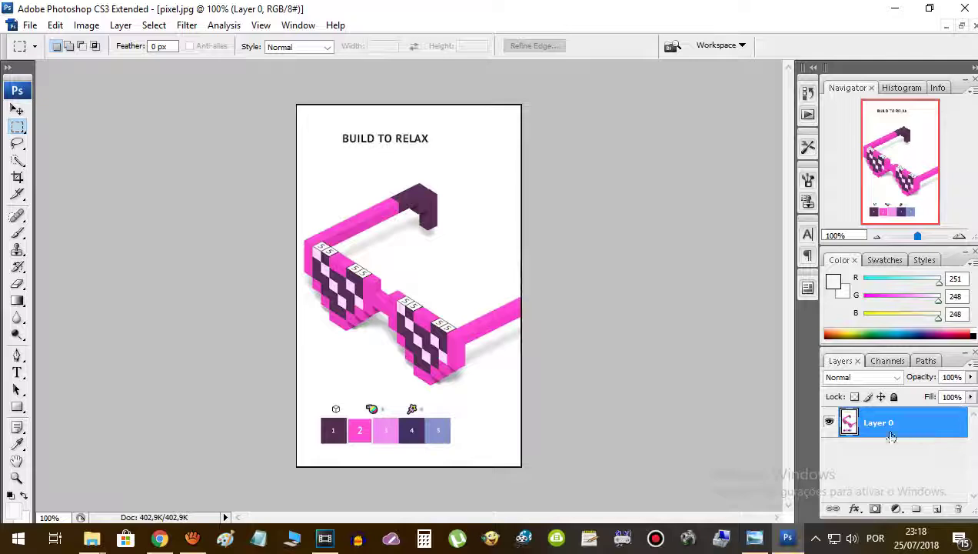
Select all of pixel.jpg, then close it without saving
{"action": "key", "text": "ctrl+a"}
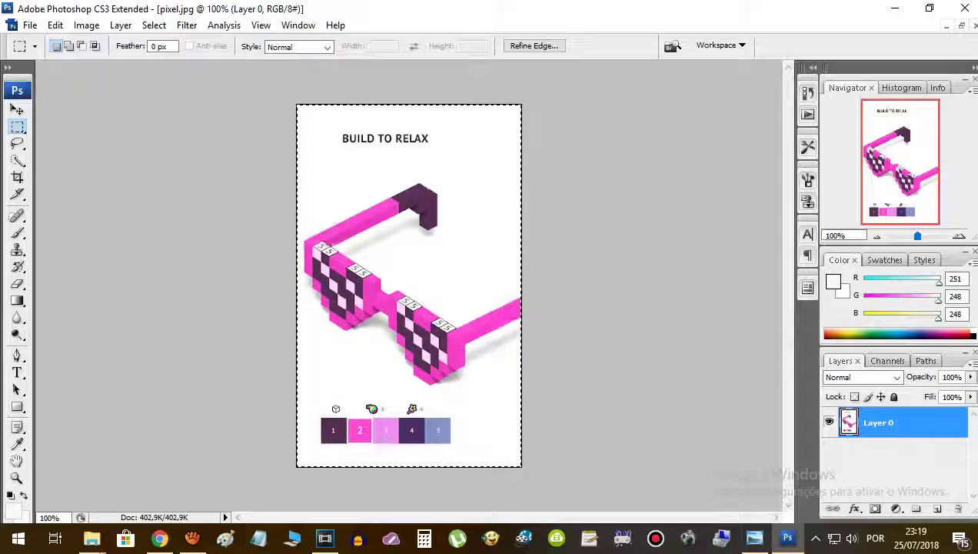
{"action": "left_click", "coordinate": [974, 25]}
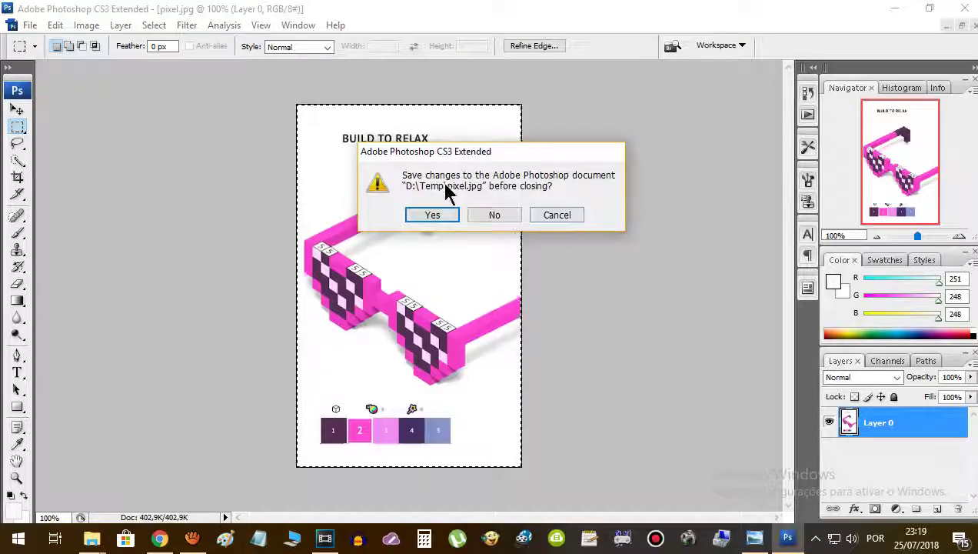
{"action": "left_click", "coordinate": [500, 217]}
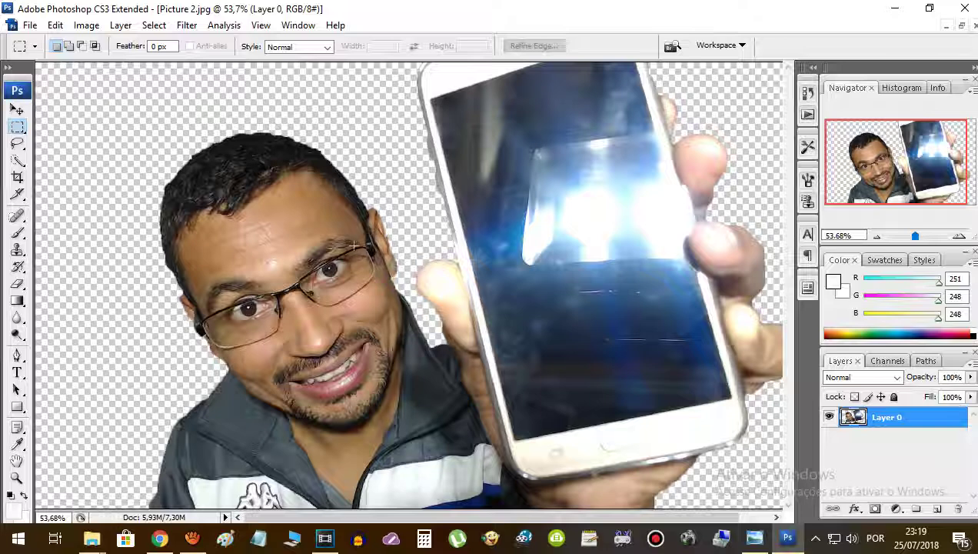
Paste the glasses screenshot as Layer 1 and start enlarging it with Free Transform
{"action": "key", "text": "ctrl+v"}
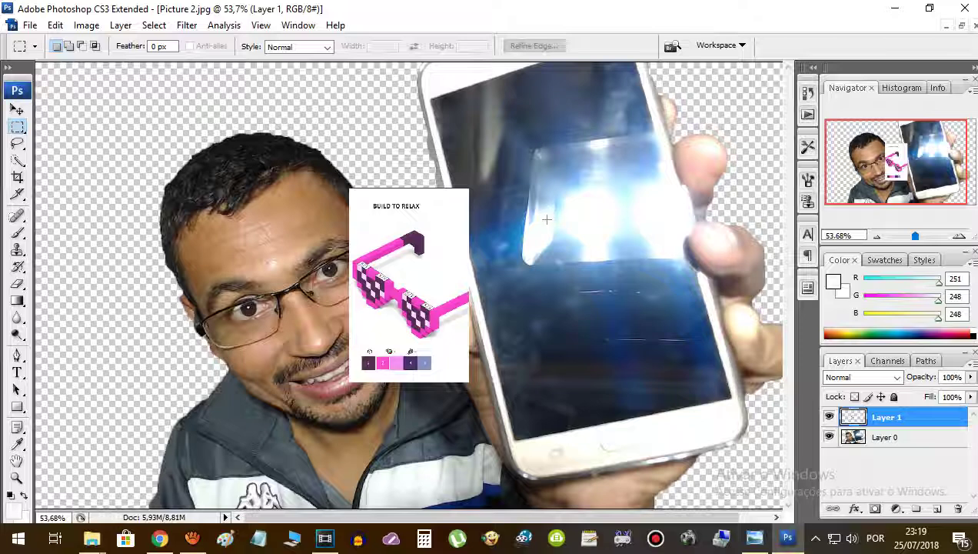
{"action": "key", "text": "ctrl+t"}
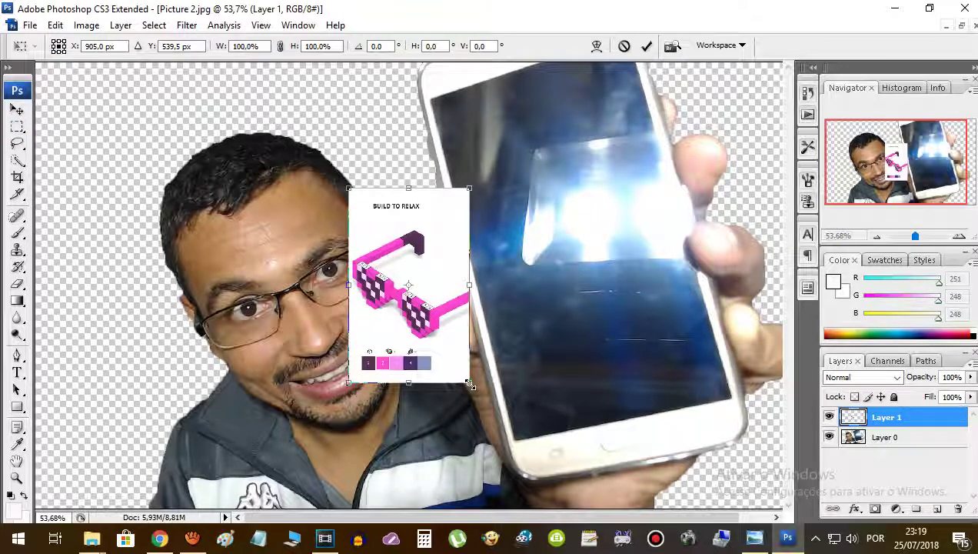
{"action": "left_click_drag", "start_coordinate": [470, 384], "coordinate": [550, 481]}
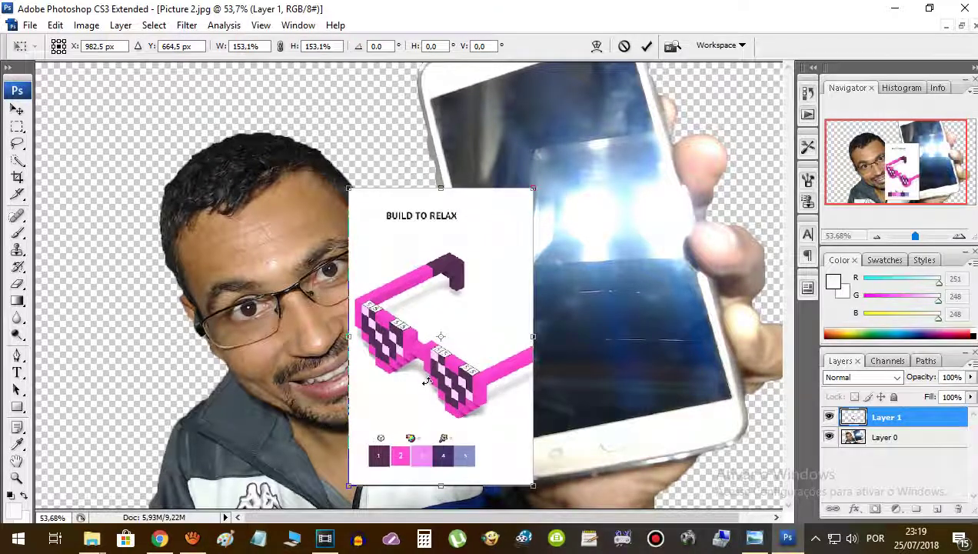
{"action": "mouse_move", "coordinate": [423, 380]}
{"action": "left_mouse_down"}
{"action": "mouse_move", "coordinate": [513, 292]}
{"action": "mouse_move", "coordinate": [515, 306]}
{"action": "left_mouse_up"}
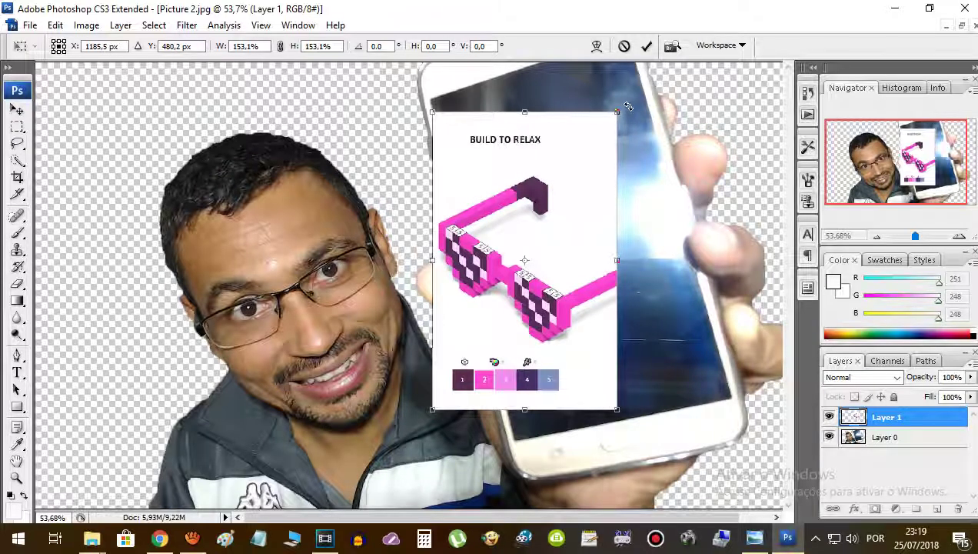
Tilt the layer about −14° and scale it to cover the phone screen
{"action": "left_click_drag", "start_coordinate": [627, 105], "coordinate": [582, 57]}
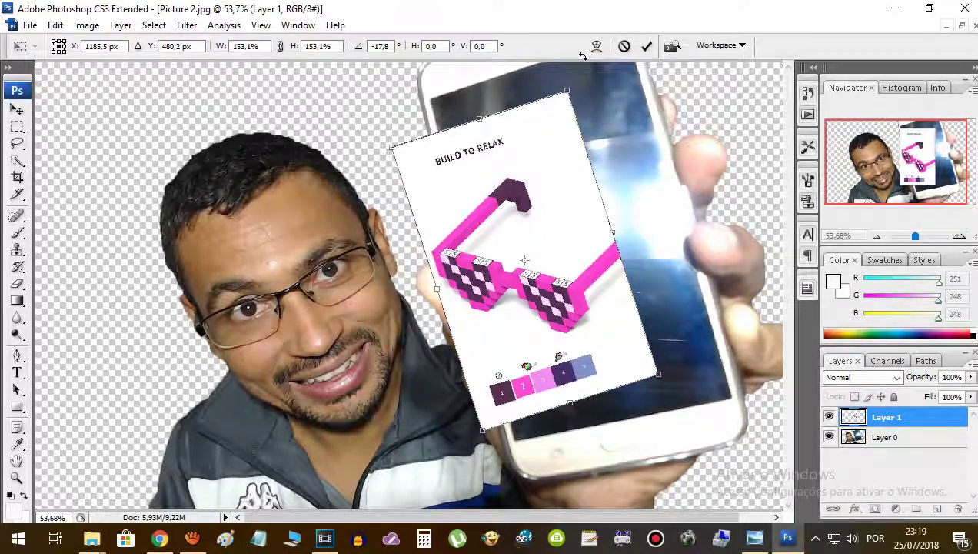
{"action": "left_click_drag", "start_coordinate": [582, 57], "coordinate": [590, 74]}
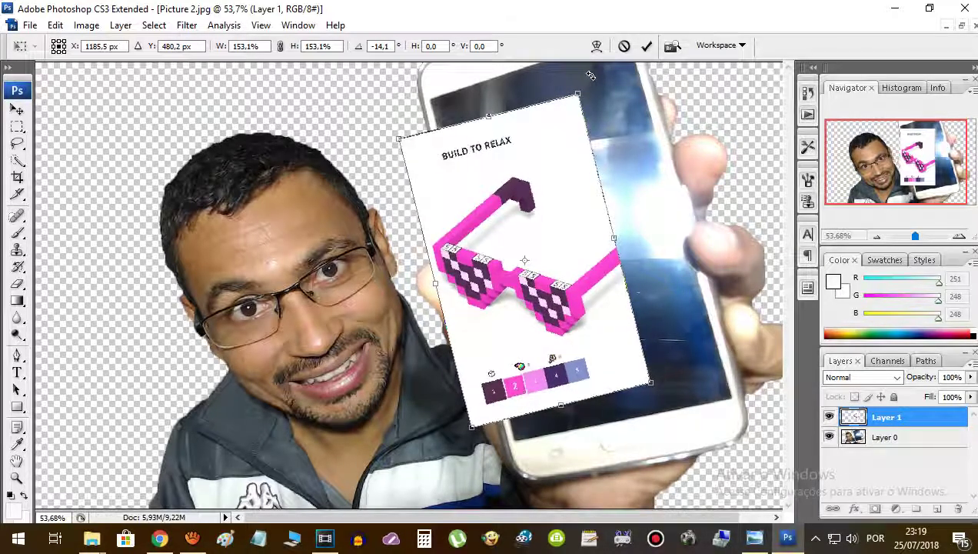
{"action": "mouse_move", "coordinate": [528, 254]}
{"action": "left_mouse_down"}
{"action": "mouse_move", "coordinate": [559, 216]}
{"action": "mouse_move", "coordinate": [554, 201]}
{"action": "left_mouse_up"}
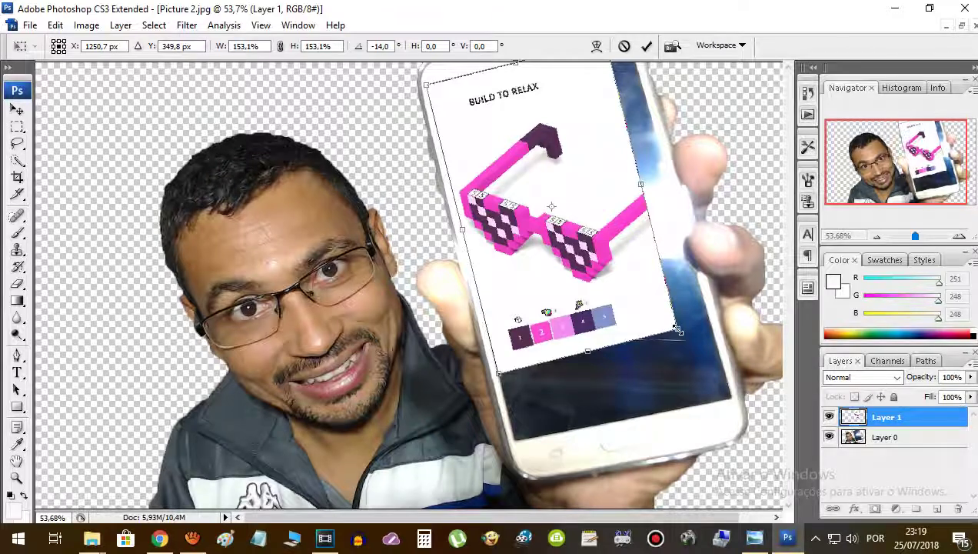
{"action": "mouse_move", "coordinate": [680, 330]}
{"action": "left_mouse_down"}
{"action": "mouse_move", "coordinate": [726, 405]}
{"action": "mouse_move", "coordinate": [722, 394]}
{"action": "left_mouse_up"}
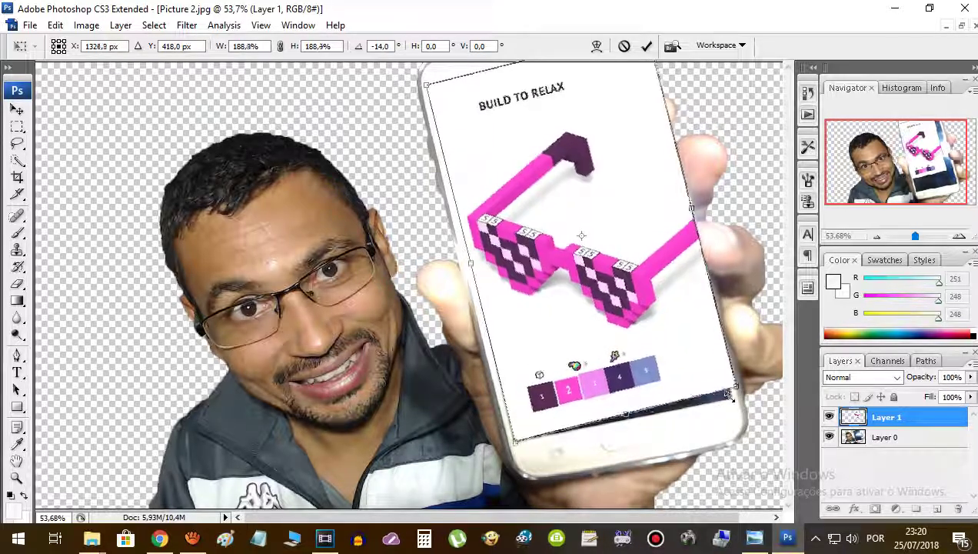
{"action": "mouse_move", "coordinate": [722, 395]}
{"action": "left_mouse_down"}
{"action": "mouse_move", "coordinate": [732, 401]}
{"action": "mouse_move", "coordinate": [706, 394]}
{"action": "left_mouse_up"}
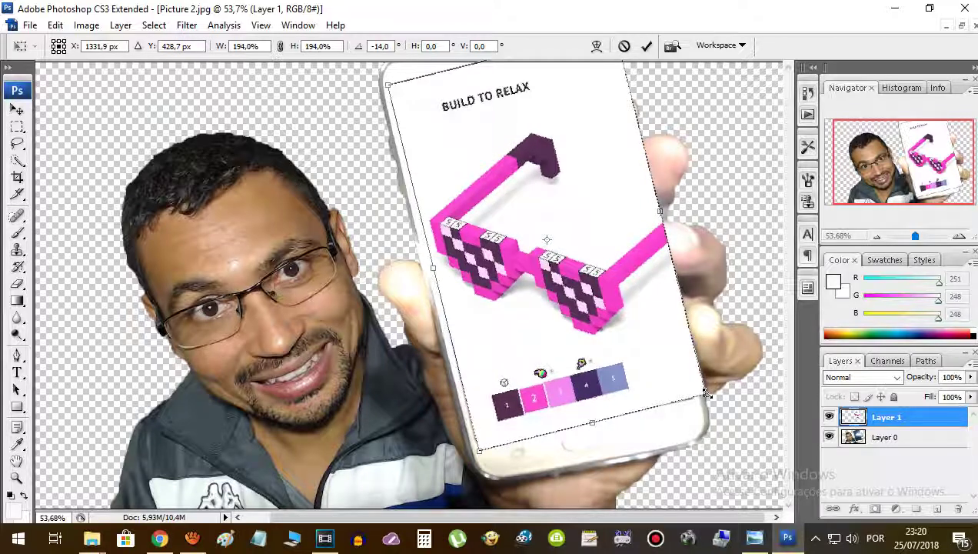
{"action": "left_click_drag", "start_coordinate": [706, 394], "coordinate": [719, 400]}
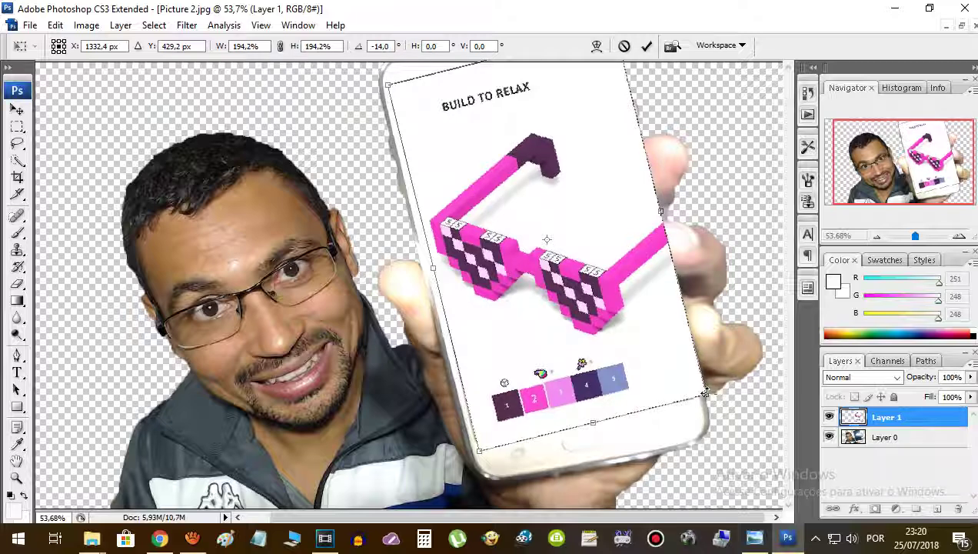
{"action": "mouse_move", "coordinate": [705, 394]}
{"action": "left_mouse_down"}
{"action": "mouse_move", "coordinate": [670, 382]}
{"action": "mouse_move", "coordinate": [679, 404]}
{"action": "left_mouse_up"}
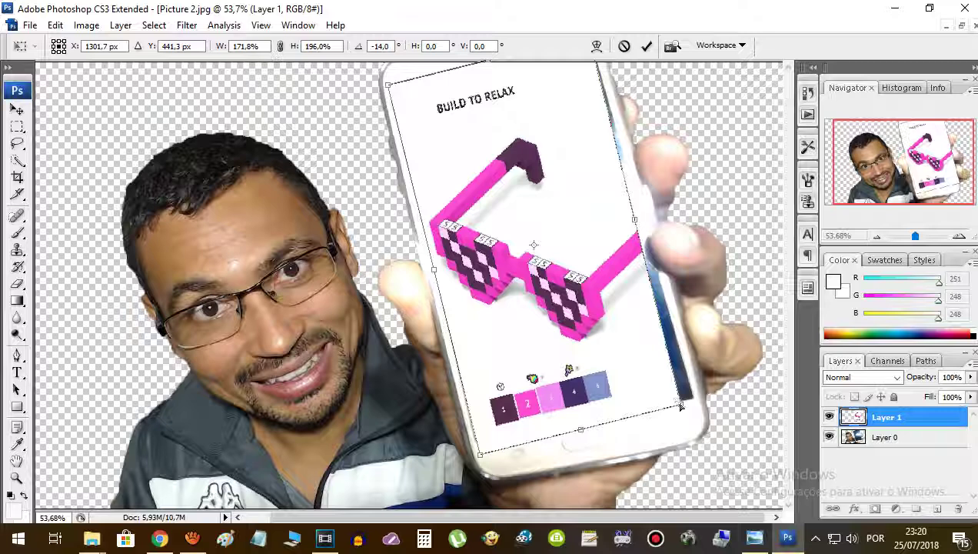
{"action": "mouse_move", "coordinate": [680, 406]}
{"action": "left_mouse_down"}
{"action": "mouse_move", "coordinate": [676, 393]}
{"action": "mouse_move", "coordinate": [690, 399]}
{"action": "mouse_move", "coordinate": [662, 402]}
{"action": "mouse_move", "coordinate": [694, 402]}
{"action": "left_mouse_up"}
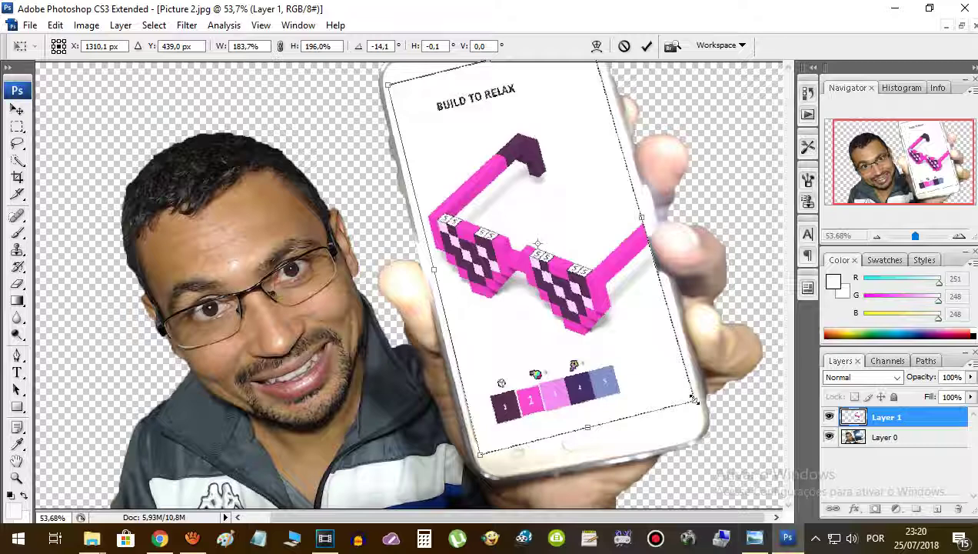
Commit the transform over the phone screen and return to the Pixel Builder page in Chrome
{"action": "key", "text": "Return"}
{"action": "key", "text": "m"}
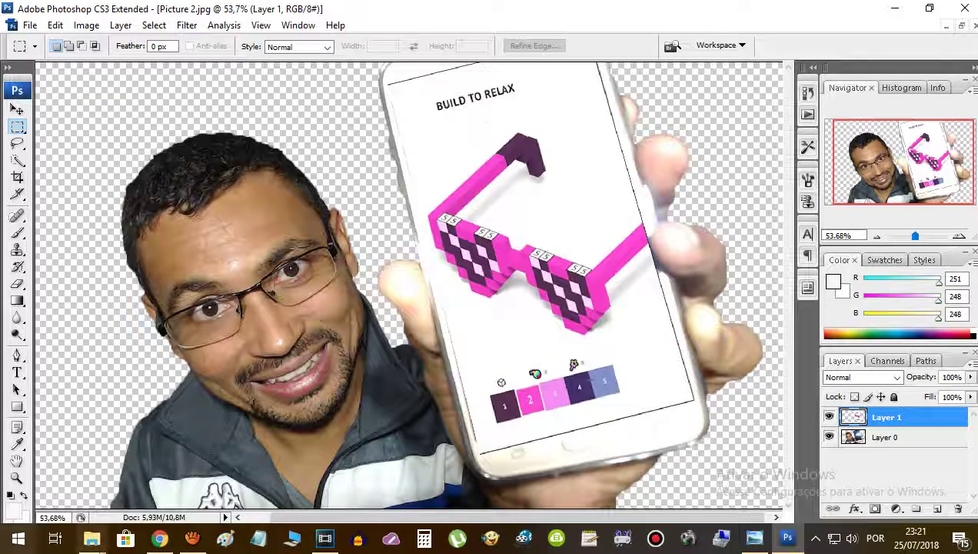
{"action": "left_click", "coordinate": [159, 538]}
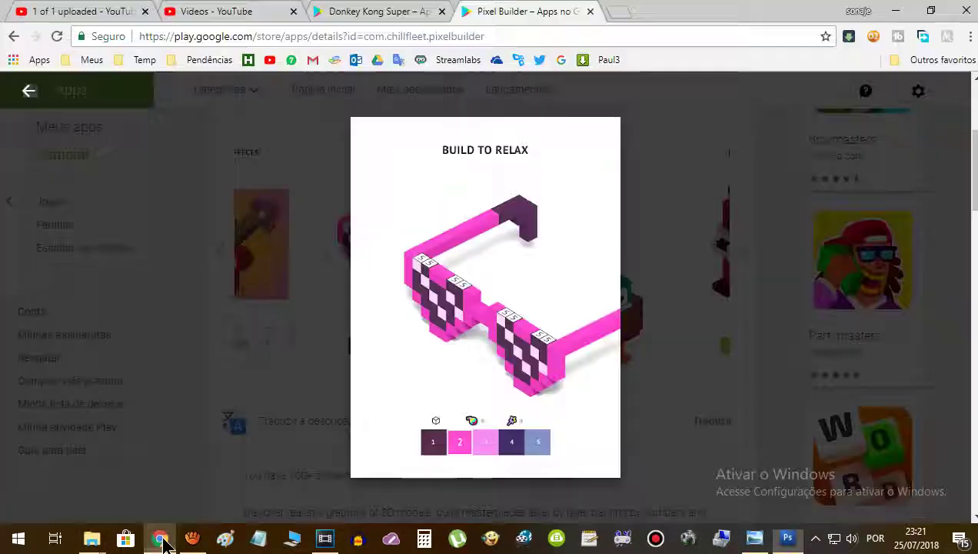
Search Google for 'fundo para miniaturas' in a new tab and minimize aTube Catcher
{"action": "left_click", "coordinate": [622, 12]}
{"action": "type", "text": "fu"}
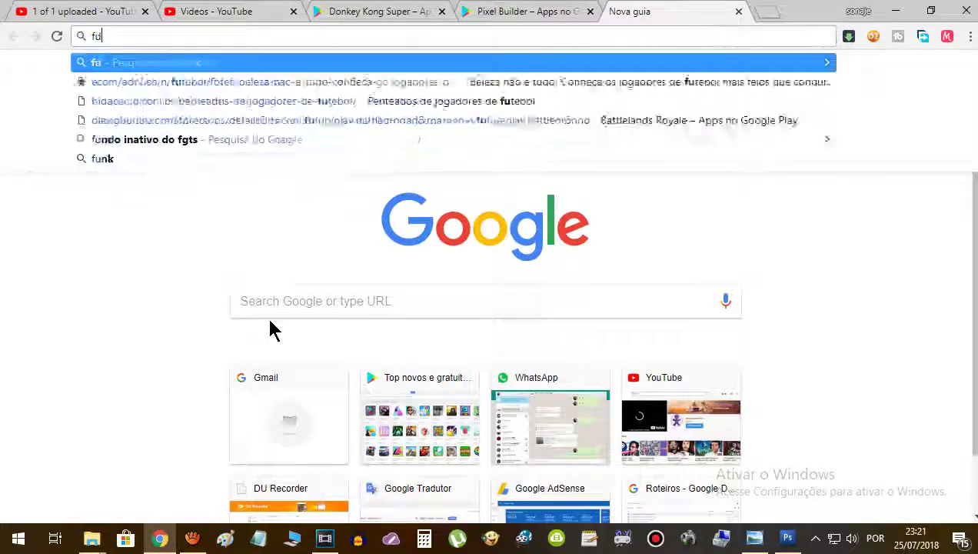
{"action": "type", "text": "ndo para mini"}
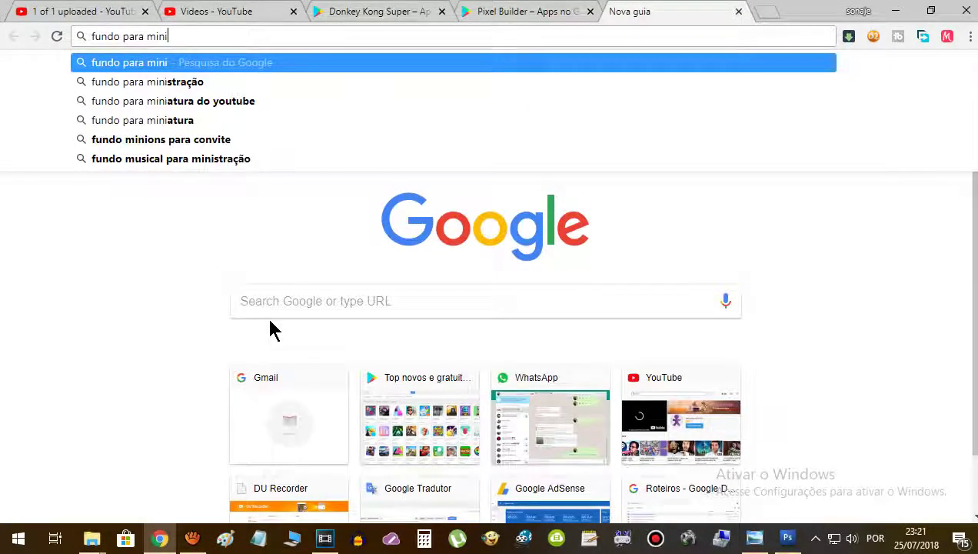
{"action": "type", "text": "aturas"}
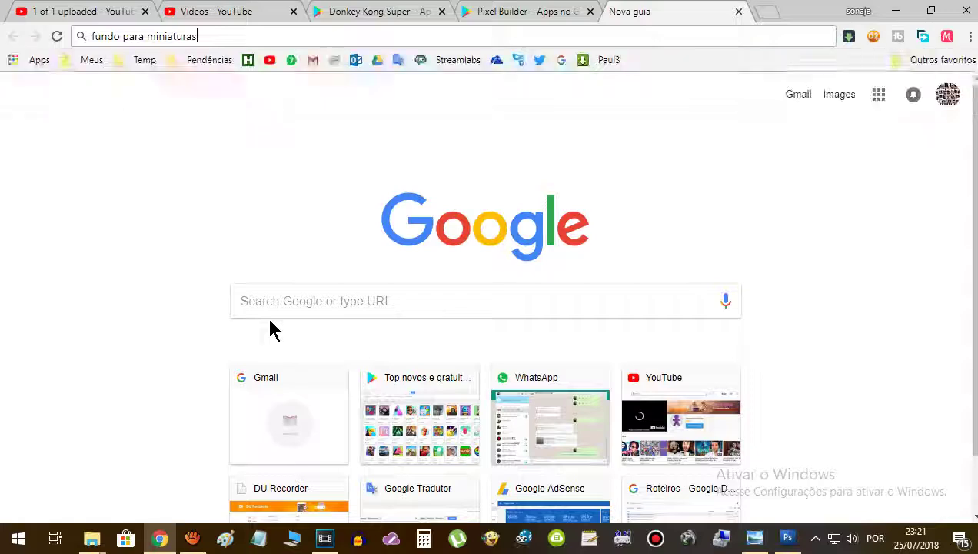
{"action": "key", "text": "Return"}
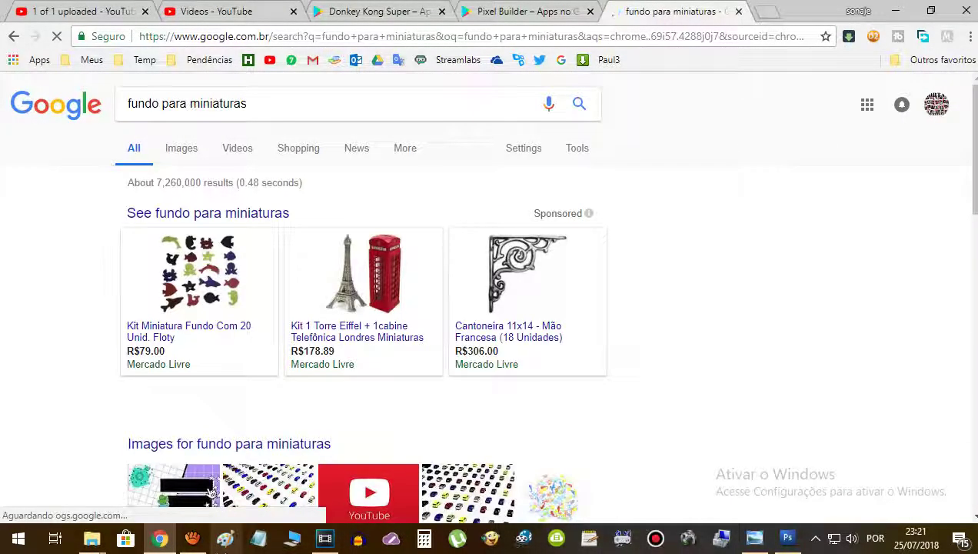
{"action": "left_click", "coordinate": [192, 538]}
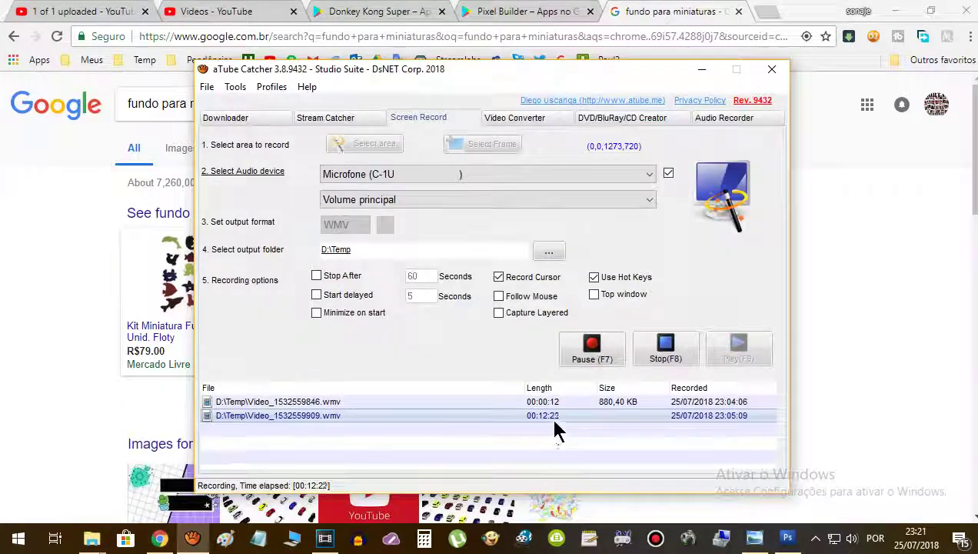
{"action": "left_click", "coordinate": [701, 68]}
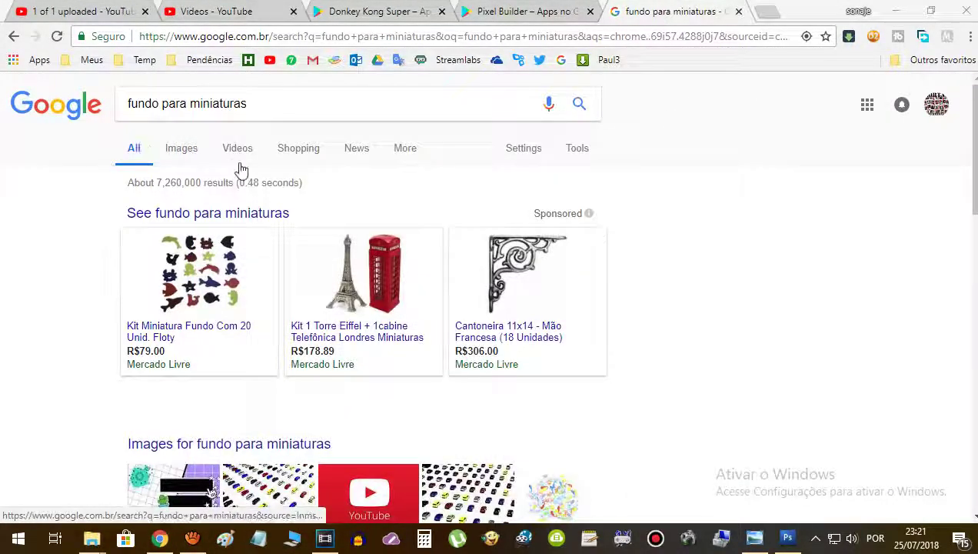
Browse the image results for thumbnail backgrounds, scrolling down and back up
{"action": "left_click", "coordinate": [178, 151]}
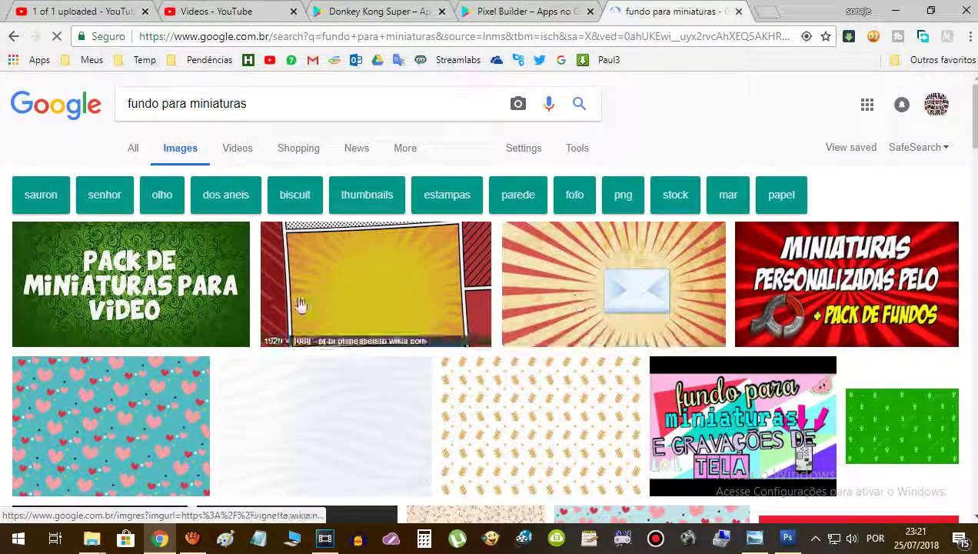
{"action": "scroll", "coordinate": [338, 218], "scroll_direction": "down", "scroll_amount": 3}
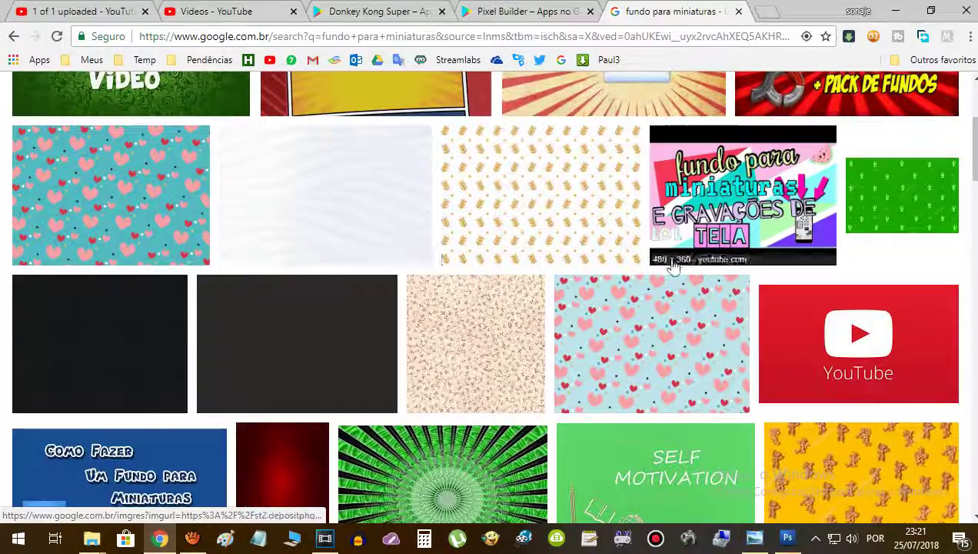
{"action": "scroll", "coordinate": [588, 261], "scroll_direction": "down", "scroll_amount": 4}
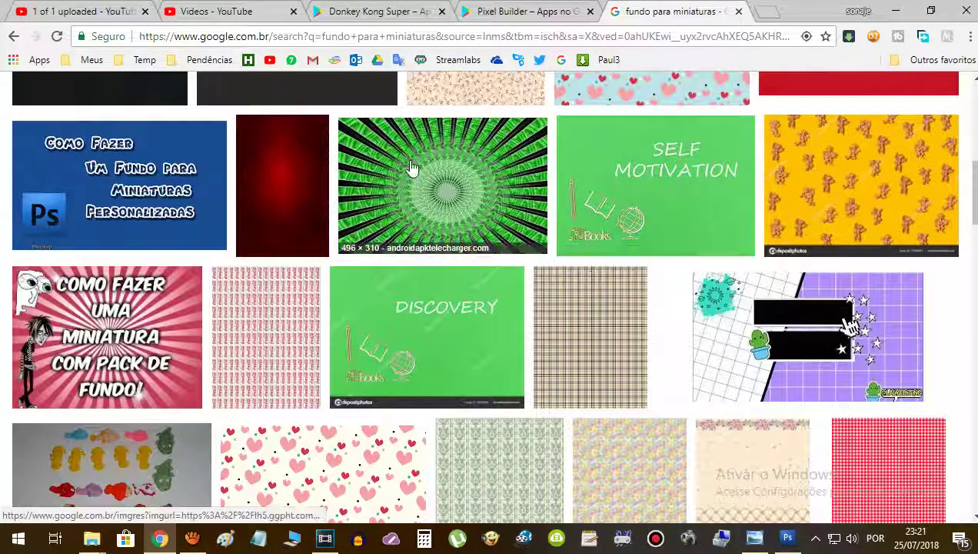
{"action": "scroll", "coordinate": [300, 189], "scroll_direction": "down", "scroll_amount": 3}
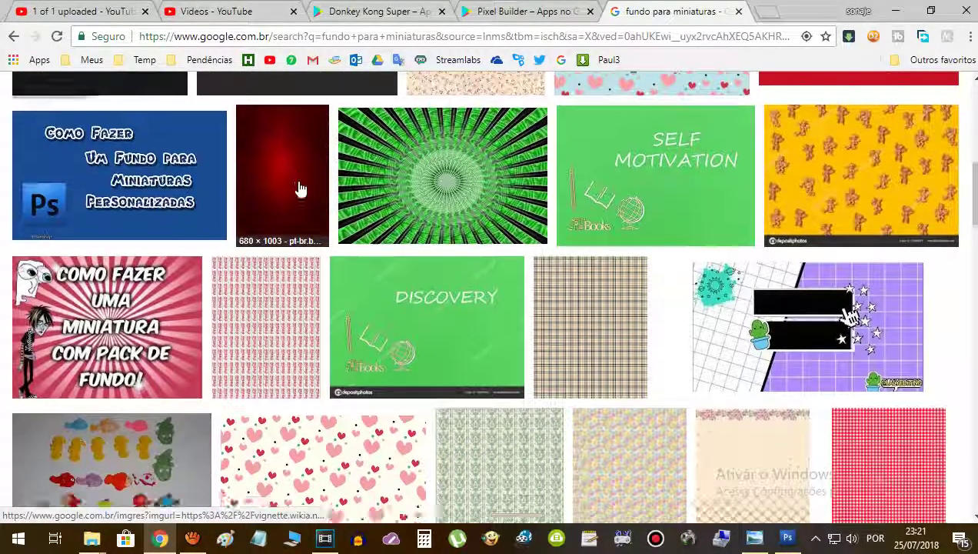
{"action": "scroll", "coordinate": [300, 190], "scroll_direction": "down", "scroll_amount": 2}
{"action": "scroll", "coordinate": [302, 190], "scroll_direction": "down", "scroll_amount": 2}
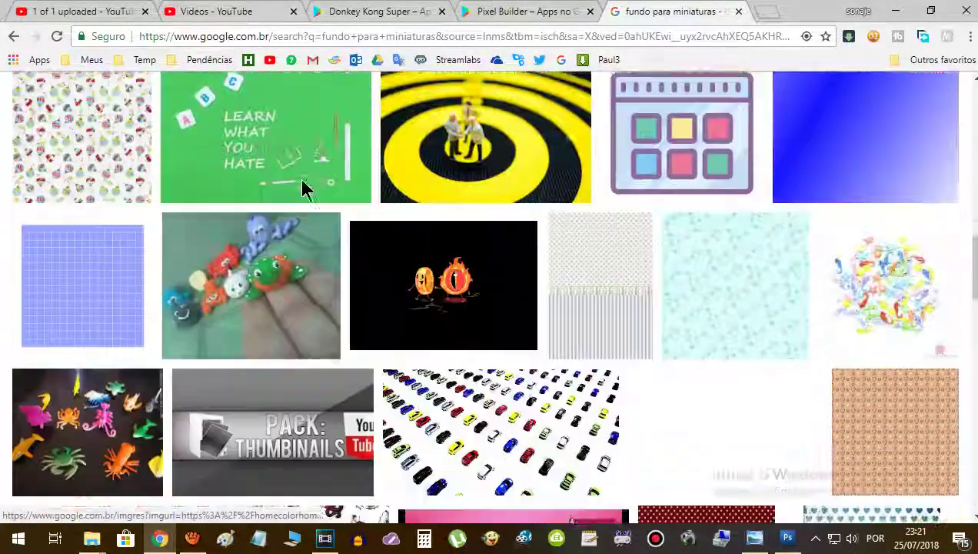
{"action": "scroll", "coordinate": [302, 190], "scroll_direction": "down", "scroll_amount": 1}
{"action": "scroll", "coordinate": [303, 185], "scroll_direction": "down", "scroll_amount": 2}
{"action": "scroll", "coordinate": [304, 185], "scroll_direction": "down", "scroll_amount": 1}
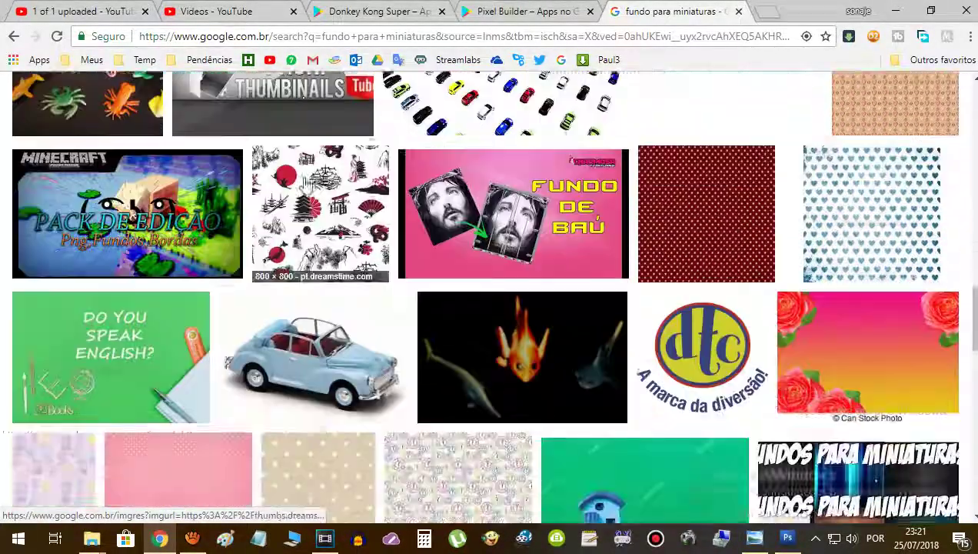
{"action": "scroll", "coordinate": [304, 184], "scroll_direction": "down", "scroll_amount": 2}
{"action": "scroll", "coordinate": [306, 184], "scroll_direction": "down", "scroll_amount": 1}
{"action": "scroll", "coordinate": [306, 185], "scroll_direction": "down", "scroll_amount": 3}
{"action": "scroll", "coordinate": [306, 185], "scroll_direction": "down", "scroll_amount": 2}
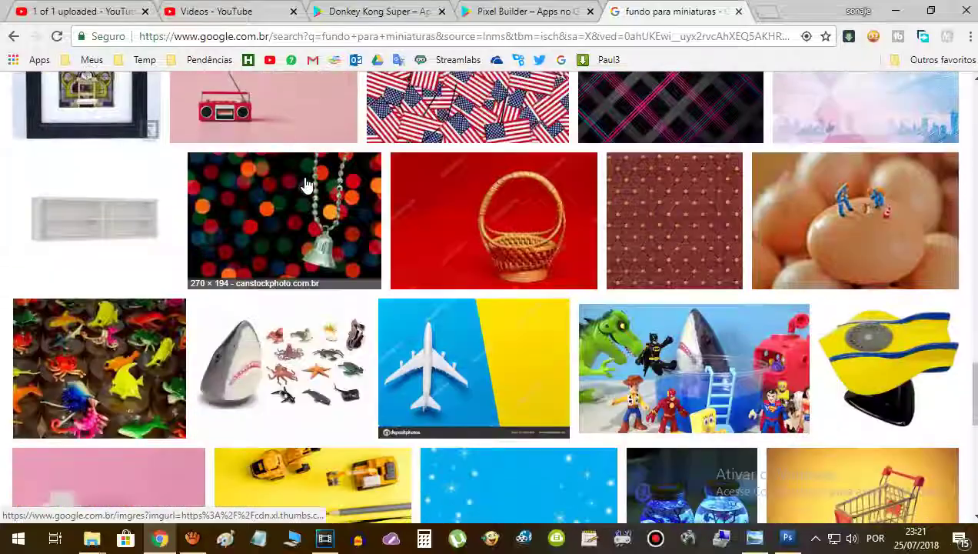
{"action": "scroll", "coordinate": [305, 184], "scroll_direction": "down", "scroll_amount": 4}
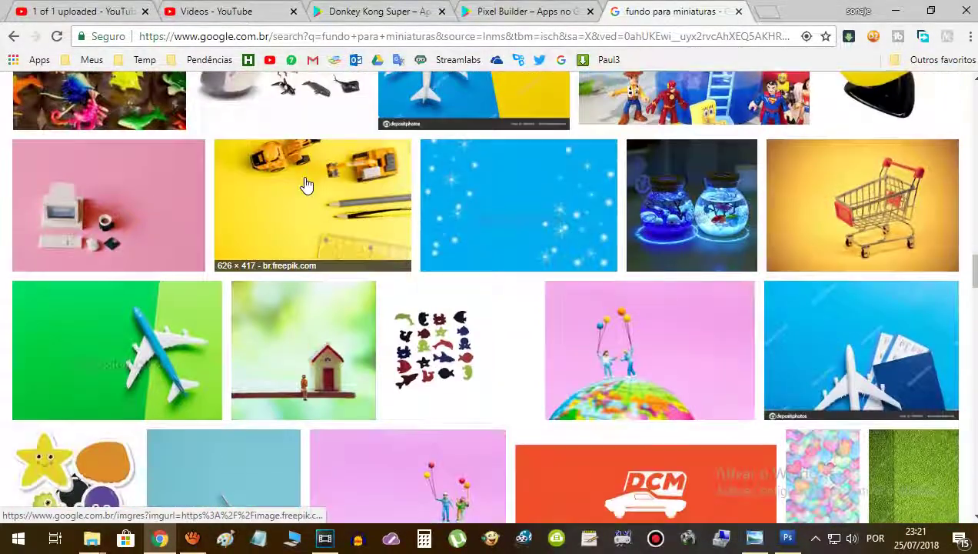
{"action": "scroll", "coordinate": [306, 184], "scroll_direction": "down", "scroll_amount": 4}
{"action": "scroll", "coordinate": [305, 186], "scroll_direction": "down", "scroll_amount": 3}
{"action": "scroll", "coordinate": [305, 186], "scroll_direction": "up", "scroll_amount": 5}
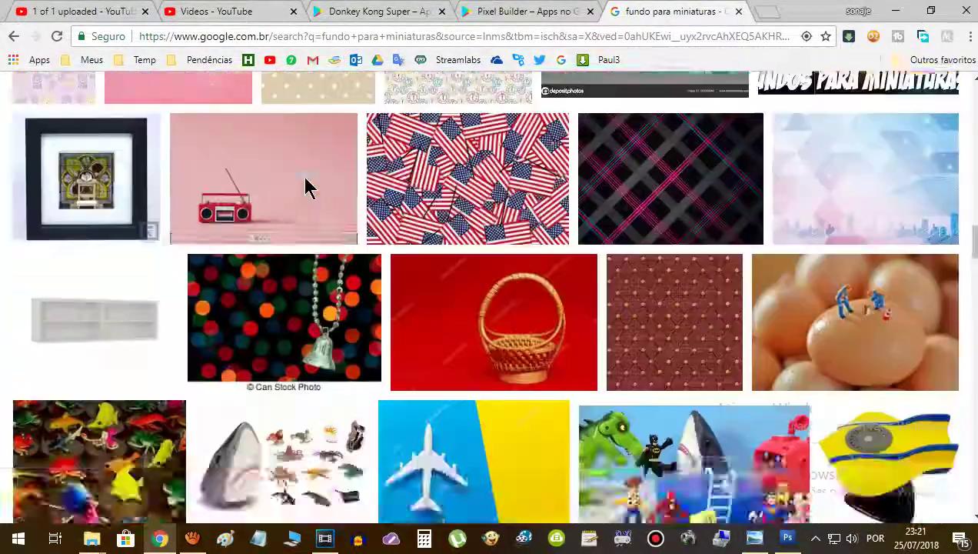
{"action": "scroll", "coordinate": [305, 186], "scroll_direction": "up", "scroll_amount": 5}
{"action": "scroll", "coordinate": [306, 184], "scroll_direction": "up", "scroll_amount": 5}
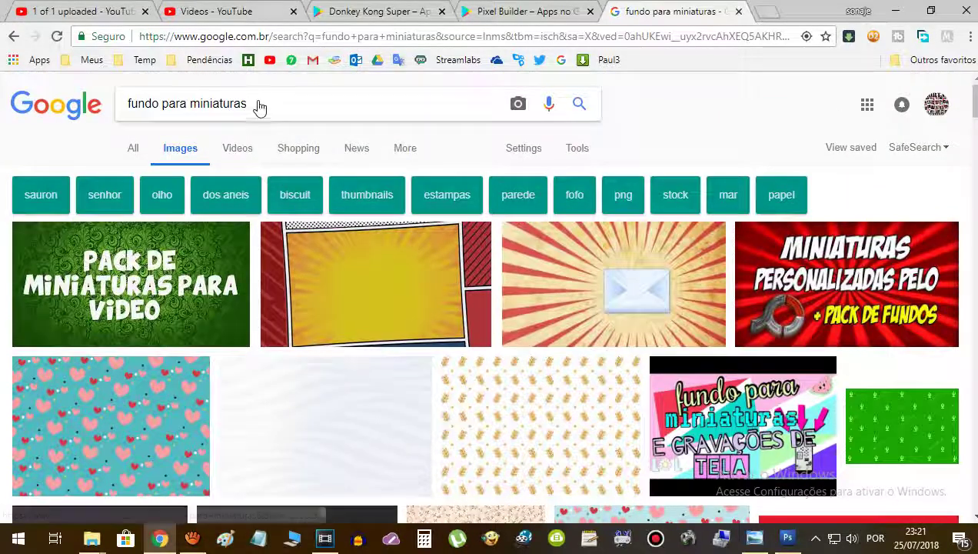
{"action": "left_click_drag", "start_coordinate": [258, 107], "coordinate": [3, 119]}
Search Google Images for 'pixel background'
{"action": "type", "text": "bi"}
{"action": "key", "text": "BackSpace"}
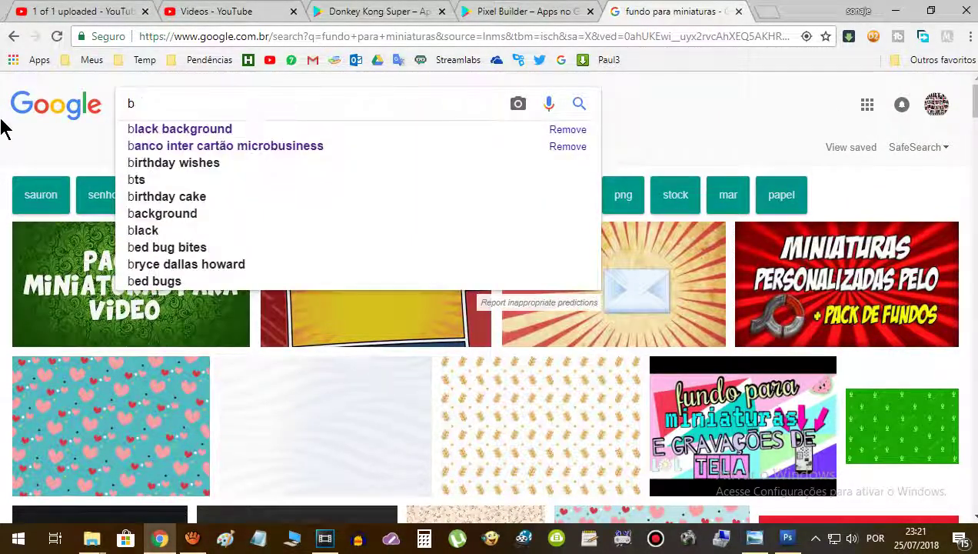
{"action": "key", "text": "BackSpace"}
{"action": "type", "text": "pixel"}
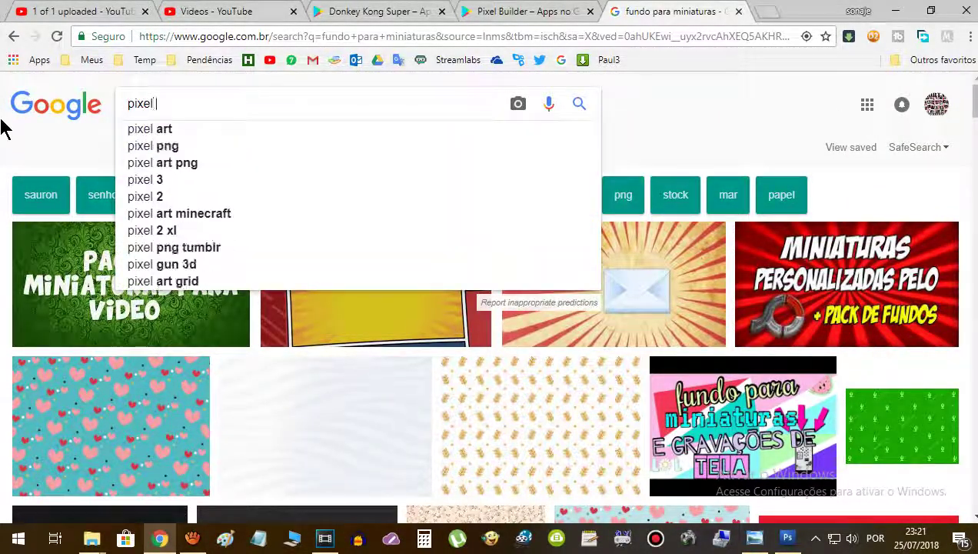
{"action": "type", "text": " backgro"}
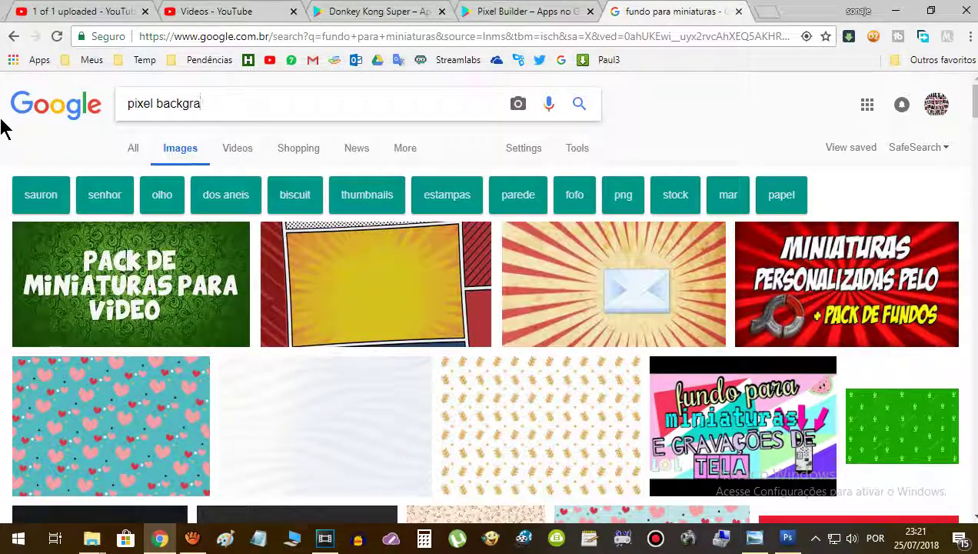
{"action": "type", "text": "ud"}
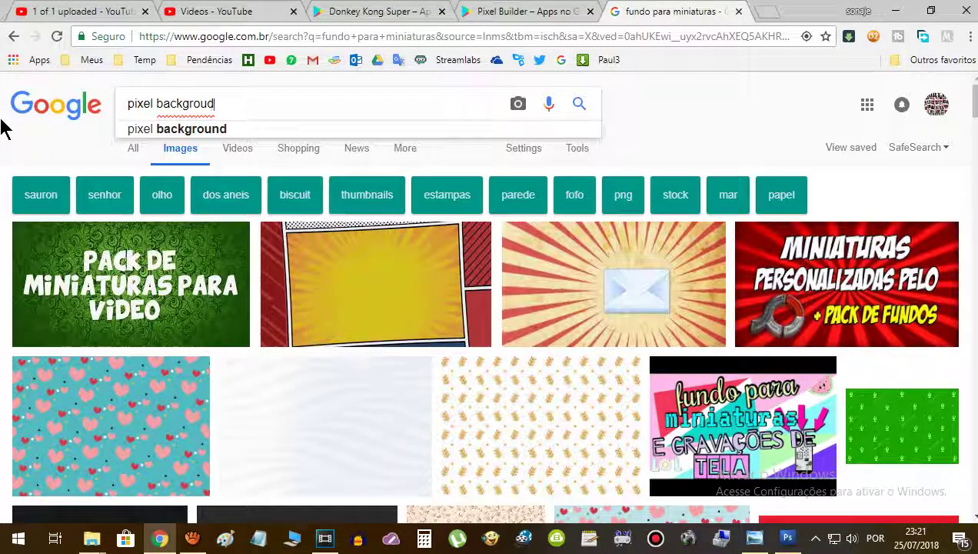
{"action": "key", "text": "BackSpace"}
{"action": "type", "text": "nd"}
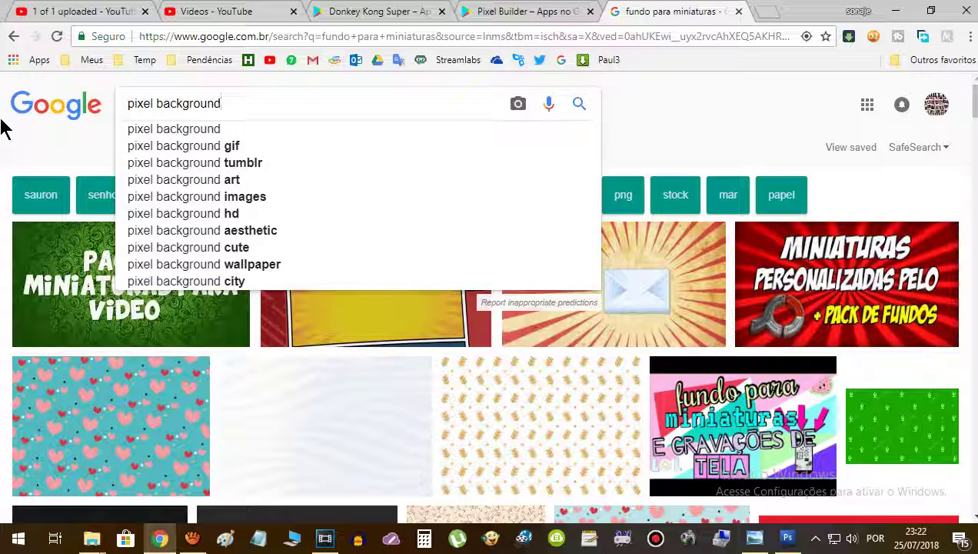
{"action": "key", "text": "Return"}
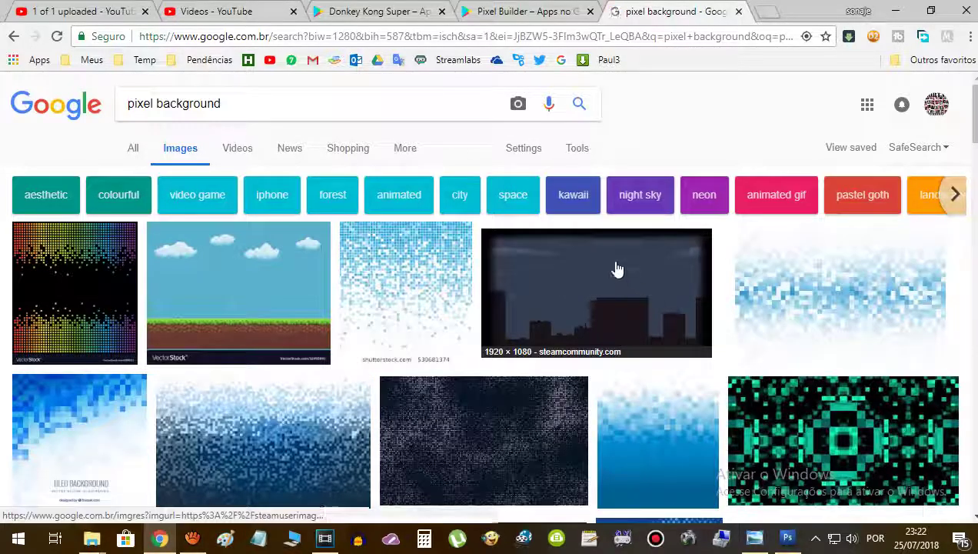
Scroll through the background results and enlarge a cyan rays image
{"action": "scroll", "coordinate": [583, 266], "scroll_direction": "down", "scroll_amount": 3}
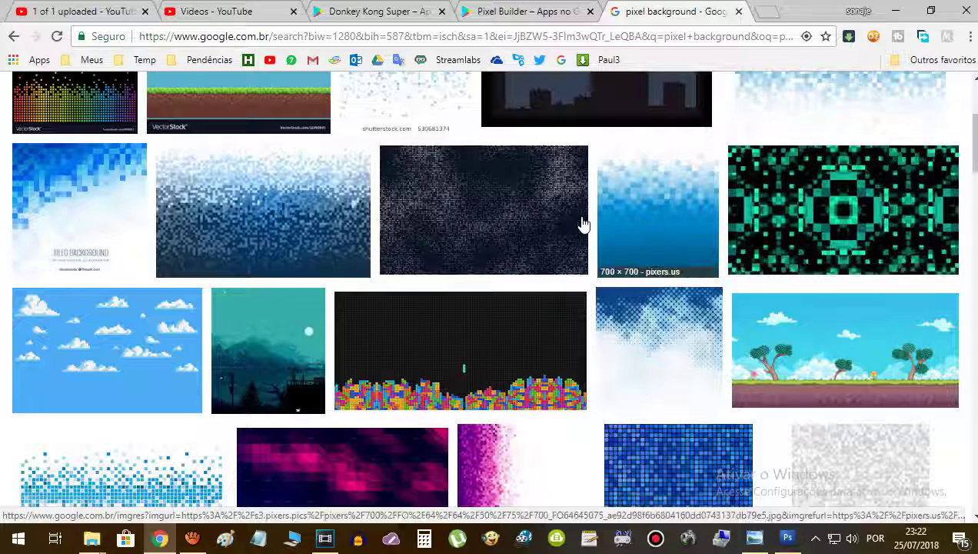
{"action": "scroll", "coordinate": [484, 194], "scroll_direction": "down", "scroll_amount": 4}
{"action": "scroll", "coordinate": [484, 193], "scroll_direction": "down", "scroll_amount": 2}
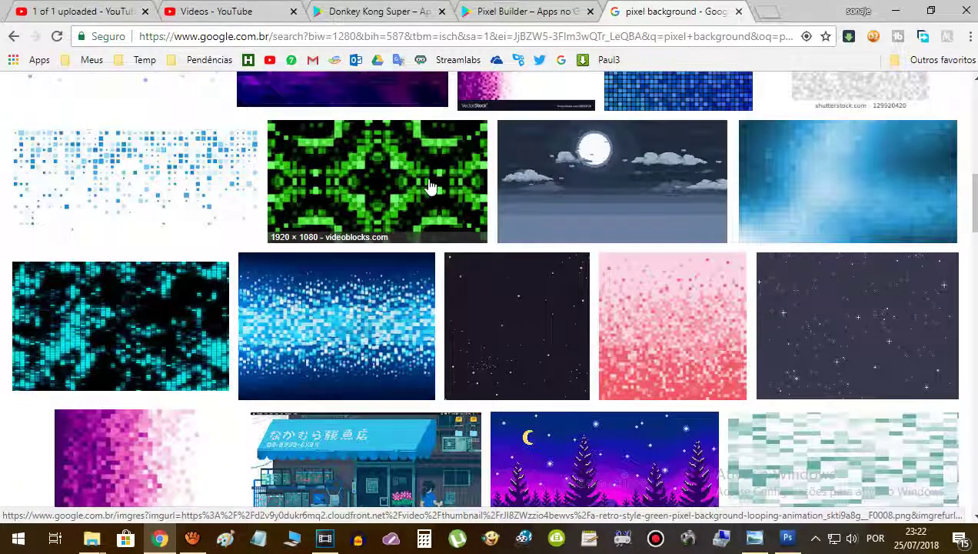
{"action": "scroll", "coordinate": [431, 188], "scroll_direction": "down", "scroll_amount": 4}
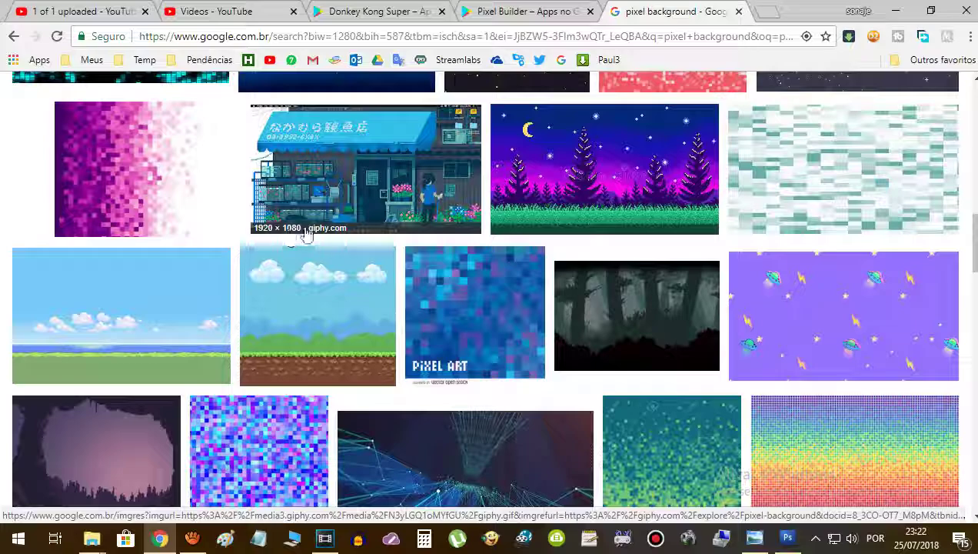
{"action": "scroll", "coordinate": [365, 181], "scroll_direction": "down", "scroll_amount": 4}
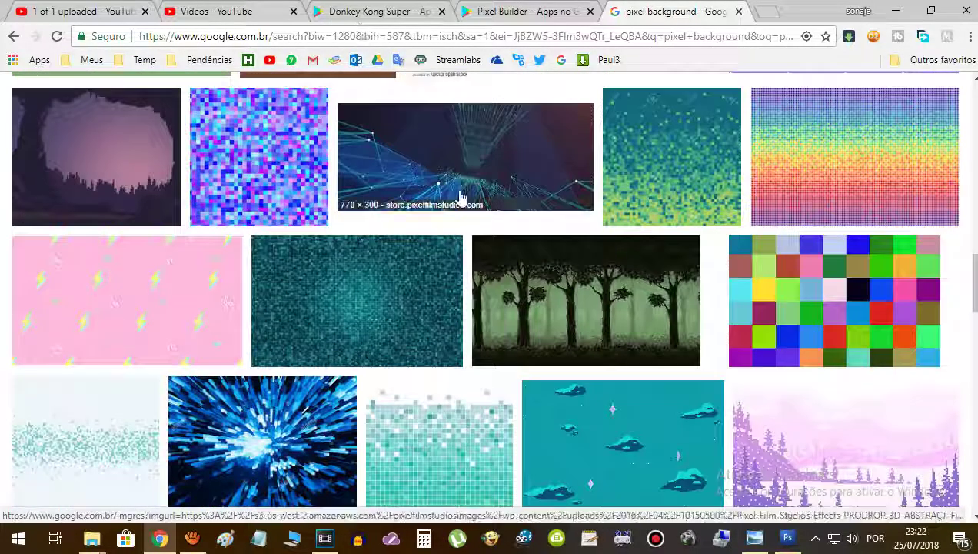
{"action": "scroll", "coordinate": [527, 201], "scroll_direction": "up", "scroll_amount": 2}
{"action": "scroll", "coordinate": [523, 207], "scroll_direction": "down", "scroll_amount": 3}
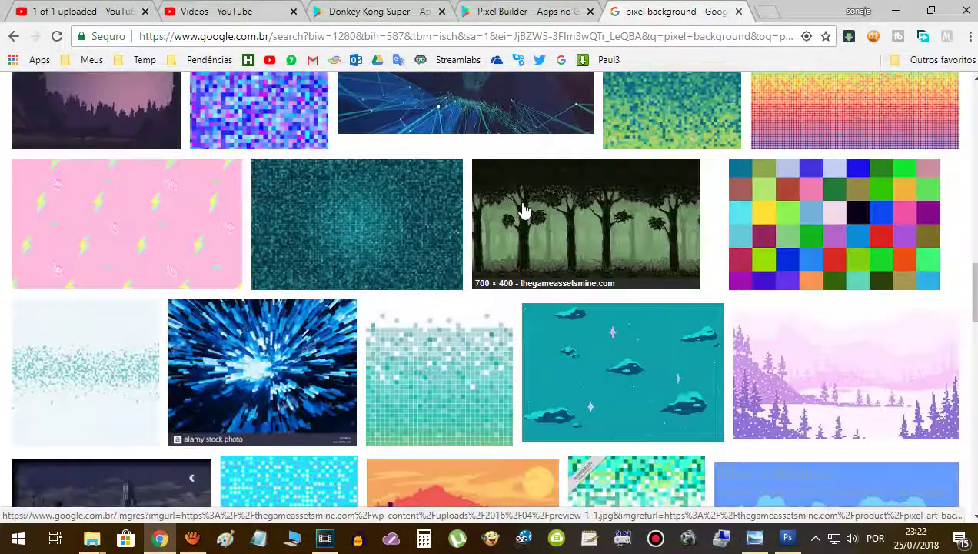
{"action": "scroll", "coordinate": [523, 209], "scroll_direction": "down", "scroll_amount": 3}
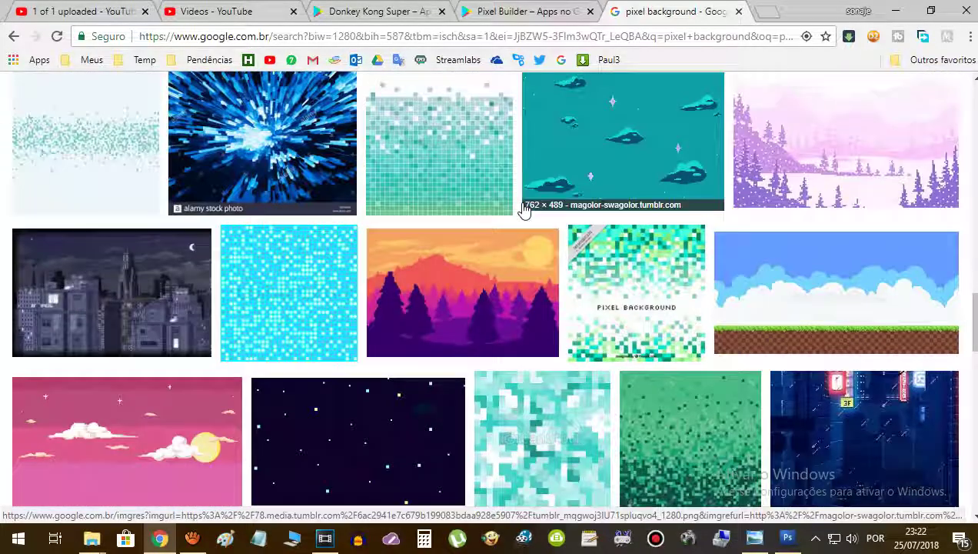
{"action": "scroll", "coordinate": [522, 209], "scroll_direction": "down", "scroll_amount": 4}
{"action": "scroll", "coordinate": [523, 209], "scroll_direction": "down", "scroll_amount": 3}
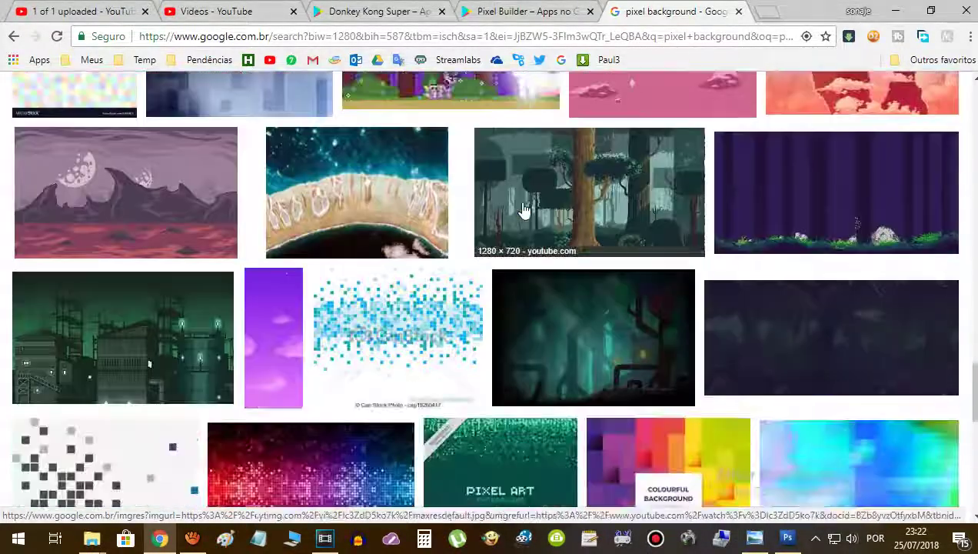
{"action": "scroll", "coordinate": [523, 209], "scroll_direction": "down", "scroll_amount": 2}
{"action": "scroll", "coordinate": [522, 209], "scroll_direction": "down", "scroll_amount": 3}
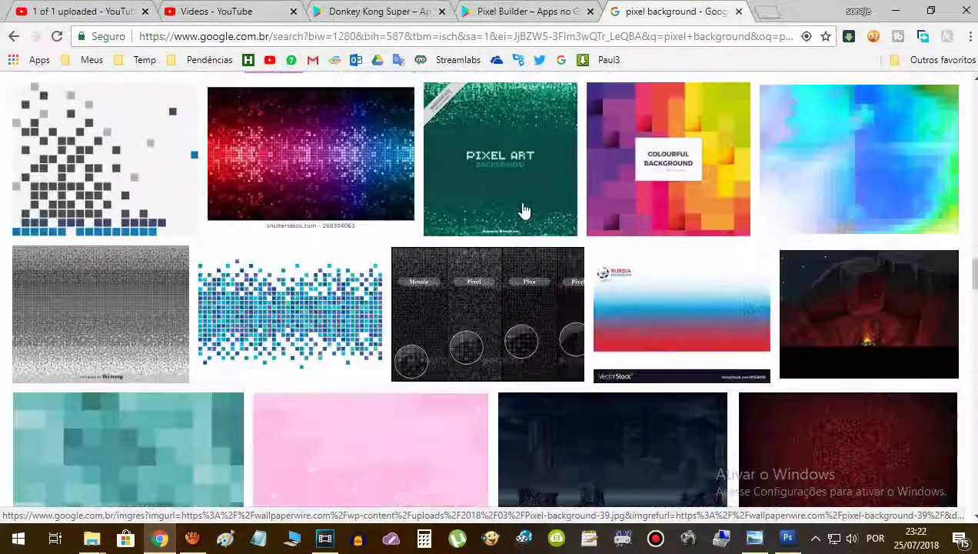
{"action": "scroll", "coordinate": [523, 209], "scroll_direction": "down", "scroll_amount": 3}
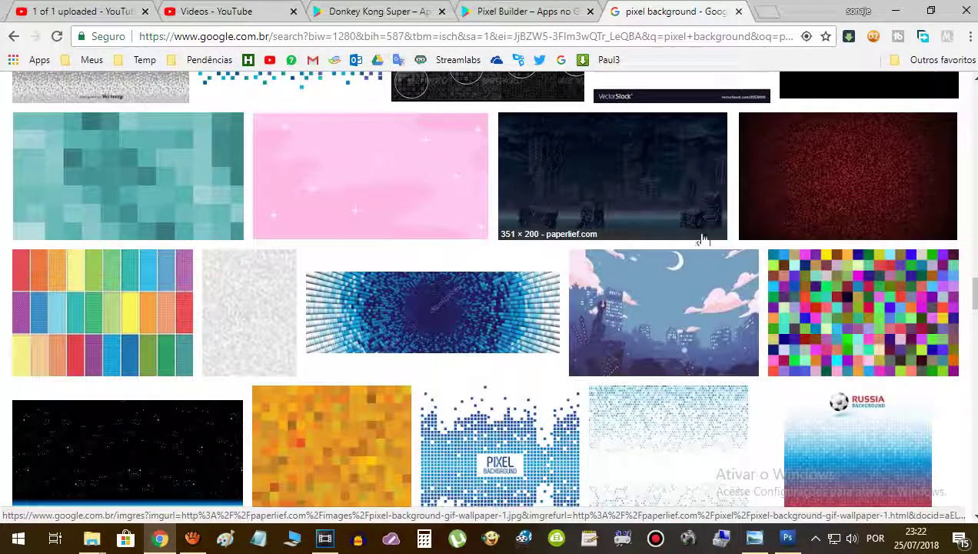
{"action": "scroll", "coordinate": [636, 253], "scroll_direction": "down", "scroll_amount": 3}
{"action": "scroll", "coordinate": [635, 248], "scroll_direction": "down", "scroll_amount": 2}
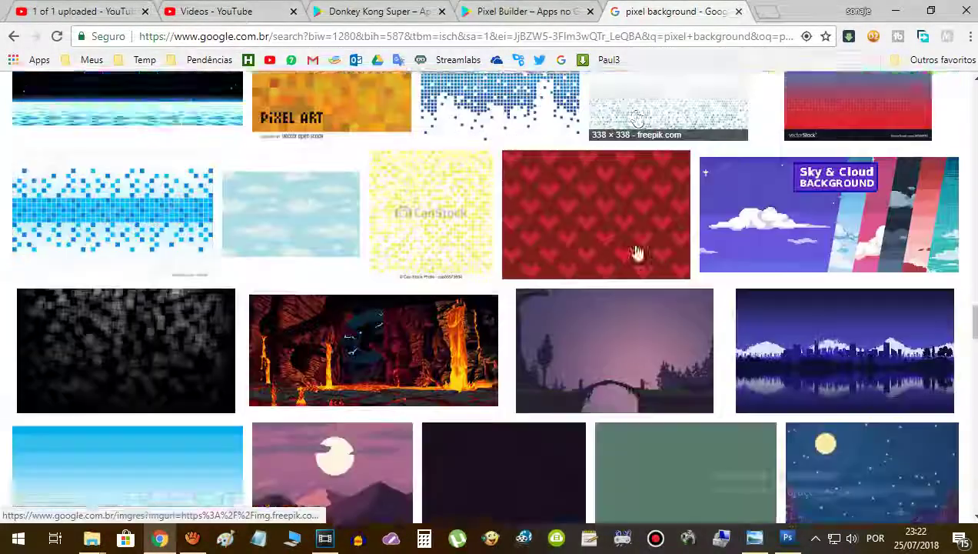
{"action": "scroll", "coordinate": [635, 247], "scroll_direction": "down", "scroll_amount": 2}
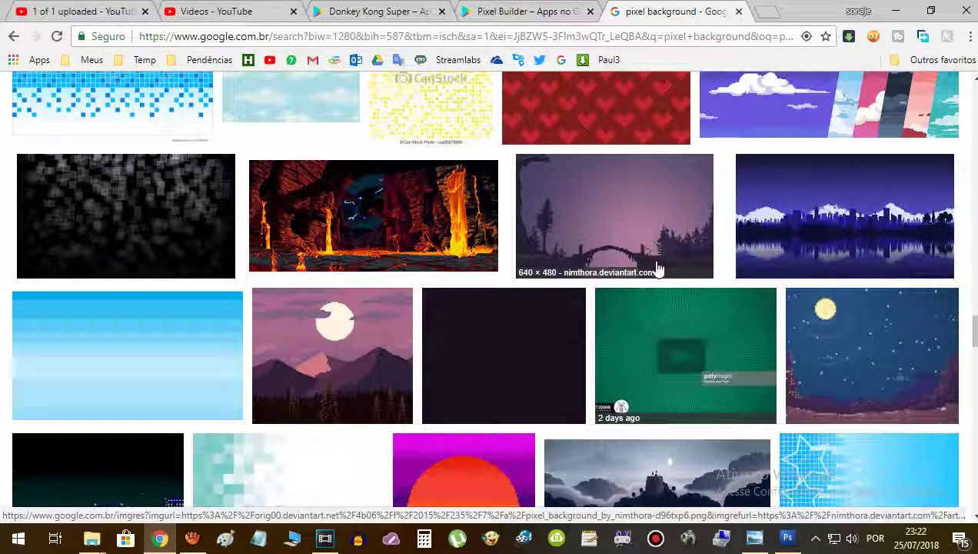
{"action": "left_click", "coordinate": [194, 542]}
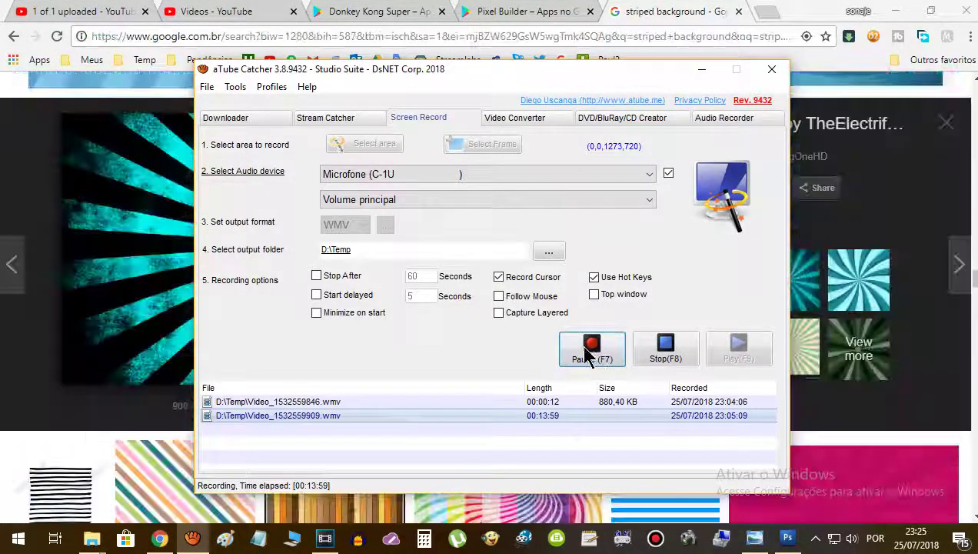
Save the cyan starburst to Temp as stripe_background__2_by_themrigfx-d5njio8.png
{"action": "left_click", "coordinate": [592, 355]}
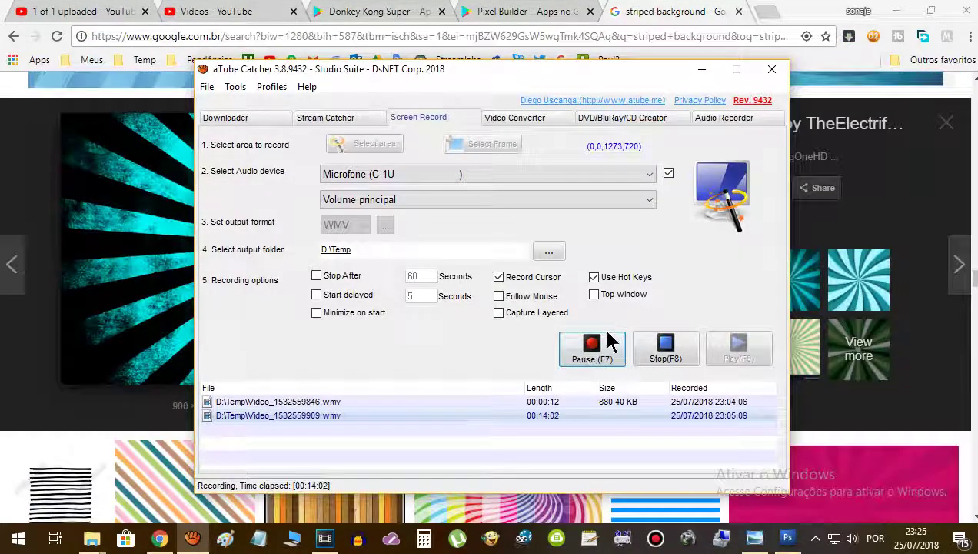
{"action": "left_click", "coordinate": [702, 69]}
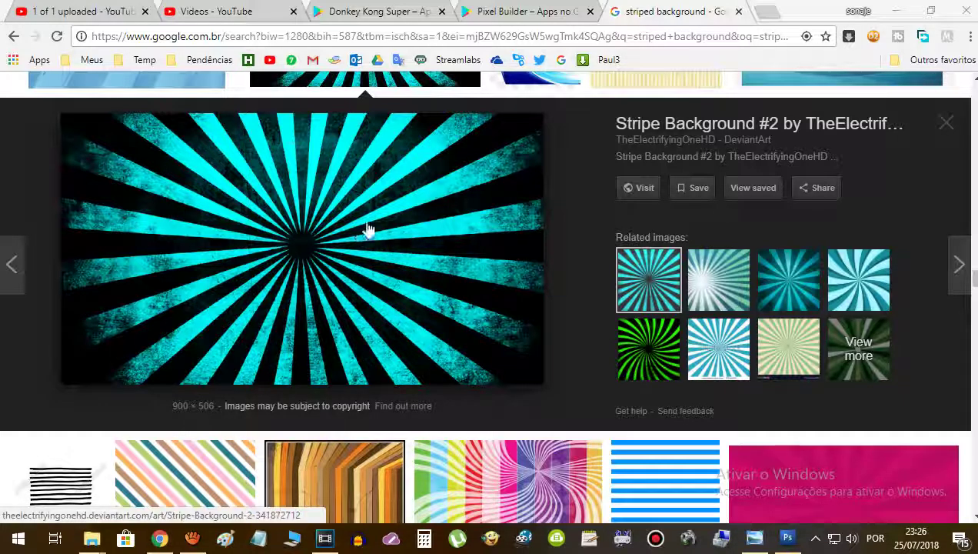
{"action": "right_click", "coordinate": [257, 192]}
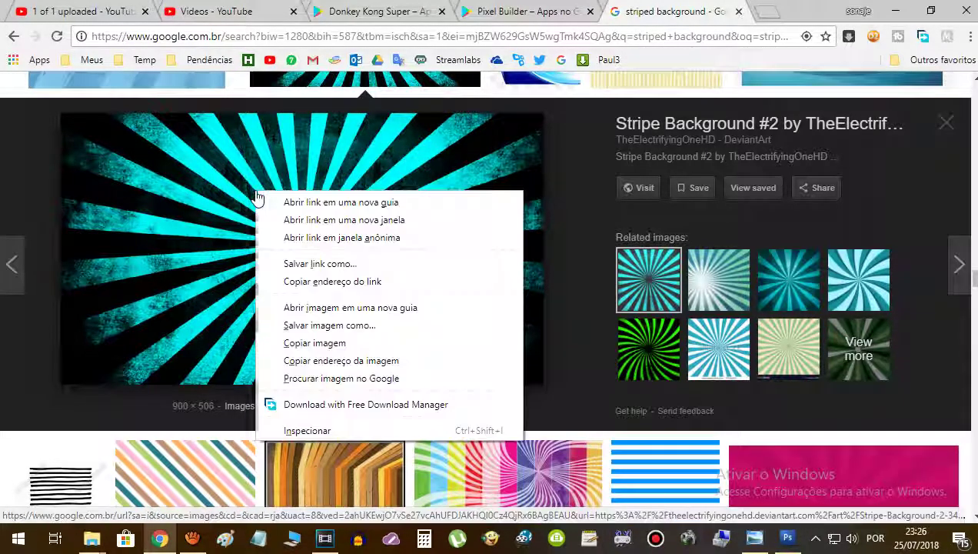
{"action": "left_click", "coordinate": [423, 326]}
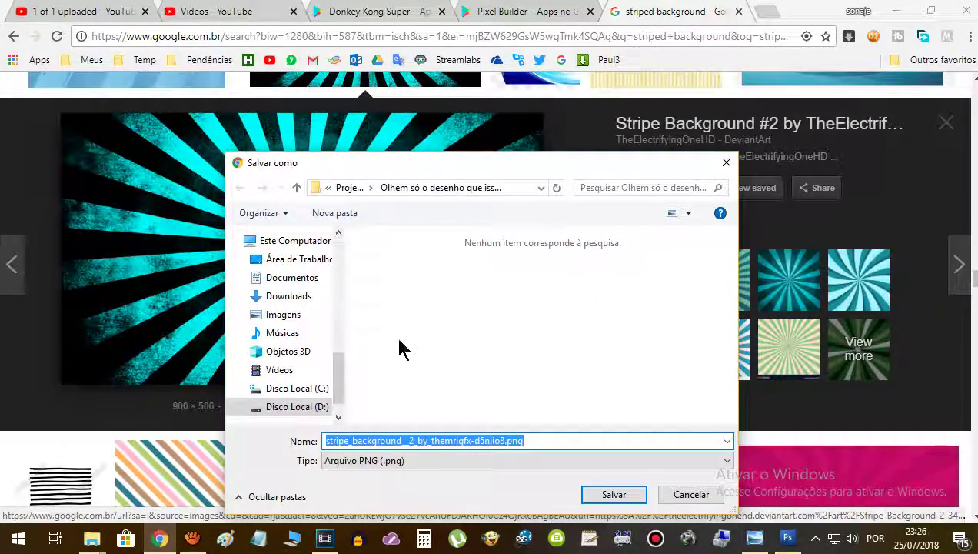
{"action": "left_click_drag", "start_coordinate": [341, 378], "coordinate": [343, 245]}
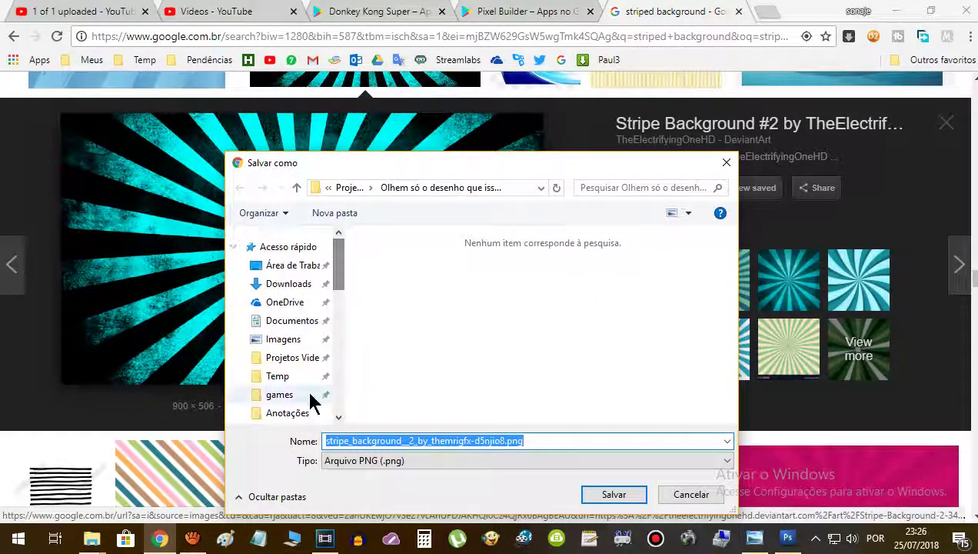
{"action": "left_click", "coordinate": [279, 376]}
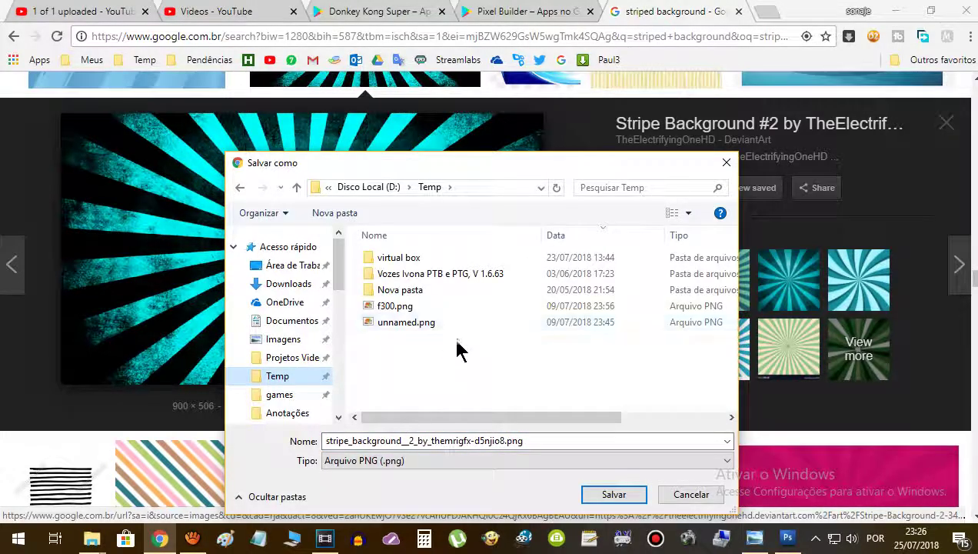
{"action": "left_click", "coordinate": [621, 497]}
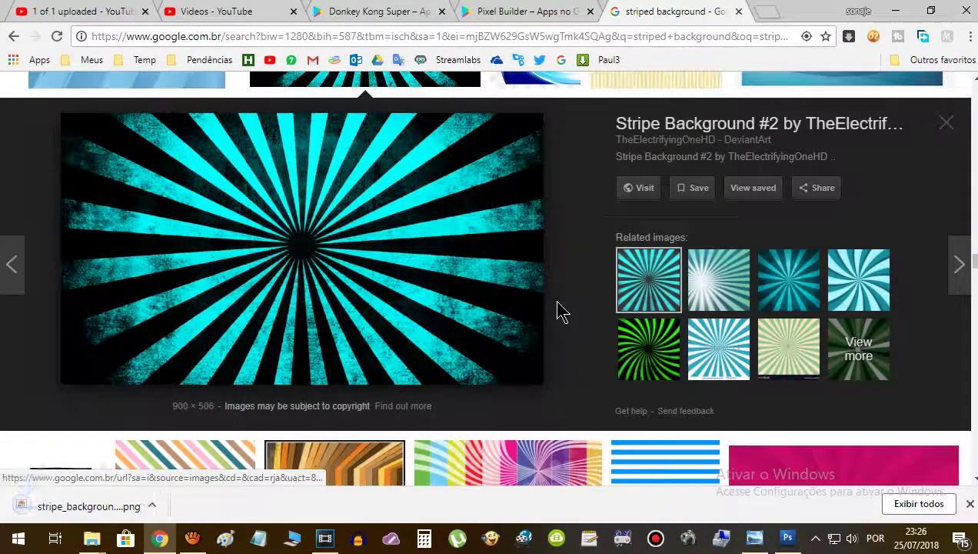
Open stripe_background__2_by_themrigfx-d5njio8.png from Temp in Photoshop and select all of it
{"action": "left_click", "coordinate": [788, 537]}
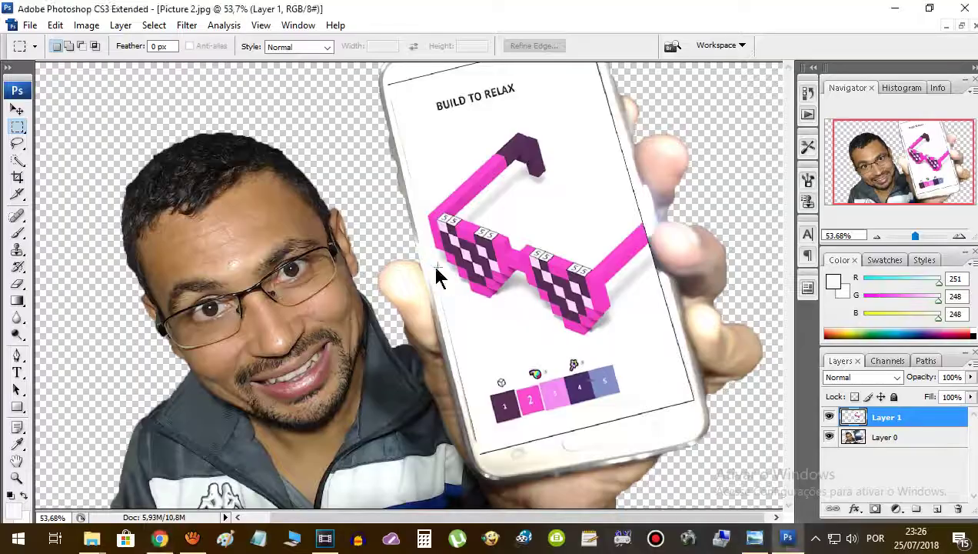
{"action": "left_click", "coordinate": [92, 537]}
{"action": "left_click", "coordinate": [162, 478]}
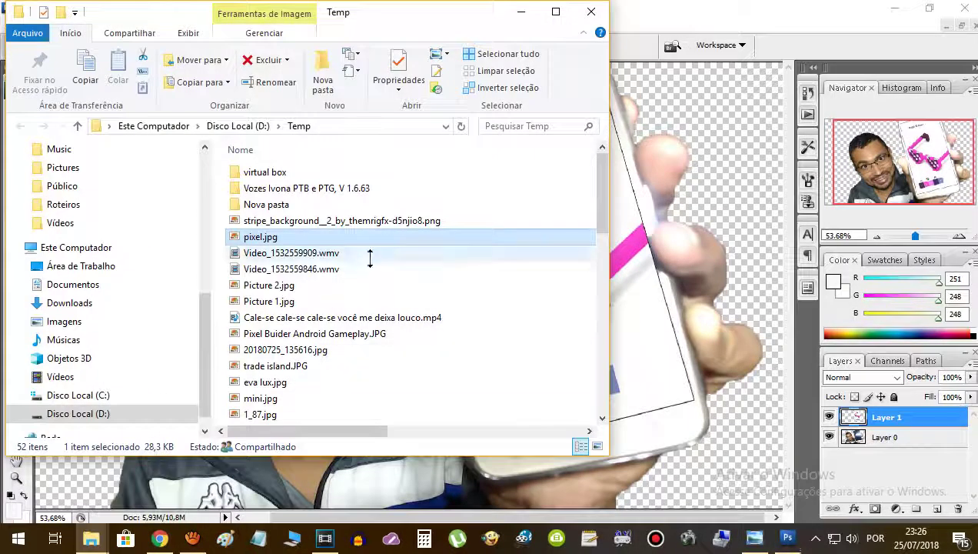
{"action": "left_click", "coordinate": [300, 222]}
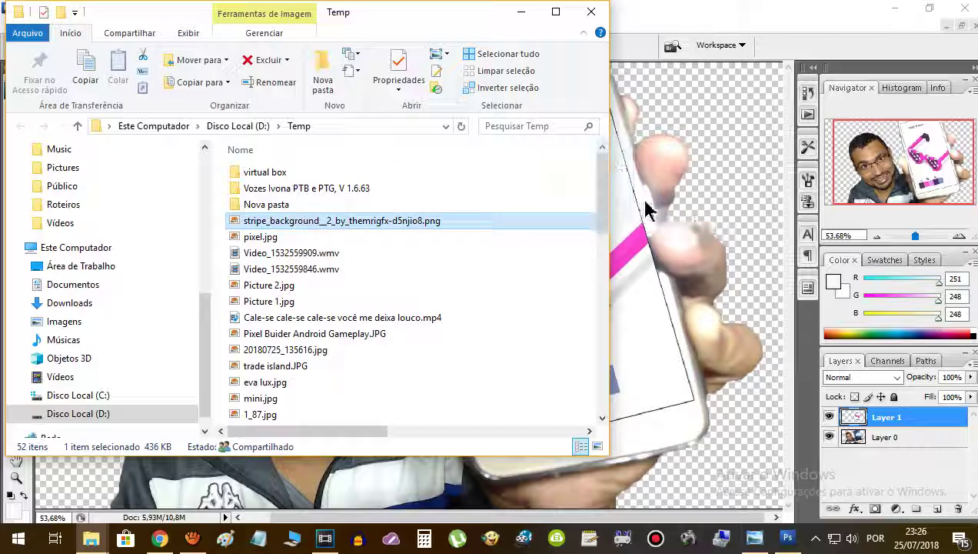
{"action": "left_click", "coordinate": [691, 210]}
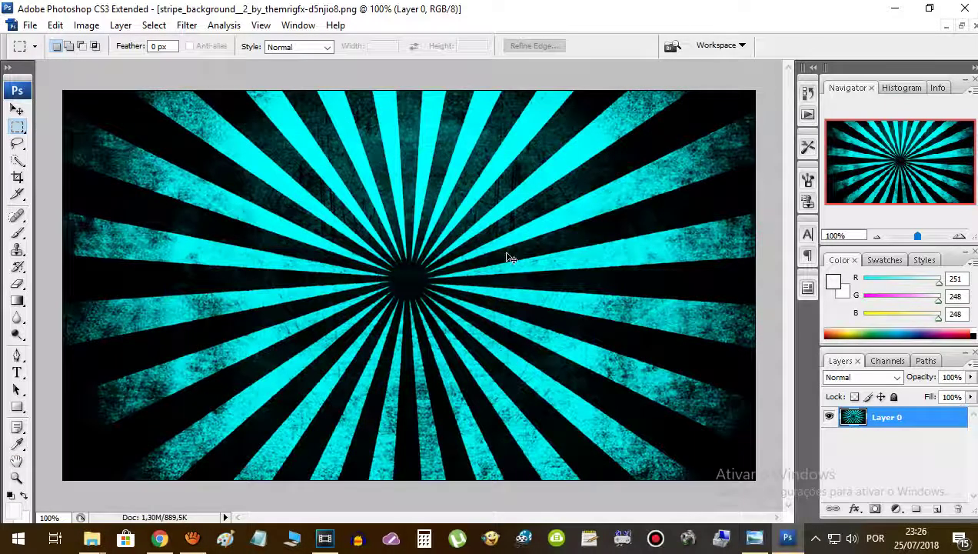
{"action": "key", "text": "ctrl+a"}
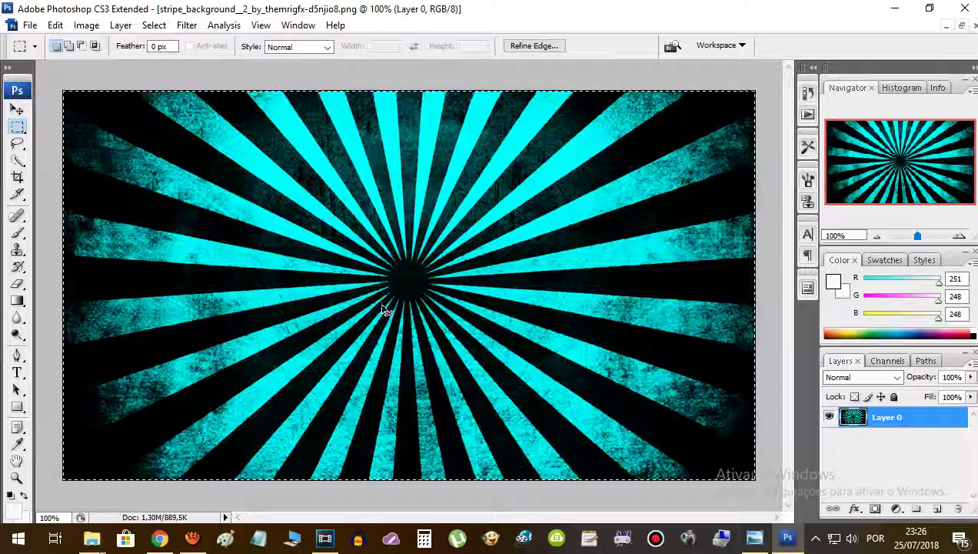
Paste the starburst into Picture 2.jpg and scale it to cover the whole canvas
{"action": "left_click", "coordinate": [975, 27]}
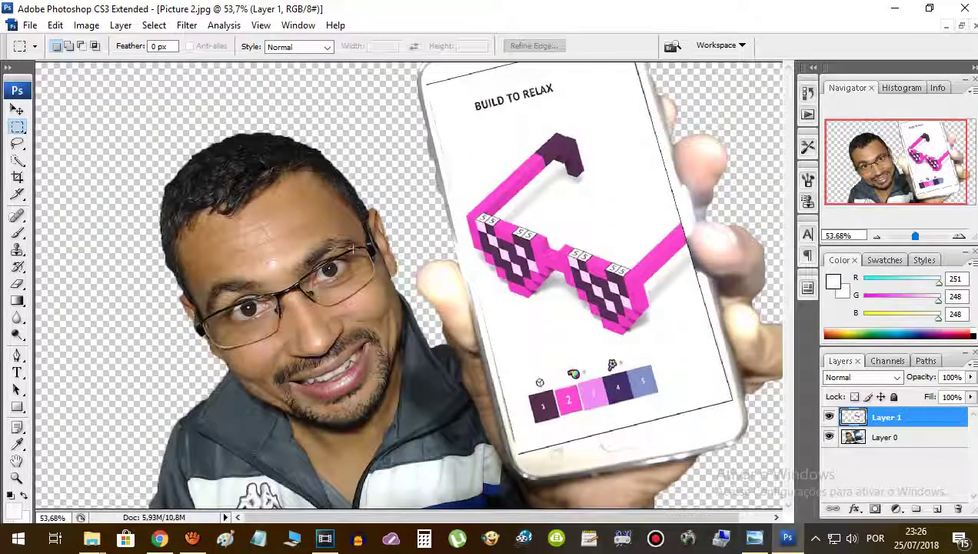
{"action": "key", "text": "ctrl+v"}
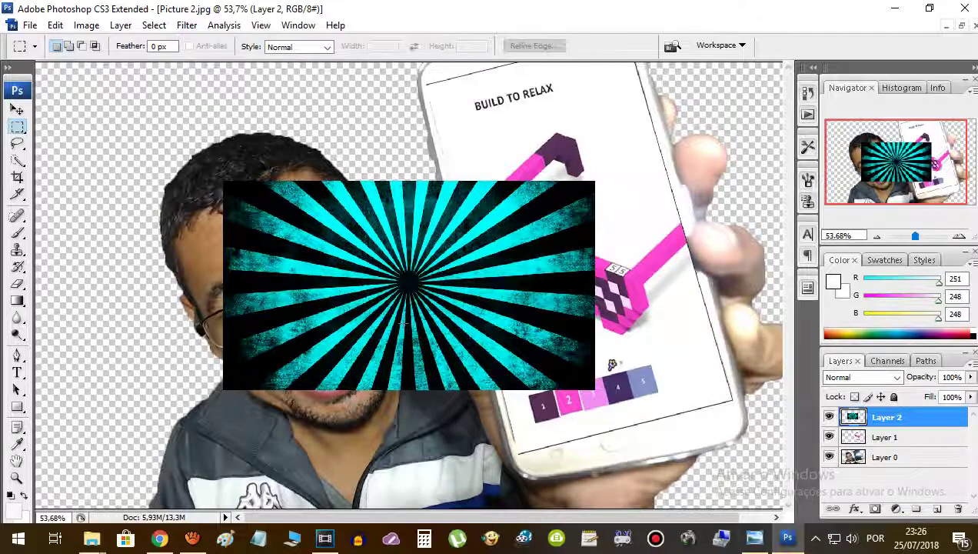
{"action": "key", "text": "ctrl+minus"}
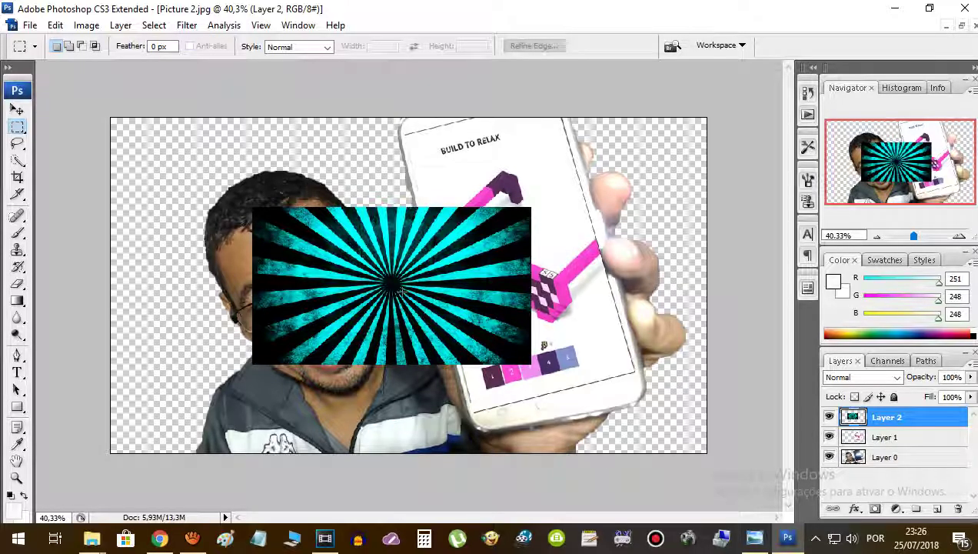
{"action": "key", "text": "ctrl+t"}
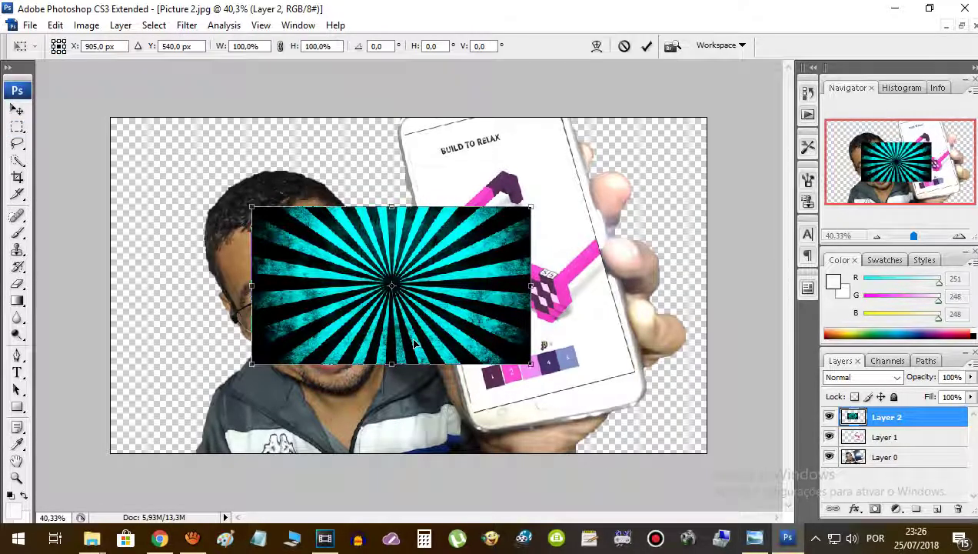
{"action": "left_click_drag", "start_coordinate": [252, 207], "coordinate": [110, 134]}
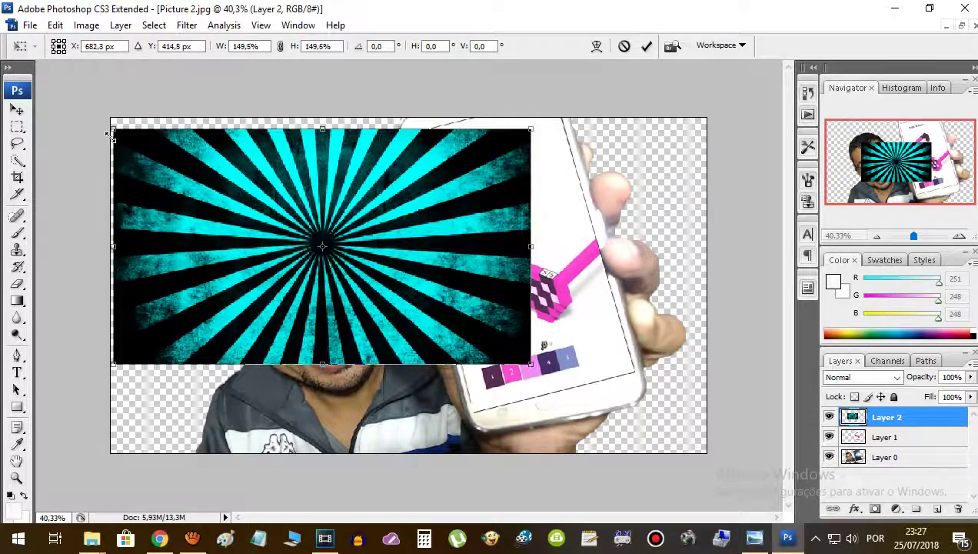
{"action": "left_click_drag", "start_coordinate": [529, 363], "coordinate": [701, 477]}
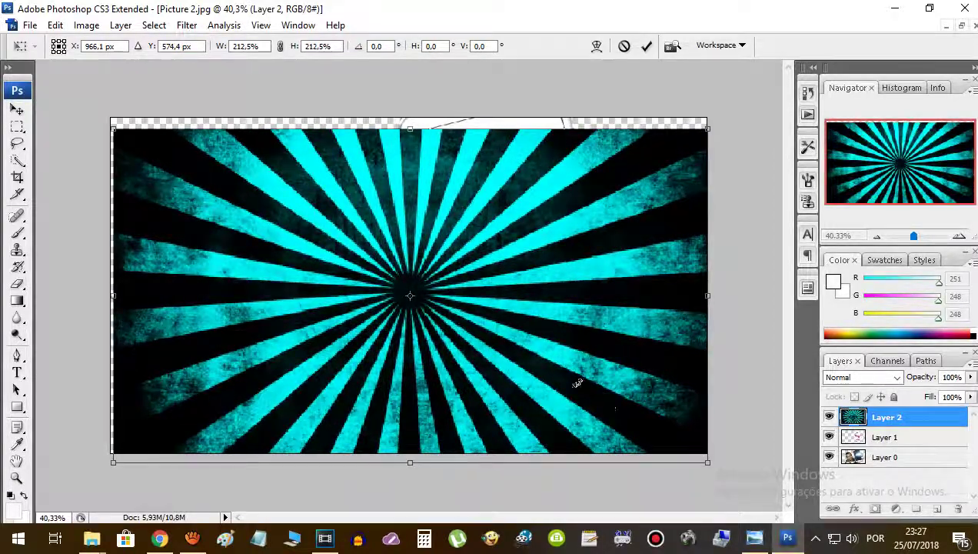
{"action": "left_click_drag", "start_coordinate": [547, 363], "coordinate": [541, 351]}
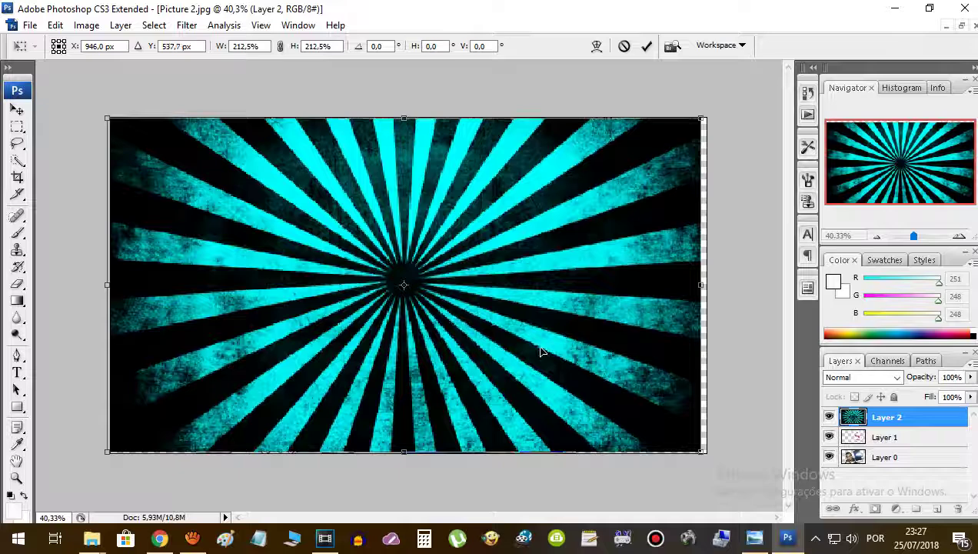
{"action": "left_click_drag", "start_coordinate": [700, 451], "coordinate": [708, 455]}
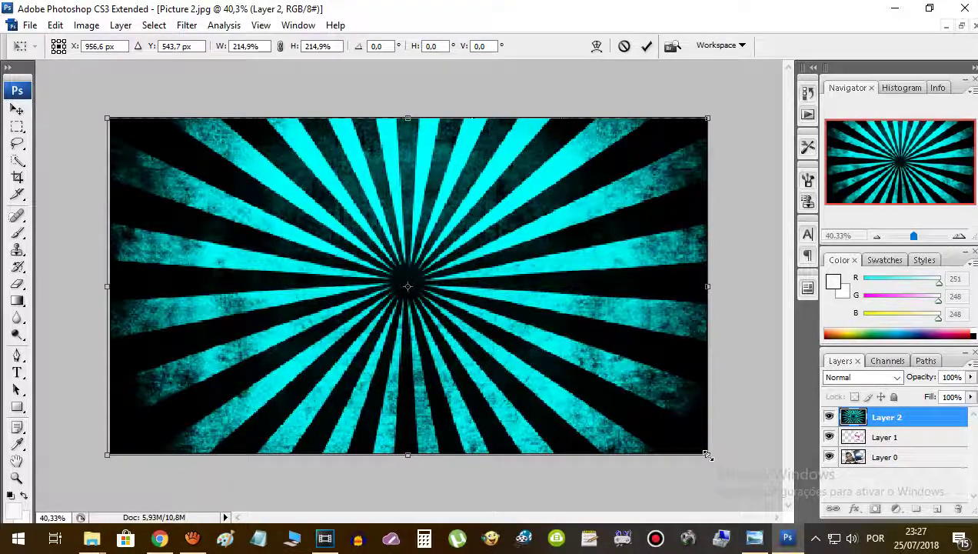
{"action": "key", "text": "Return"}
{"action": "key", "text": "m"}
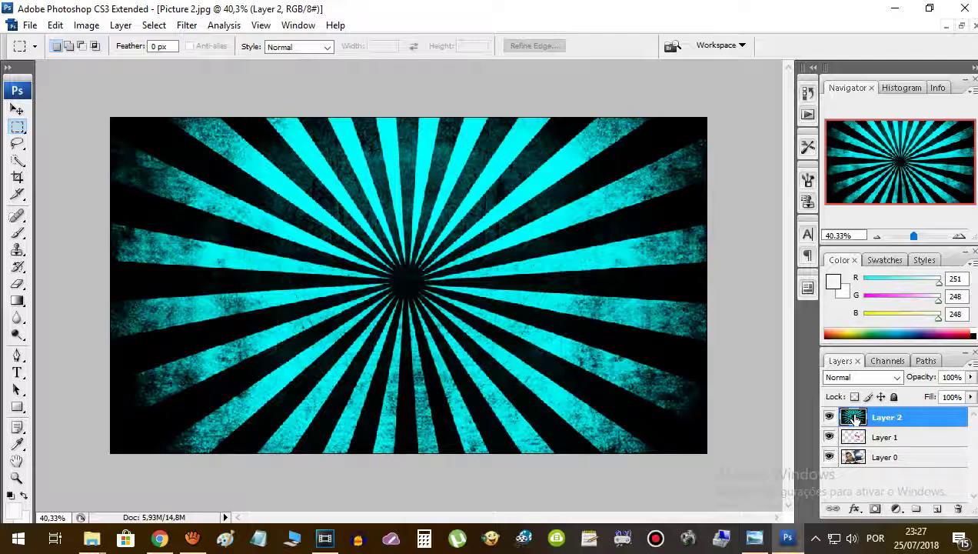
Move the starburst Layer 2 below Layer 0, then make Layer 0 active
{"action": "left_click_drag", "start_coordinate": [855, 418], "coordinate": [862, 461]}
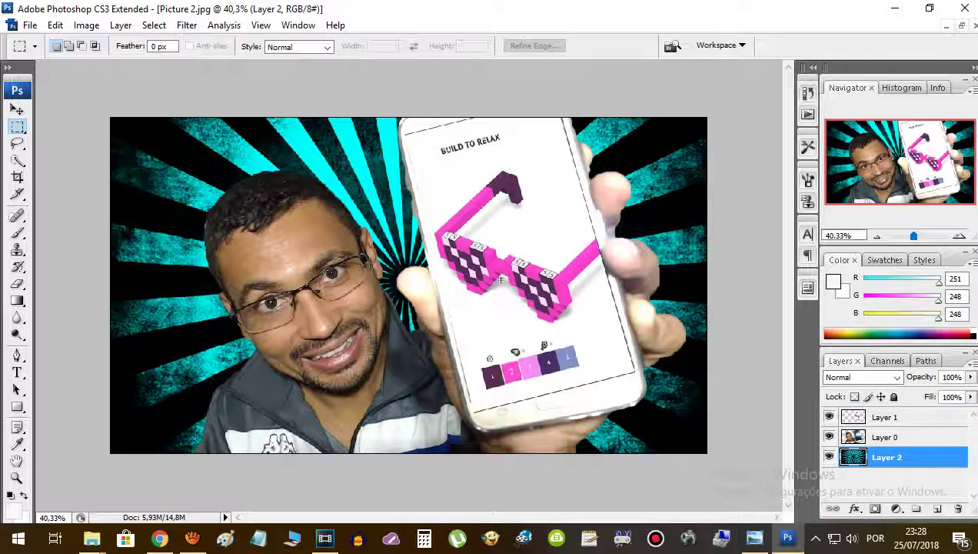
{"action": "left_click", "coordinate": [886, 438]}
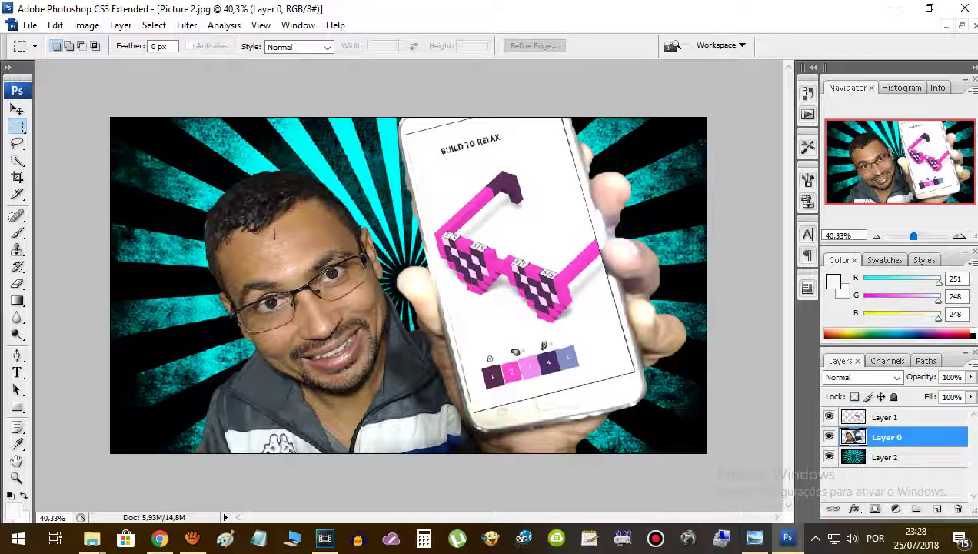
{"action": "left_click", "coordinate": [882, 457]}
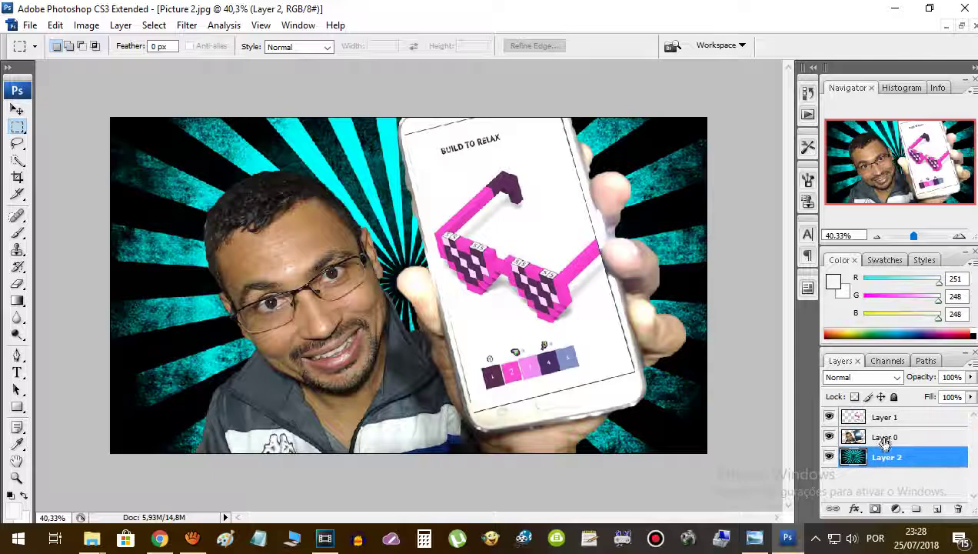
{"action": "left_click", "coordinate": [884, 438]}
{"action": "left_click", "coordinate": [886, 419]}
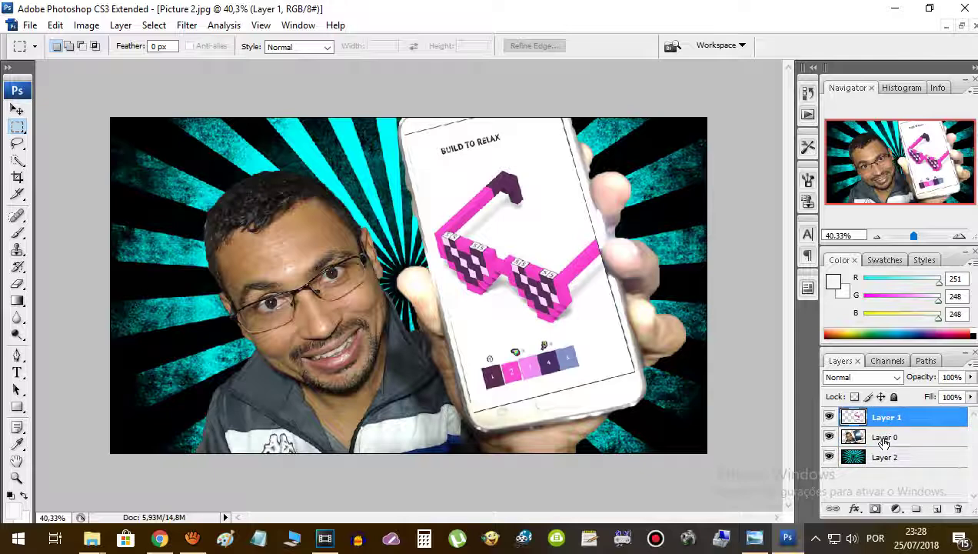
{"action": "left_click", "coordinate": [884, 442]}
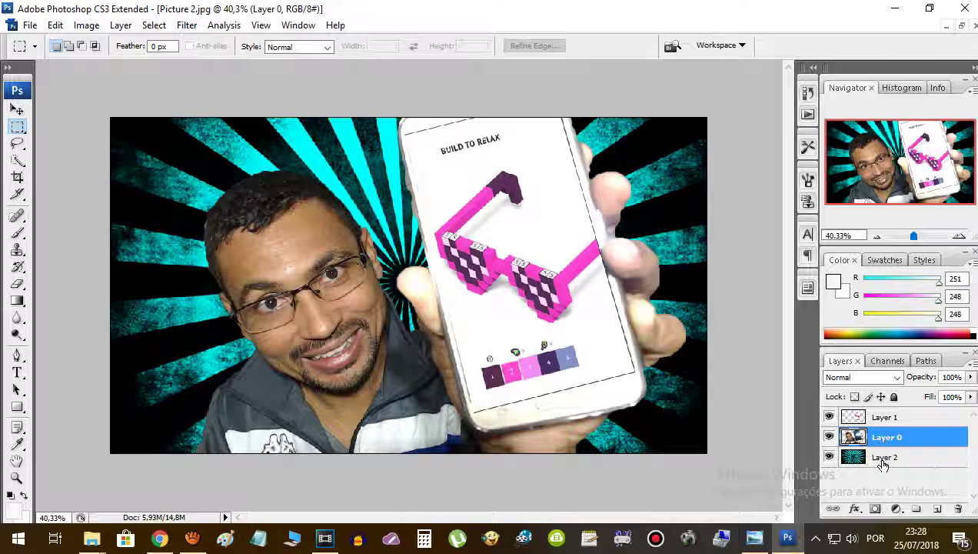
{"action": "left_click", "coordinate": [882, 462]}
{"action": "left_click", "coordinate": [887, 439]}
Add a white Stroke effect to the man's Layer 0
{"action": "right_click", "coordinate": [886, 438]}
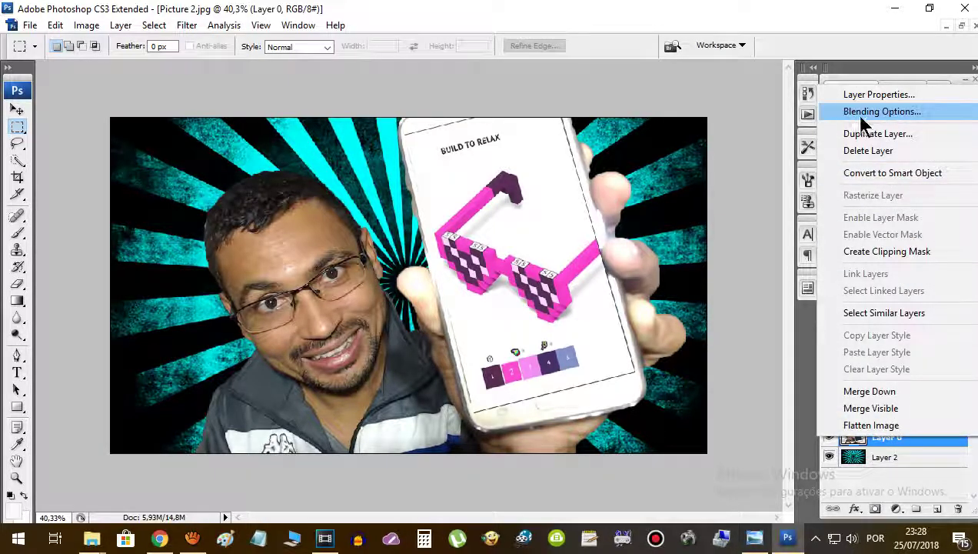
{"action": "left_click", "coordinate": [894, 112]}
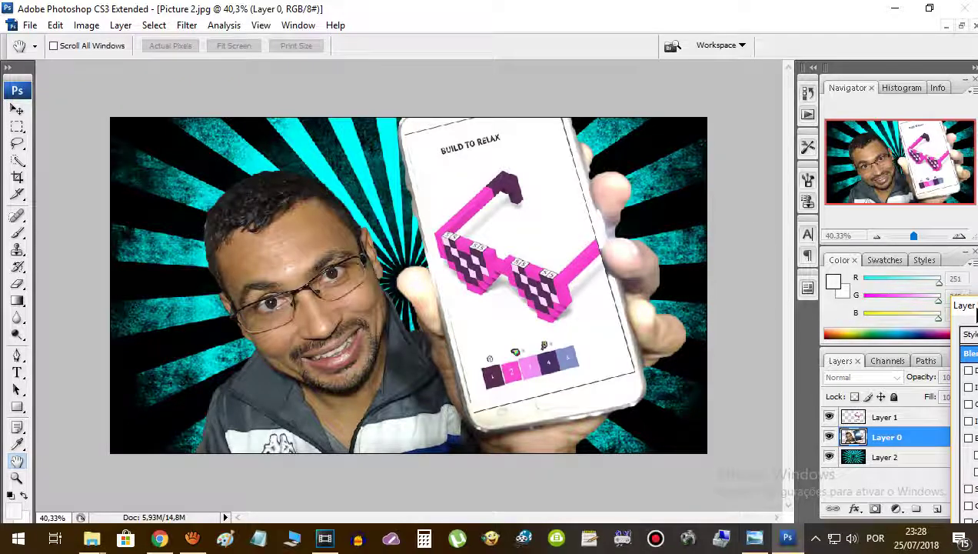
{"action": "mouse_move", "coordinate": [972, 311]}
{"action": "left_mouse_down"}
{"action": "mouse_move", "coordinate": [493, 97]}
{"action": "mouse_move", "coordinate": [524, 98]}
{"action": "mouse_move", "coordinate": [474, 100]}
{"action": "left_mouse_up"}
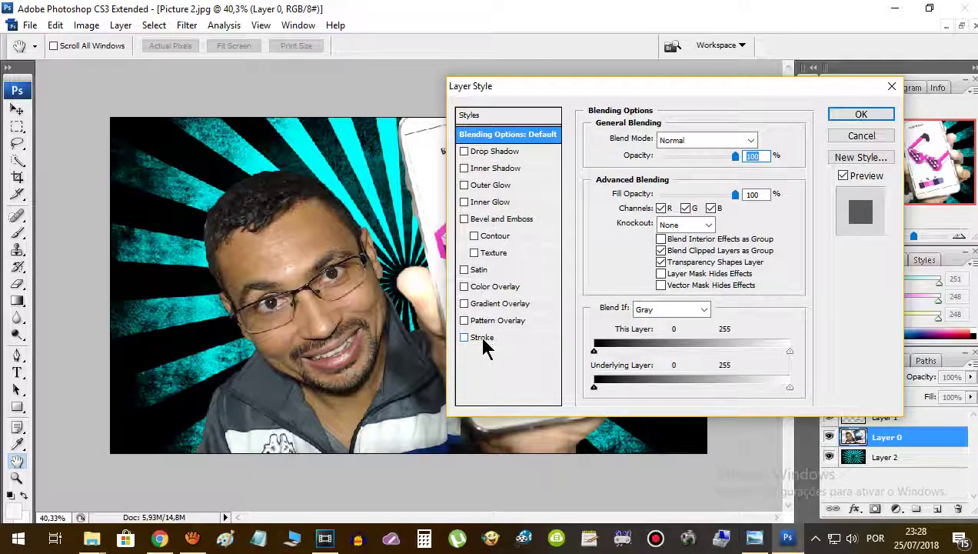
{"action": "left_click", "coordinate": [485, 339]}
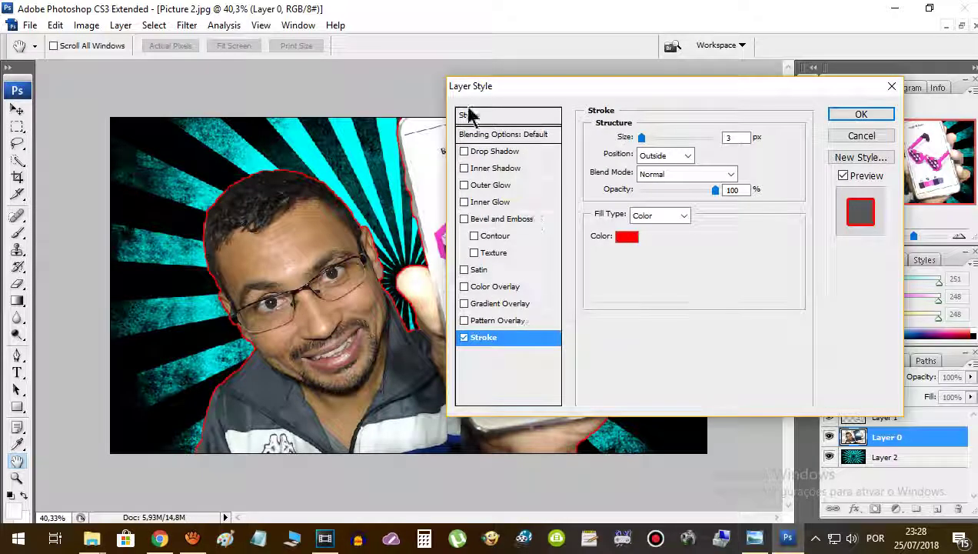
{"action": "mouse_move", "coordinate": [488, 88]}
{"action": "left_mouse_down"}
{"action": "mouse_move", "coordinate": [757, 127]}
{"action": "mouse_move", "coordinate": [536, 95]}
{"action": "left_mouse_up"}
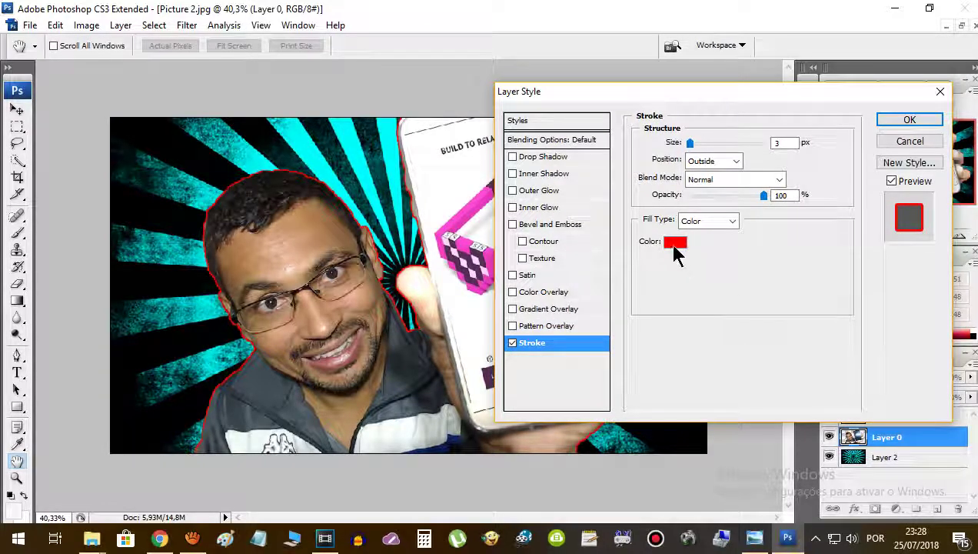
{"action": "left_click", "coordinate": [675, 243]}
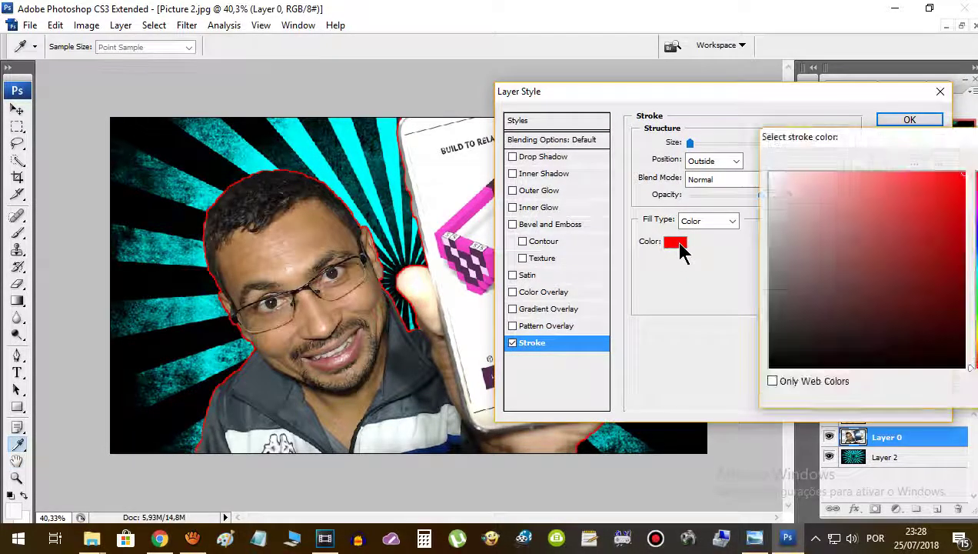
{"action": "left_click", "coordinate": [768, 175]}
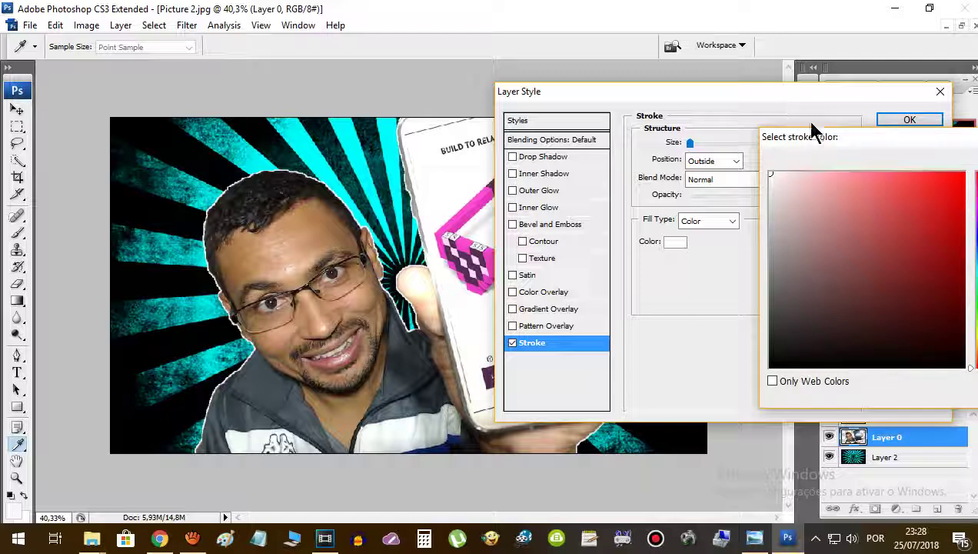
{"action": "left_click_drag", "start_coordinate": [792, 146], "coordinate": [528, 132]}
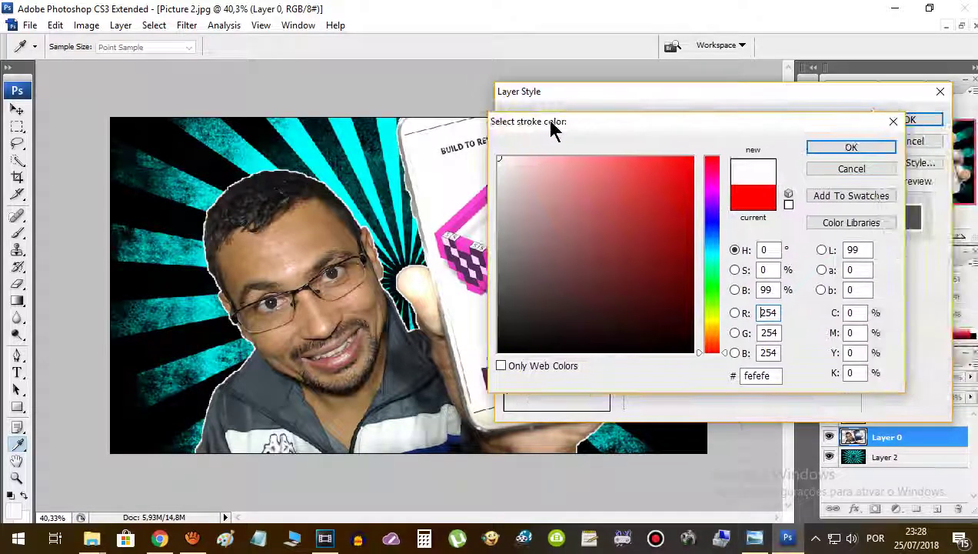
{"action": "left_click", "coordinate": [854, 151]}
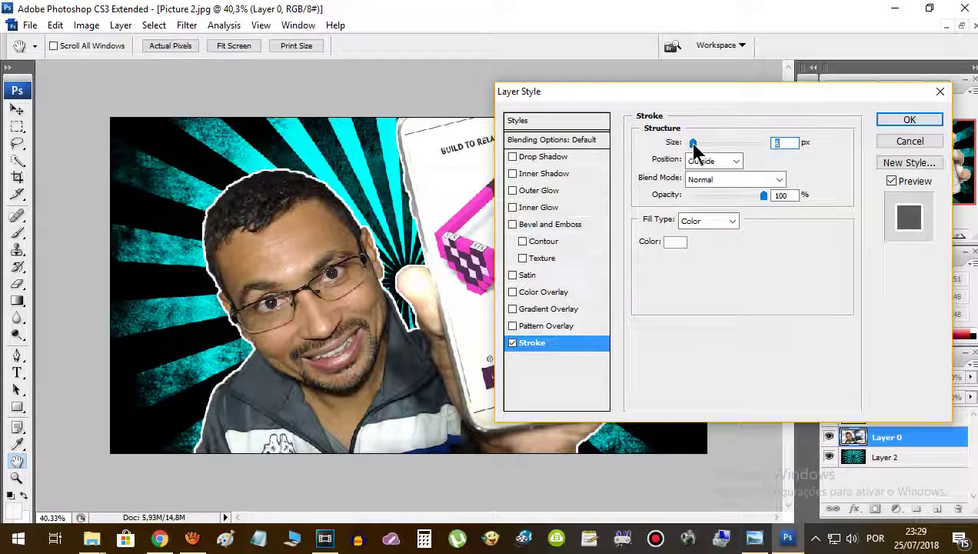
Set the white stroke size to 16 px and apply it
{"action": "mouse_move", "coordinate": [690, 143]}
{"action": "left_mouse_down"}
{"action": "mouse_move", "coordinate": [788, 144]}
{"action": "mouse_move", "coordinate": [687, 160]}
{"action": "mouse_move", "coordinate": [701, 163]}
{"action": "left_mouse_up"}
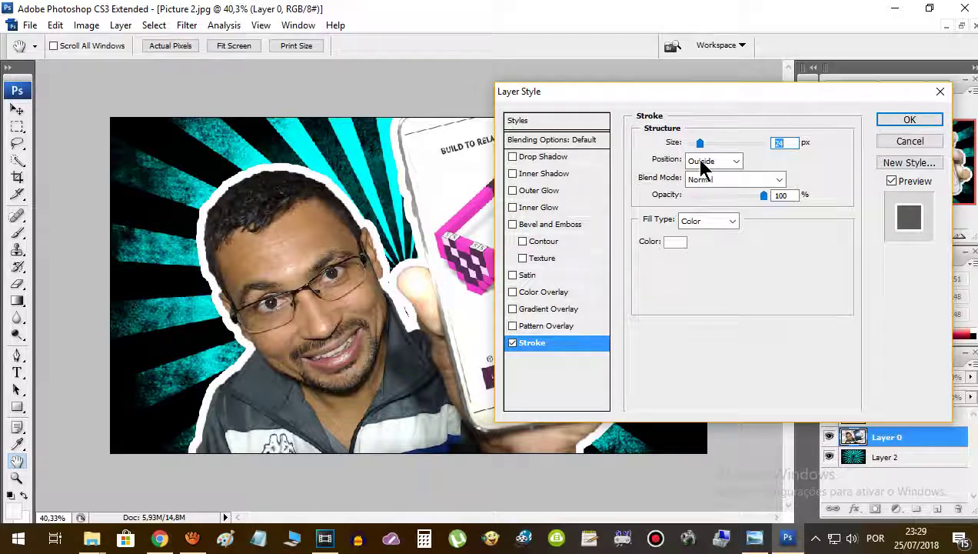
{"action": "left_click_drag", "start_coordinate": [702, 164], "coordinate": [699, 165]}
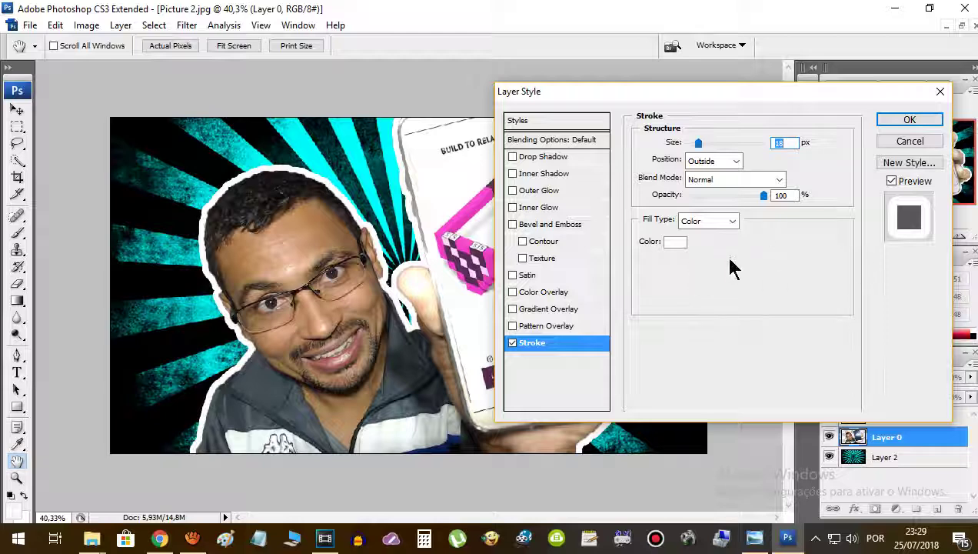
{"action": "left_click_drag", "start_coordinate": [620, 96], "coordinate": [498, 93]}
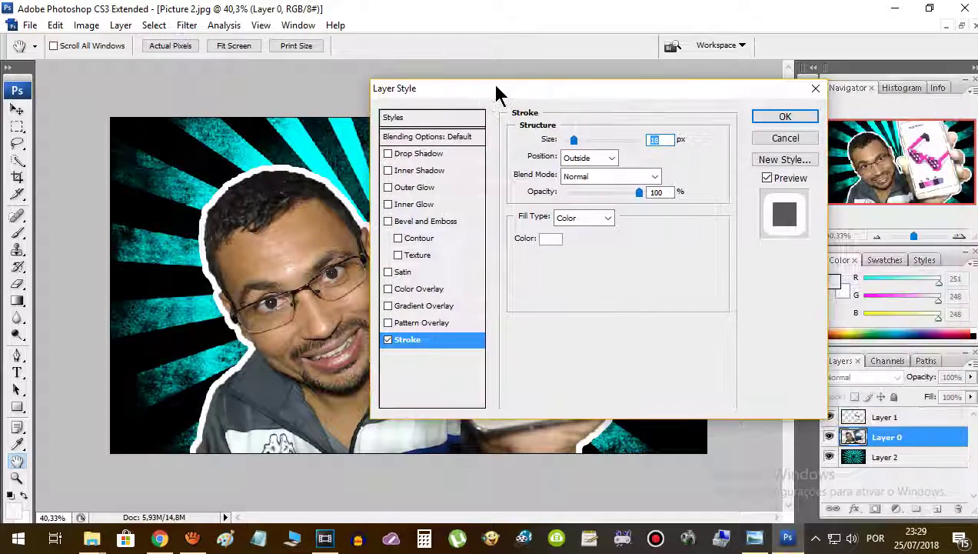
{"action": "left_click", "coordinate": [784, 117]}
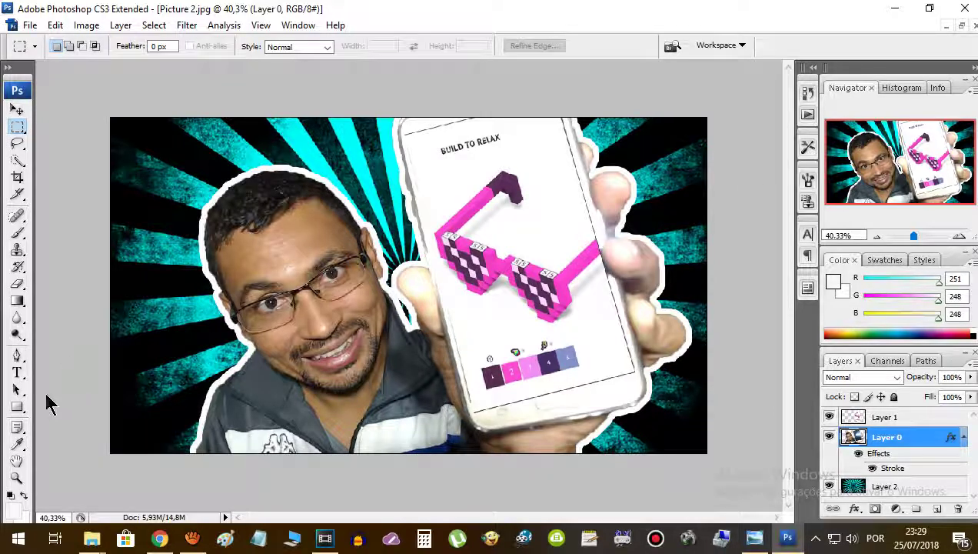
{"action": "left_click", "coordinate": [17, 374]}
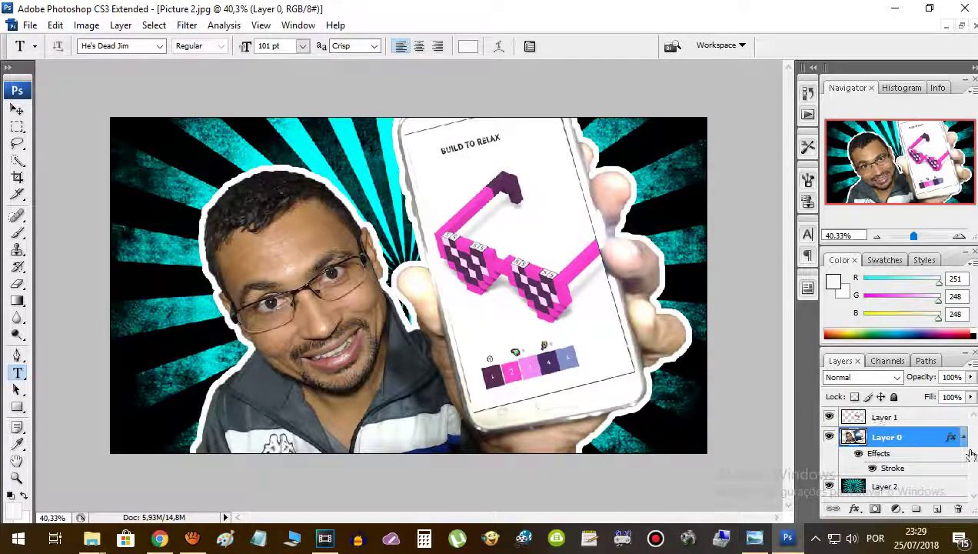
Type 'PIXEL BUILDER' at the lower left of the canvas
{"action": "left_click", "coordinate": [154, 389]}
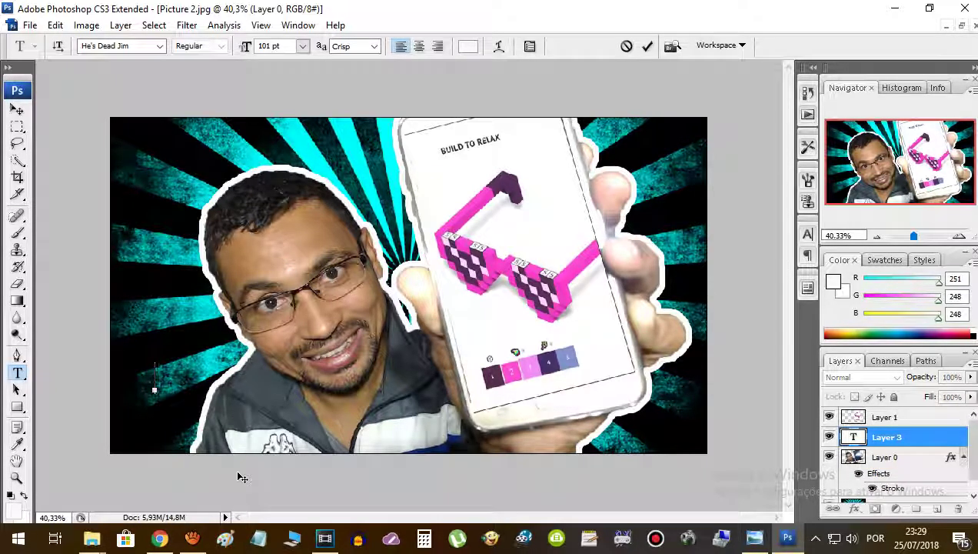
{"action": "type", "text": "PI"}
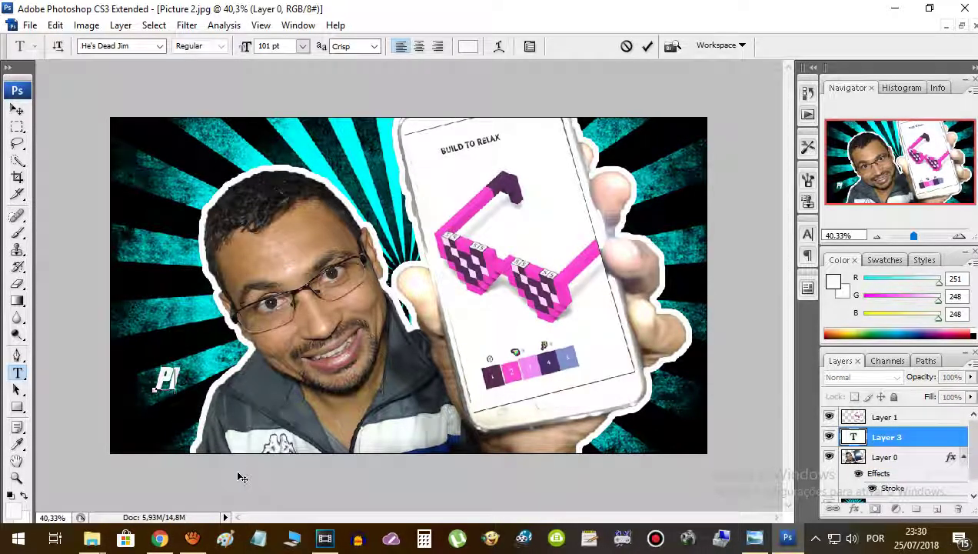
{"action": "type", "text": "XEL"}
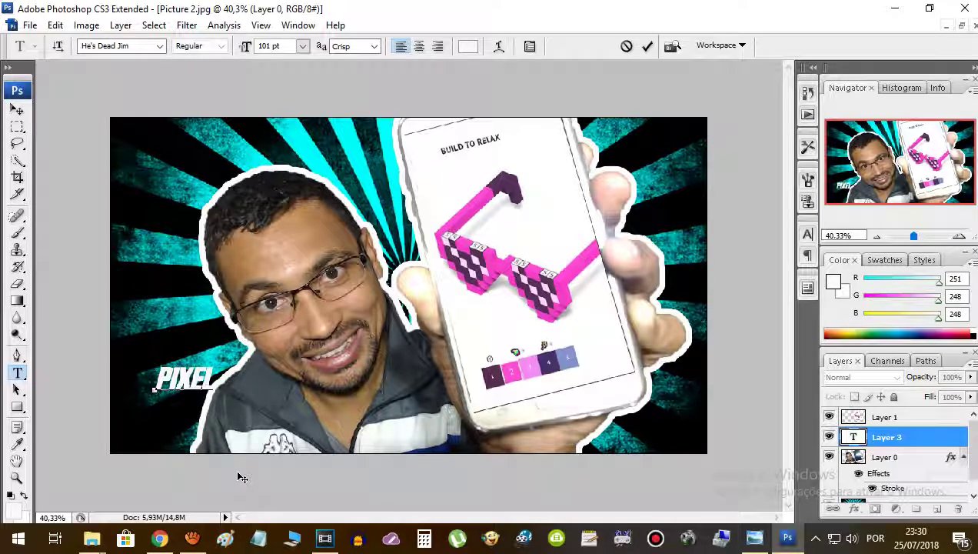
{"action": "type", "text": " BUIL"}
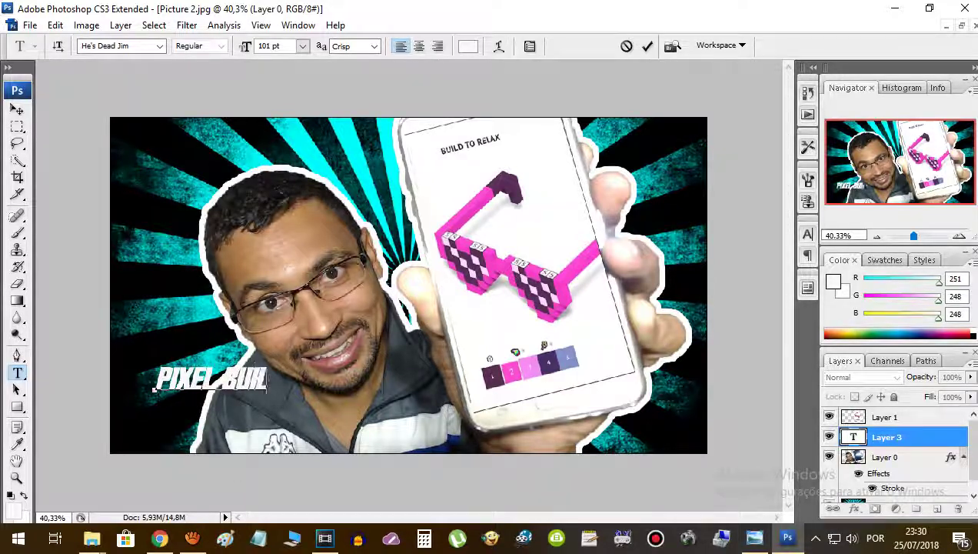
{"action": "type", "text": "DER"}
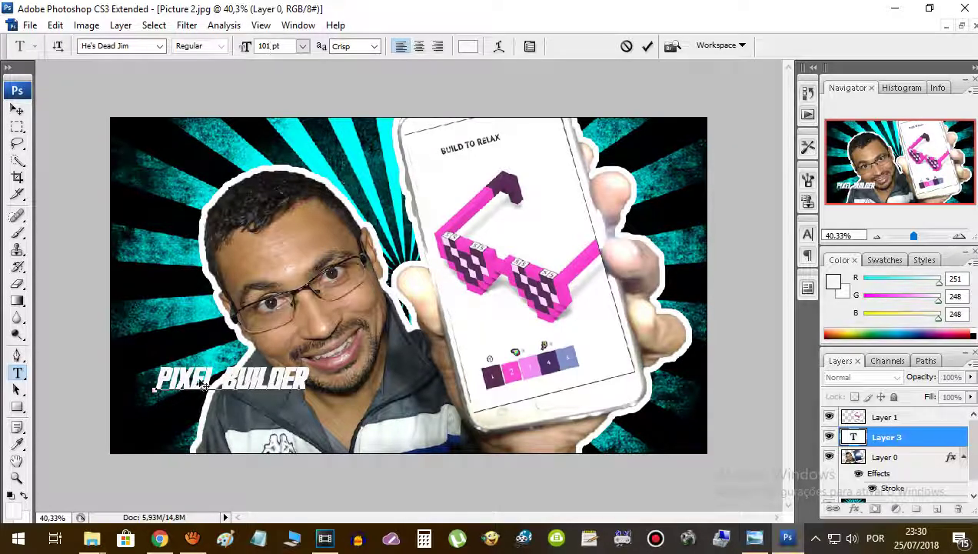
Raise the title to 216 pt and drag it to the top, behind the phone
{"action": "key", "text": "ctrl+a"}
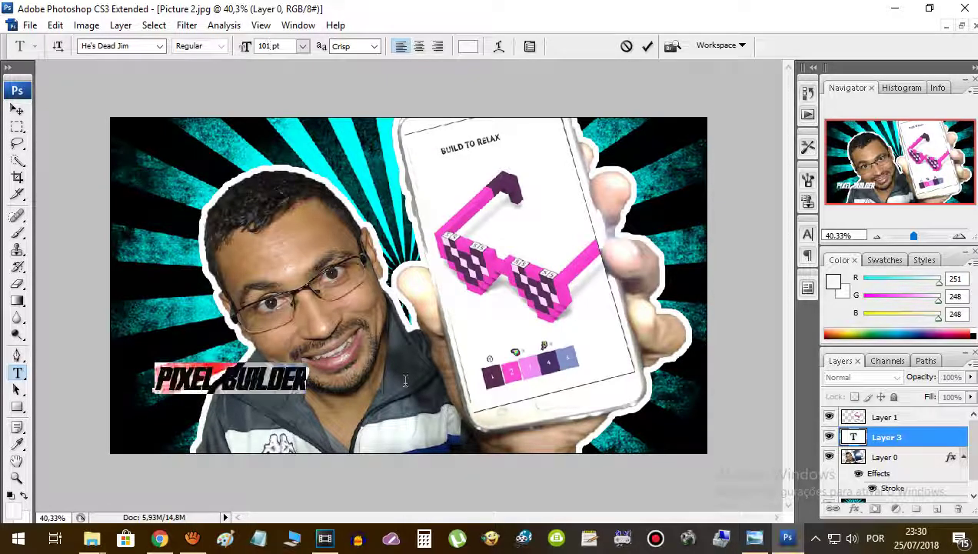
{"action": "left_click", "coordinate": [284, 46]}
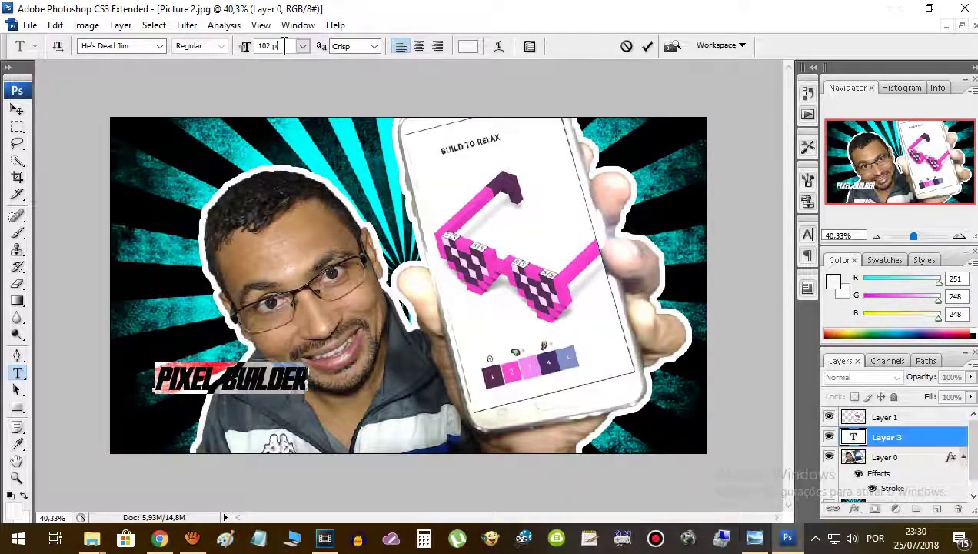
{"action": "key", "text": "Up"}
{"action": "key", "text": "Up"}
{"action": "key", "text": "Up"}
{"action": "key", "text": "Up"}
{"action": "key", "text": "Up"}
{"action": "key", "text": "Up"}
{"action": "key", "text": "Up"}
{"action": "key", "text": "Up"}
{"action": "key", "text": "Up"}
{"action": "key", "text": "Up"}
{"action": "key", "text": "Up"}
{"action": "key", "text": "Up"}
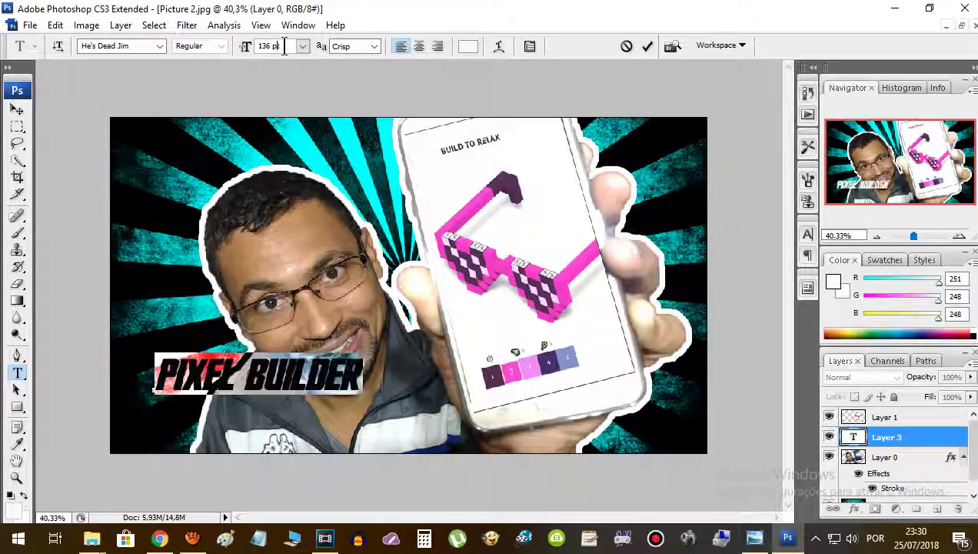
{"action": "key", "text": "Up"}
{"action": "key", "text": "Up"}
{"action": "key", "text": "Up"}
{"action": "key", "text": "Up"}
{"action": "key", "text": "Up"}
{"action": "key", "text": "Up"}
{"action": "key", "text": "Up"}
{"action": "key", "text": "Up"}
{"action": "key", "text": "Up"}
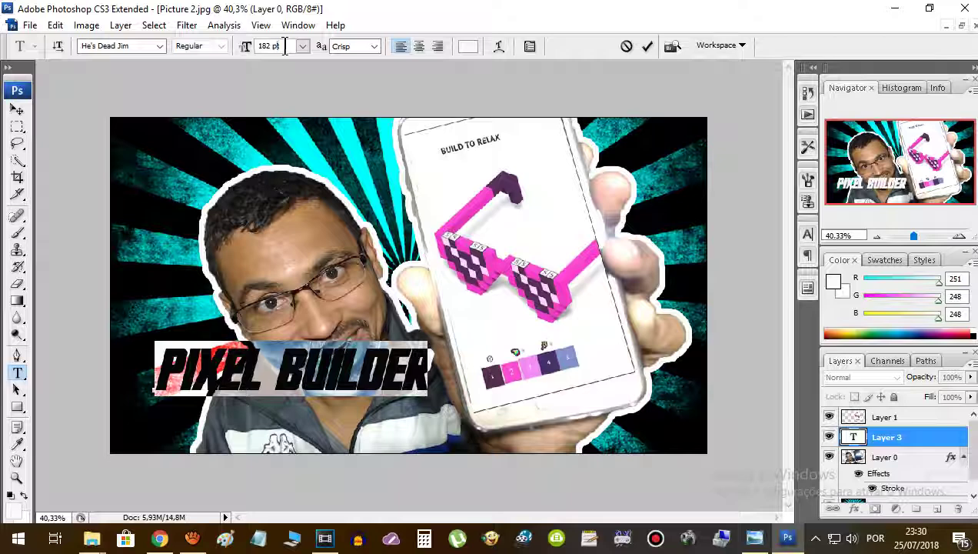
{"action": "key", "text": "Up"}
{"action": "key", "text": "Up"}
{"action": "key", "text": "Up"}
{"action": "key", "text": "Up"}
{"action": "key", "text": "Up"}
{"action": "key", "text": "Up"}
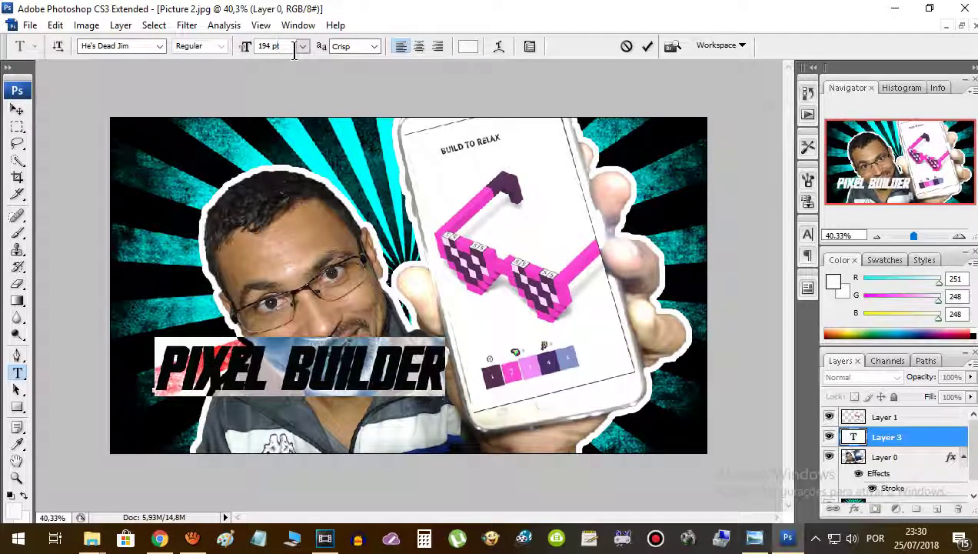
{"action": "key", "text": "Up"}
{"action": "key", "text": "Up"}
{"action": "key", "text": "Up"}
{"action": "key", "text": "Up"}
{"action": "key", "text": "Up"}
{"action": "key", "text": "Up"}
{"action": "key", "text": "Up"}
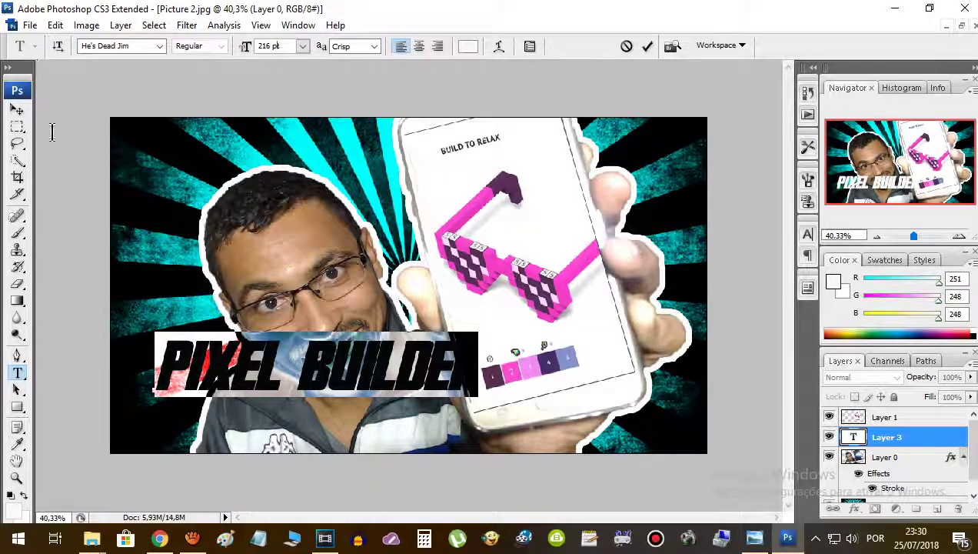
{"action": "left_click", "coordinate": [289, 366]}
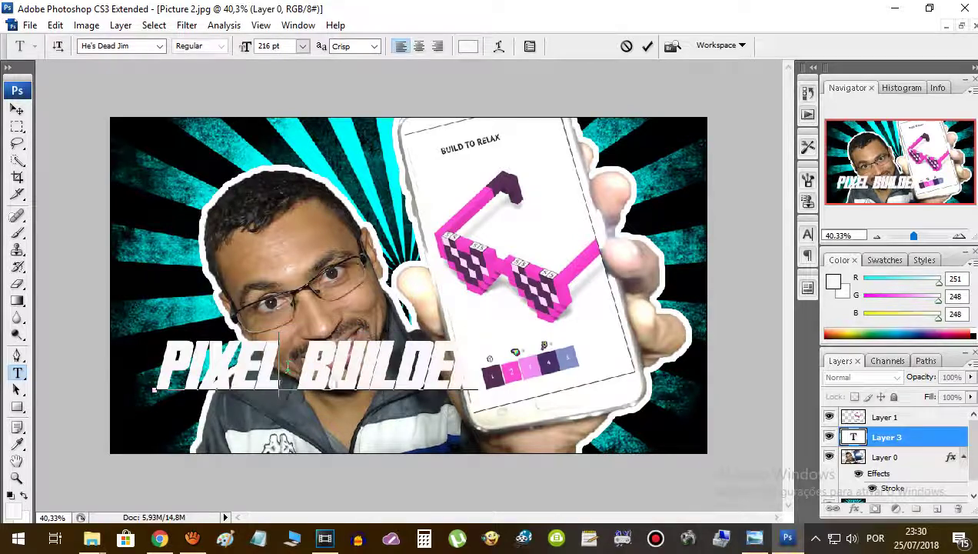
{"action": "left_click", "coordinate": [17, 112]}
{"action": "mouse_move", "coordinate": [258, 367]}
{"action": "left_mouse_down"}
{"action": "mouse_move", "coordinate": [377, 236]}
{"action": "mouse_move", "coordinate": [364, 151]}
{"action": "mouse_move", "coordinate": [497, 373]}
{"action": "mouse_move", "coordinate": [653, 437]}
{"action": "mouse_move", "coordinate": [677, 242]}
{"action": "mouse_move", "coordinate": [453, 184]}
{"action": "mouse_move", "coordinate": [387, 182]}
{"action": "mouse_move", "coordinate": [476, 163]}
{"action": "mouse_move", "coordinate": [465, 163]}
{"action": "left_mouse_up"}
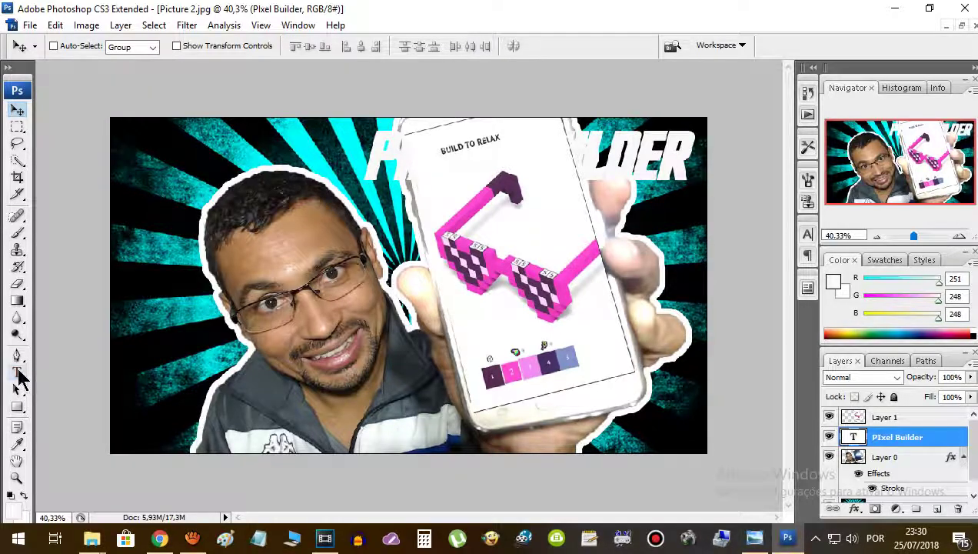
Increase the PIXEL BUILDER title to 237 pt and nudge it slightly left
{"action": "left_click", "coordinate": [19, 374]}
{"action": "double_click", "coordinate": [406, 157]}
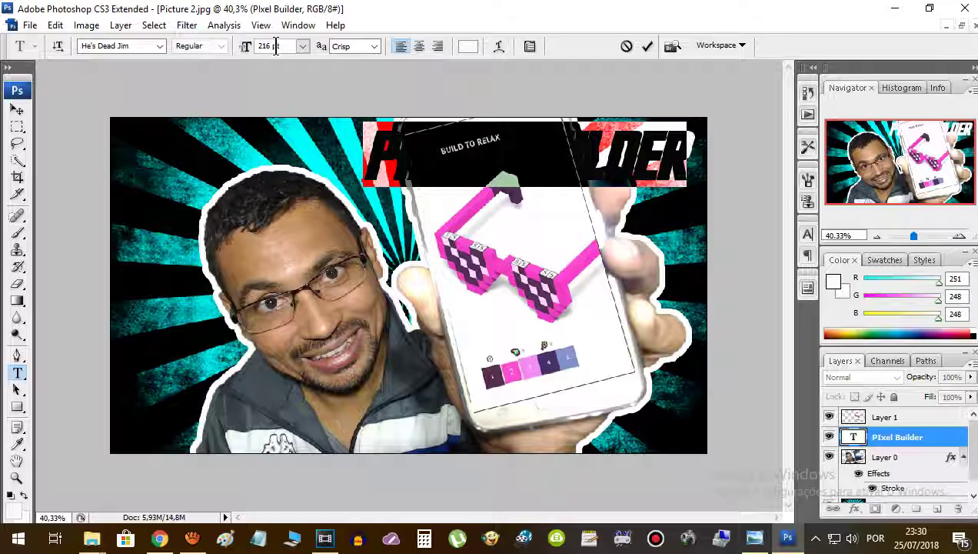
{"action": "key", "text": "Up"}
{"action": "key", "text": "Up"}
{"action": "key", "text": "Up"}
{"action": "key", "text": "Up"}
{"action": "key", "text": "Up"}
{"action": "key", "text": "Up"}
{"action": "key", "text": "Up"}
{"action": "key", "text": "Up"}
{"action": "key", "text": "Up"}
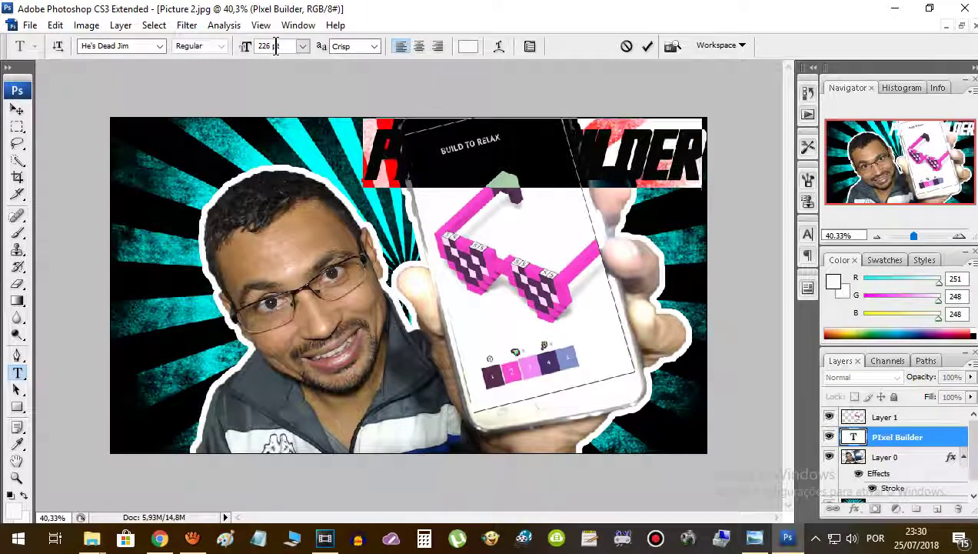
{"action": "key", "text": "Up"}
{"action": "key", "text": "Up"}
{"action": "key", "text": "Up"}
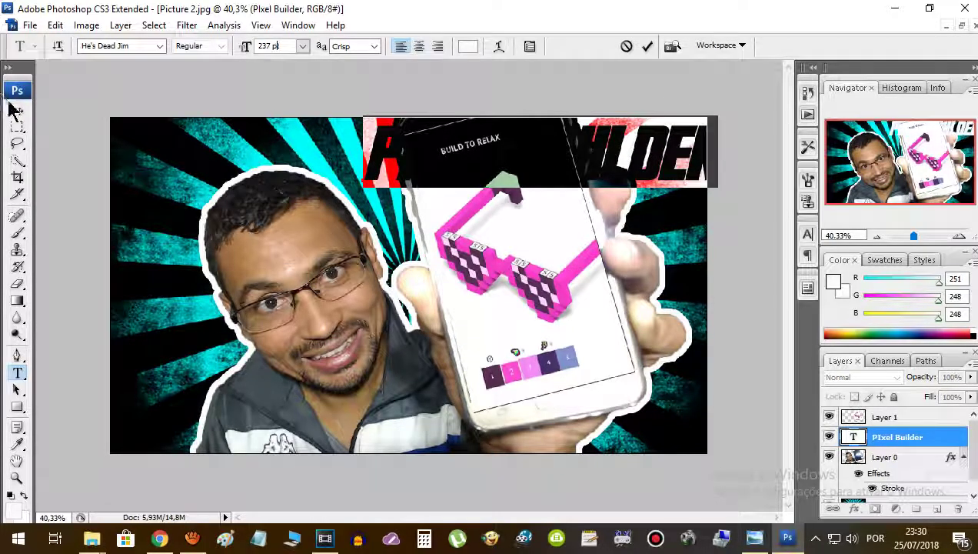
{"action": "left_click", "coordinate": [17, 112]}
{"action": "left_click_drag", "start_coordinate": [627, 157], "coordinate": [600, 157]}
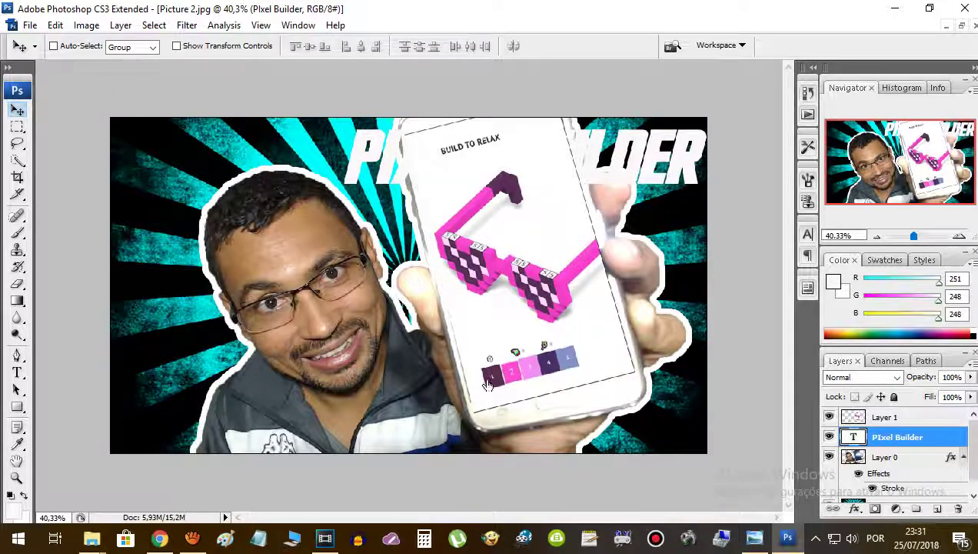
{"action": "double_click", "coordinate": [884, 417]}
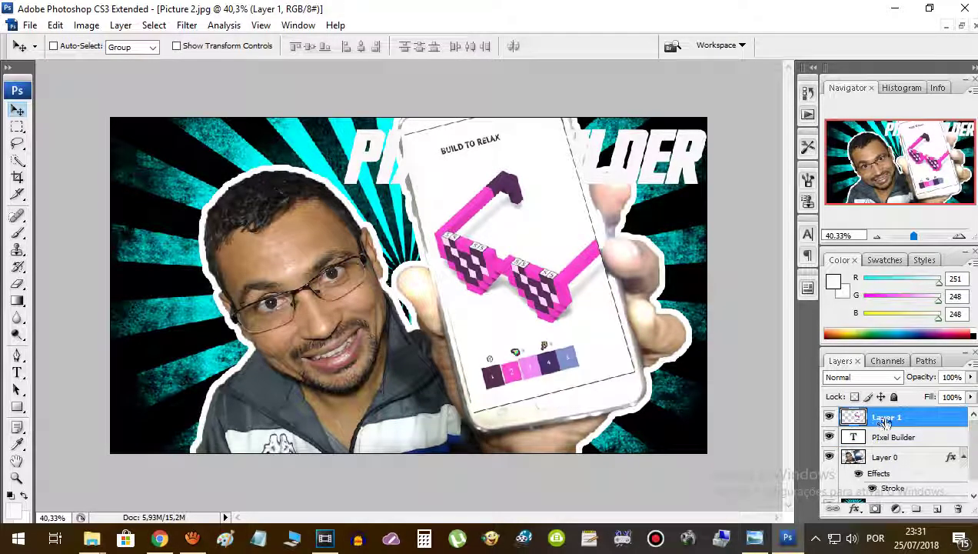
{"action": "right_click", "coordinate": [886, 421]}
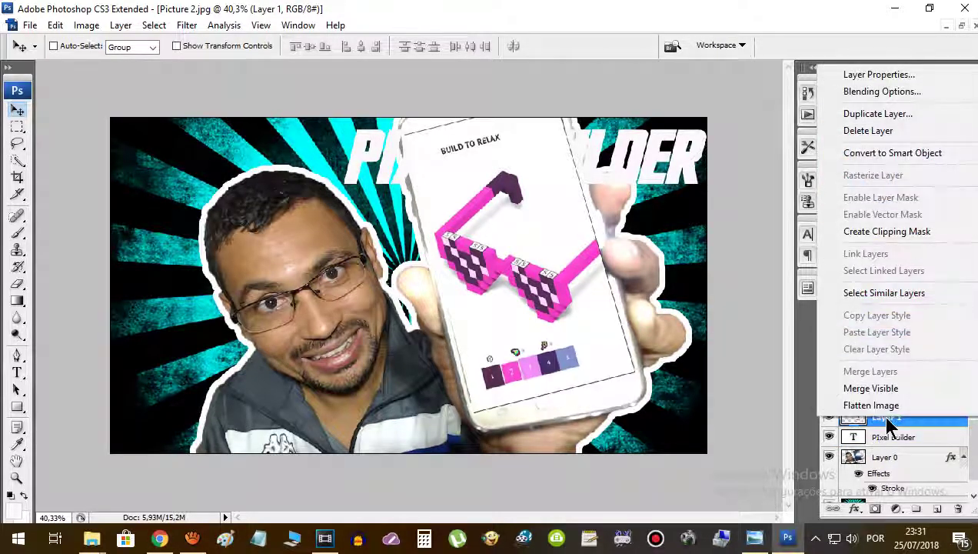
{"action": "left_click", "coordinate": [915, 93]}
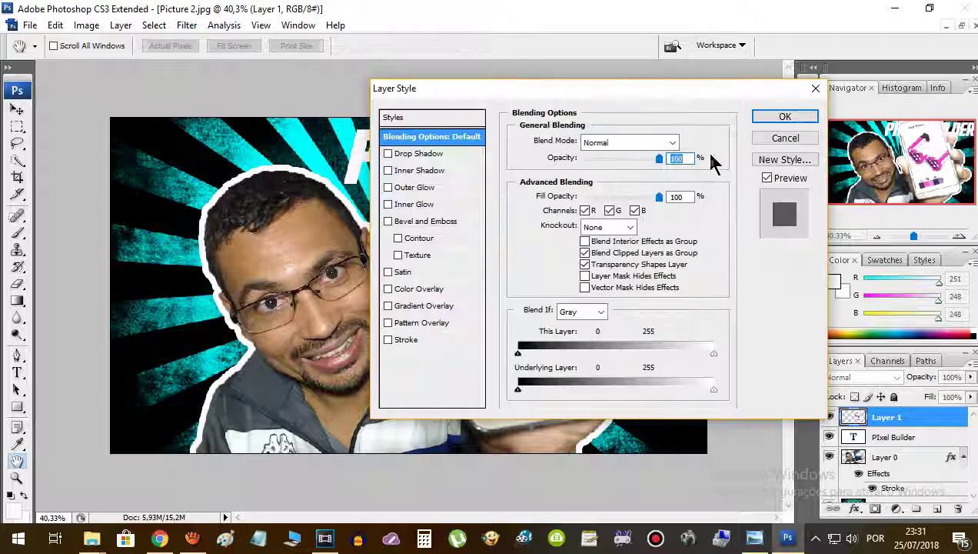
{"action": "left_click_drag", "start_coordinate": [544, 94], "coordinate": [753, 44]}
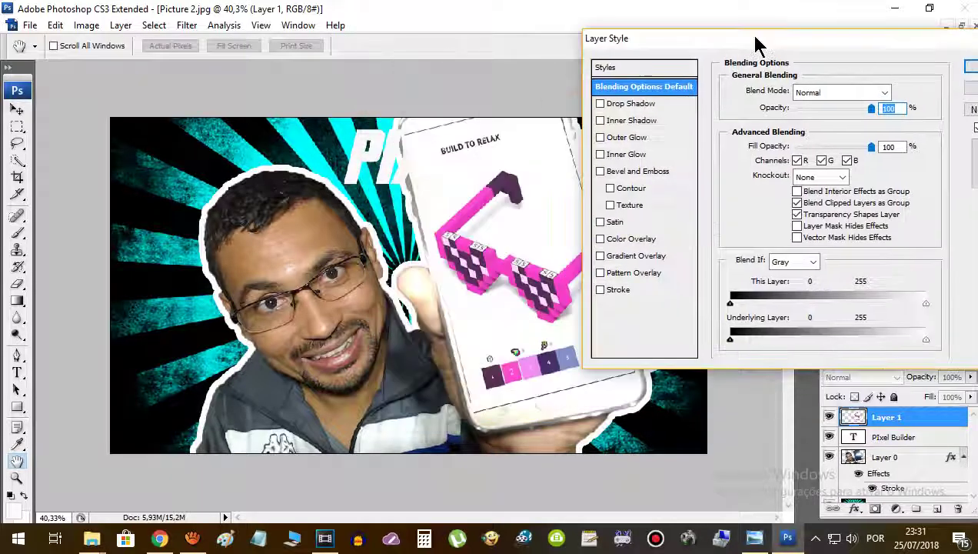
{"action": "left_click", "coordinate": [608, 293]}
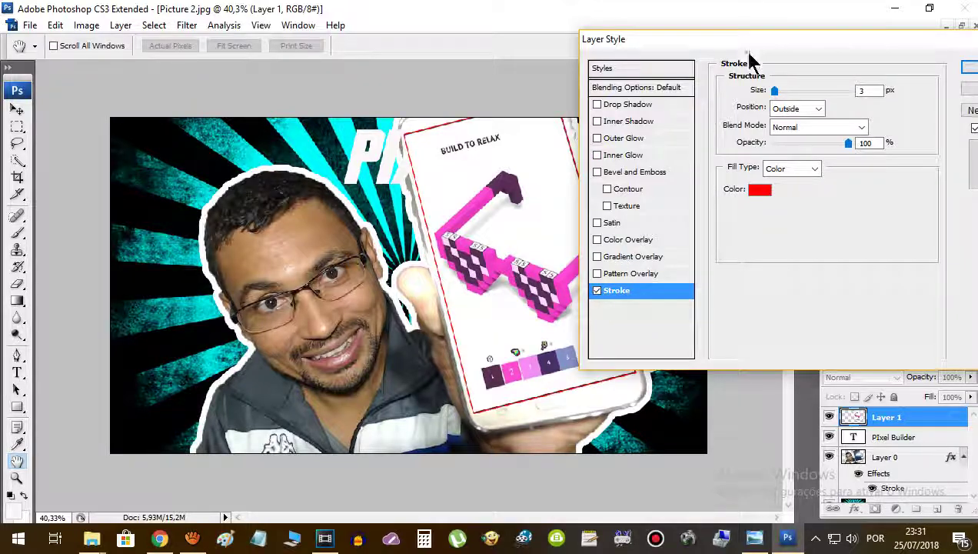
{"action": "left_click_drag", "start_coordinate": [745, 43], "coordinate": [651, 43]}
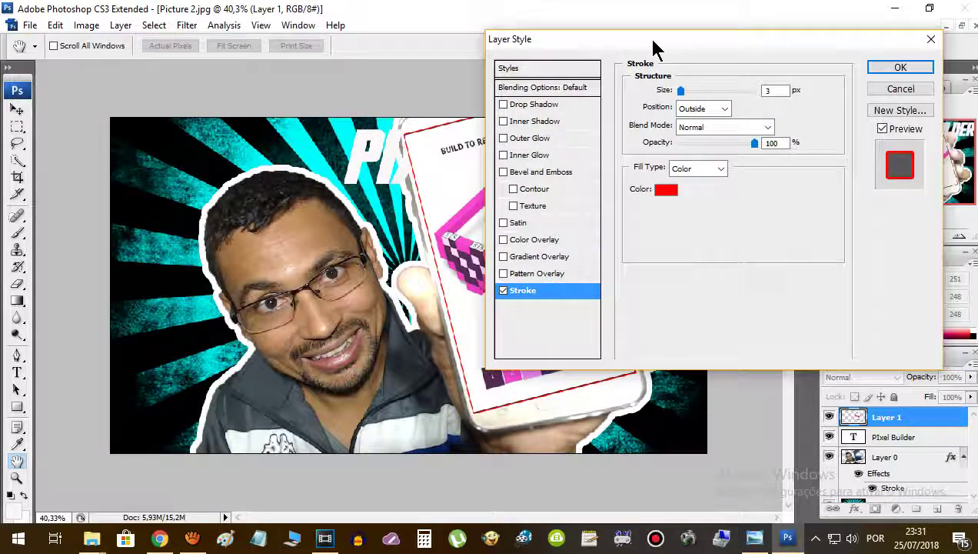
{"action": "left_click", "coordinate": [502, 292]}
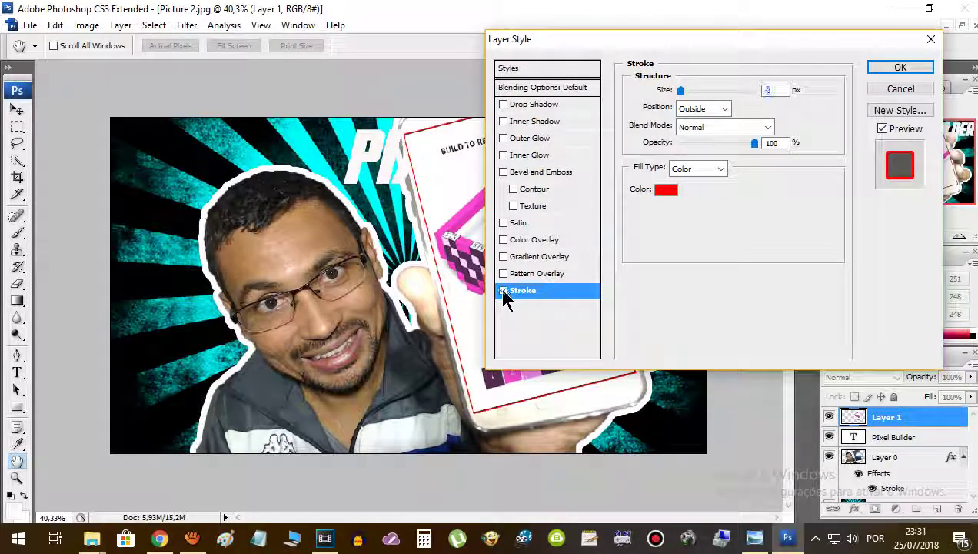
{"action": "left_click", "coordinate": [900, 89]}
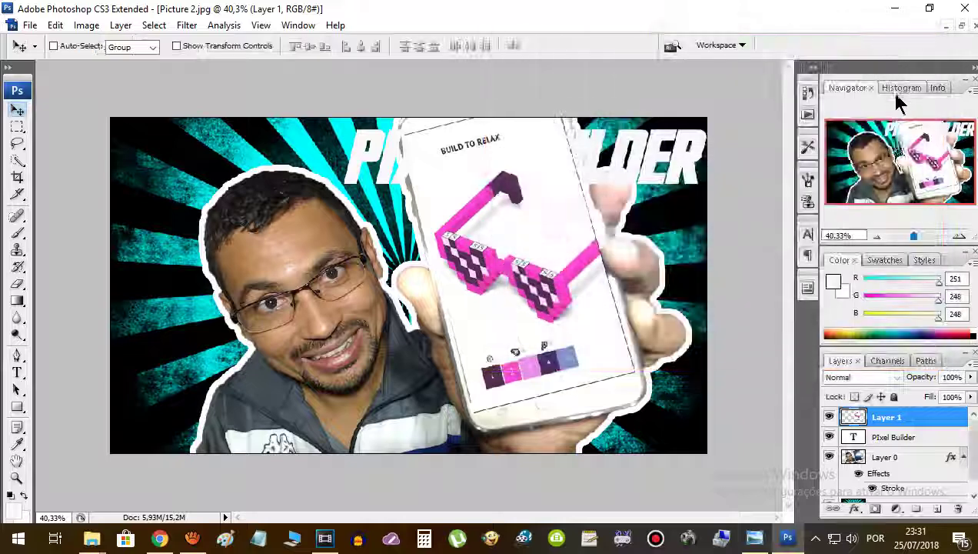
Add a black Stroke of about 24 px to the PIXEL BUILDER text layer
{"action": "left_click", "coordinate": [888, 438]}
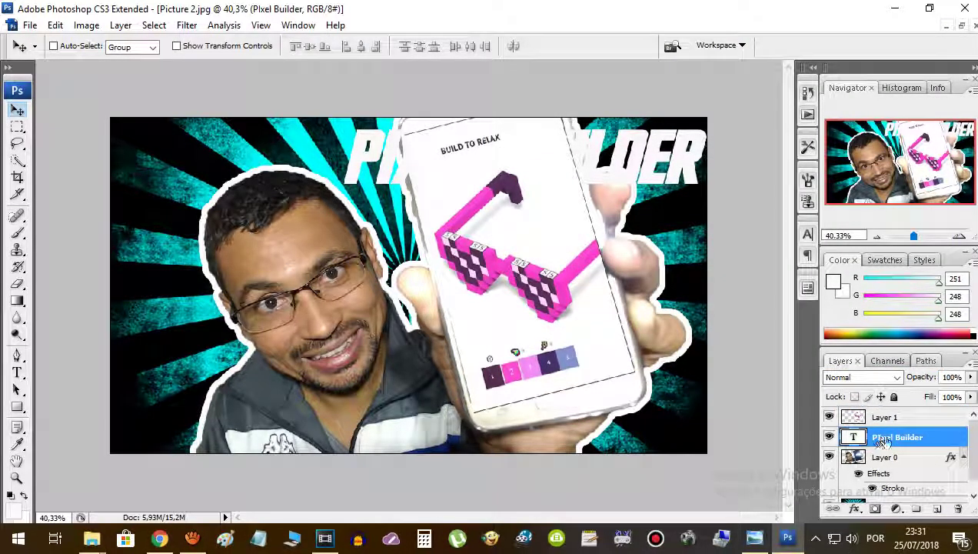
{"action": "right_click", "coordinate": [888, 439]}
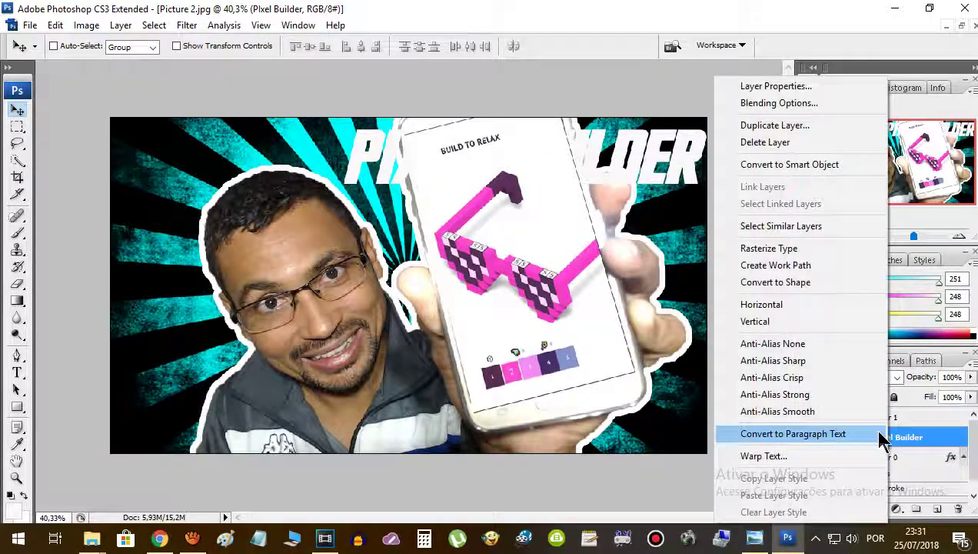
{"action": "left_click", "coordinate": [802, 102]}
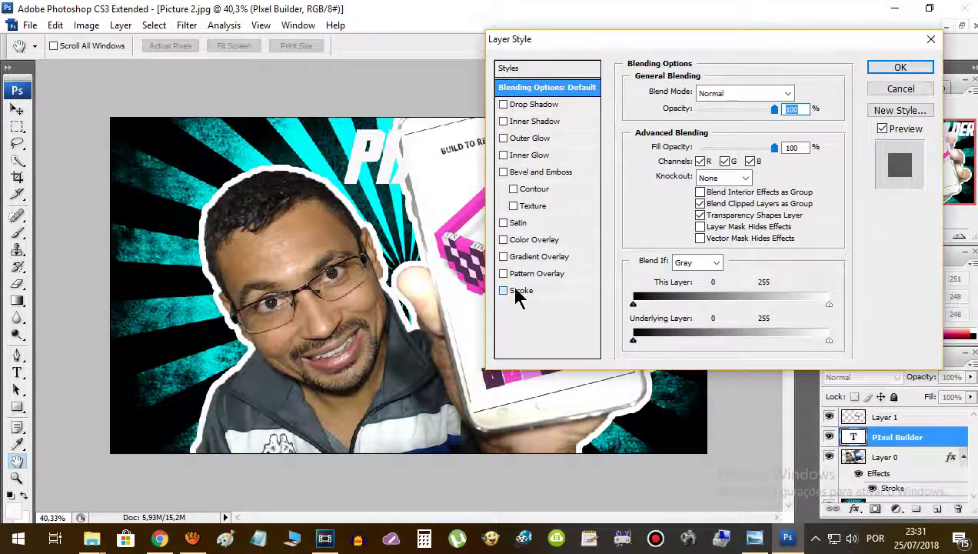
{"action": "left_click", "coordinate": [519, 290]}
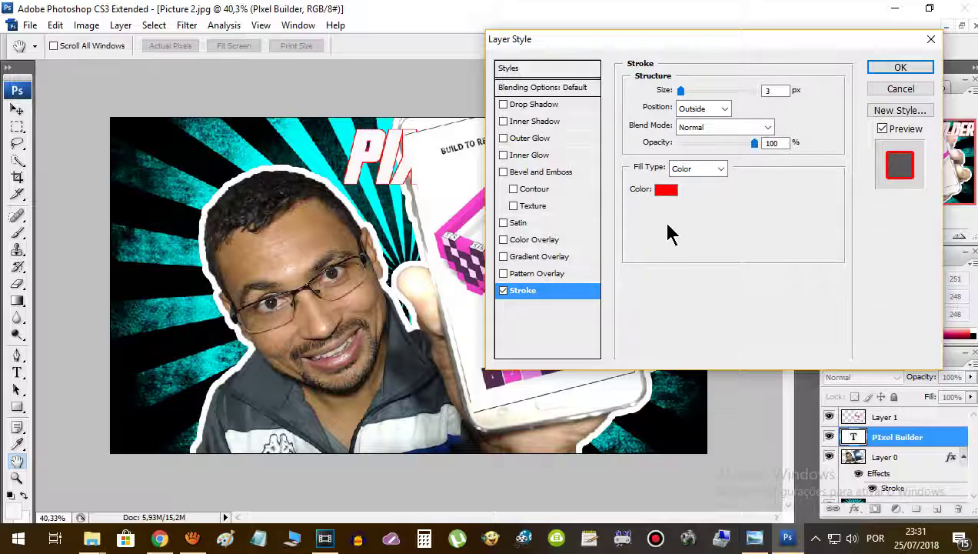
{"action": "left_click", "coordinate": [666, 189]}
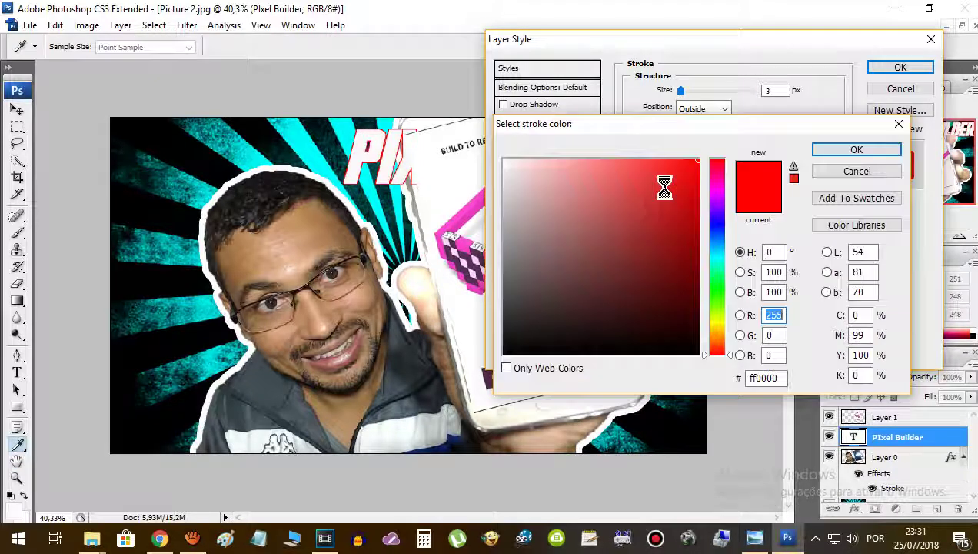
{"action": "left_click", "coordinate": [680, 355]}
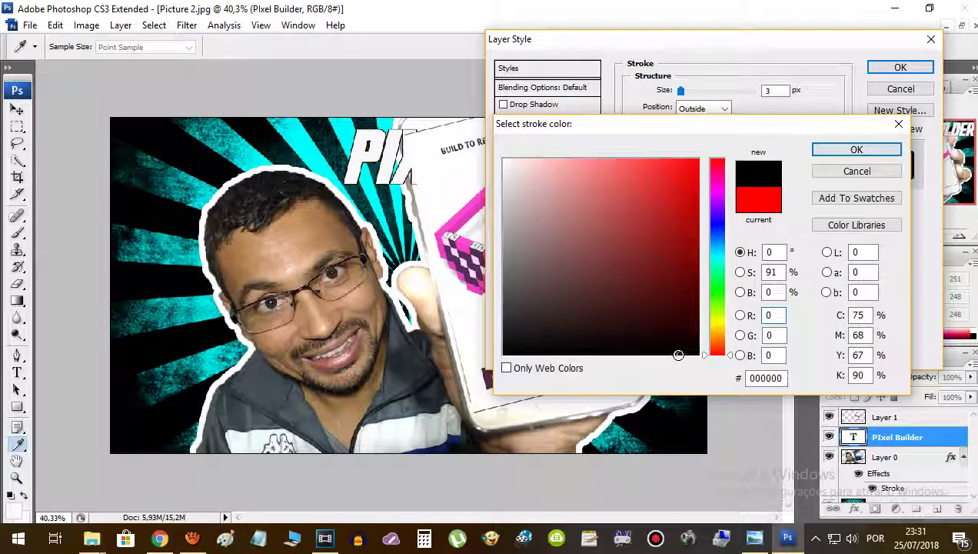
{"action": "left_click", "coordinate": [853, 149]}
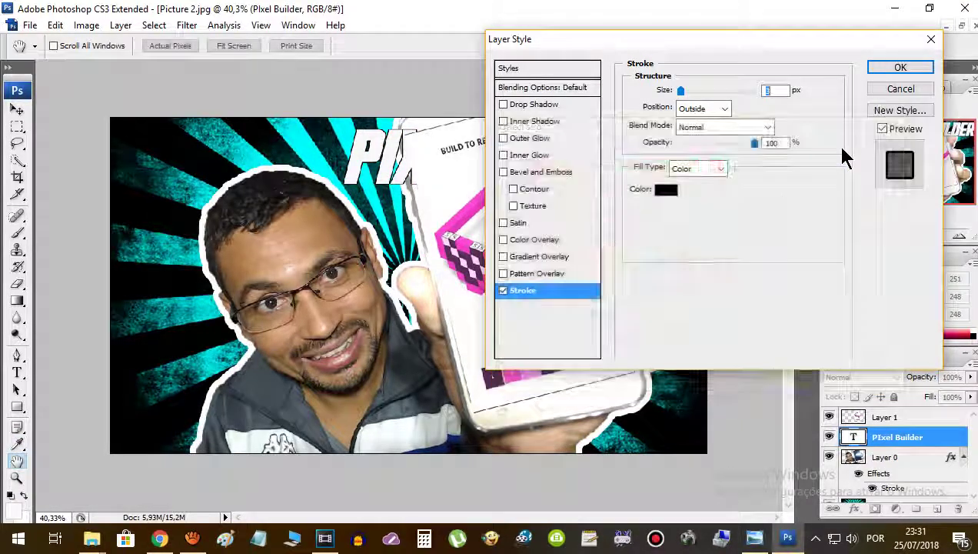
{"action": "left_click_drag", "start_coordinate": [680, 91], "coordinate": [689, 91]}
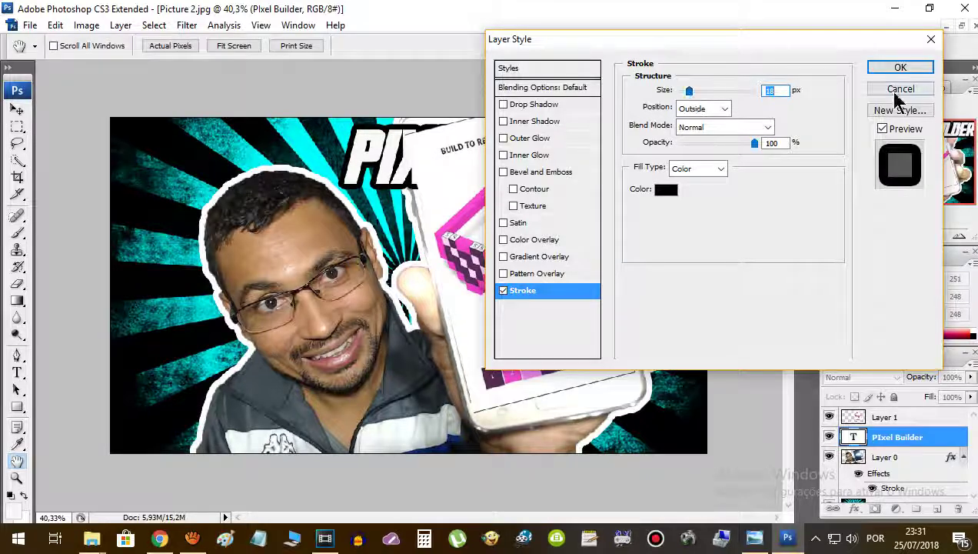
{"action": "left_click", "coordinate": [893, 67]}
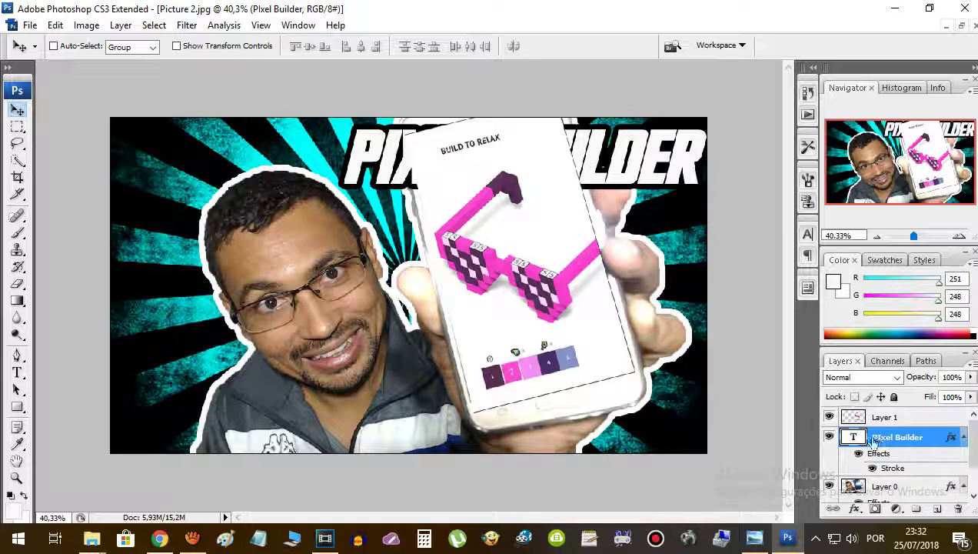
Move the Pixel Builder layer above Layer 1 so the title sits in front of the phone
{"action": "left_click_drag", "start_coordinate": [879, 444], "coordinate": [876, 412]}
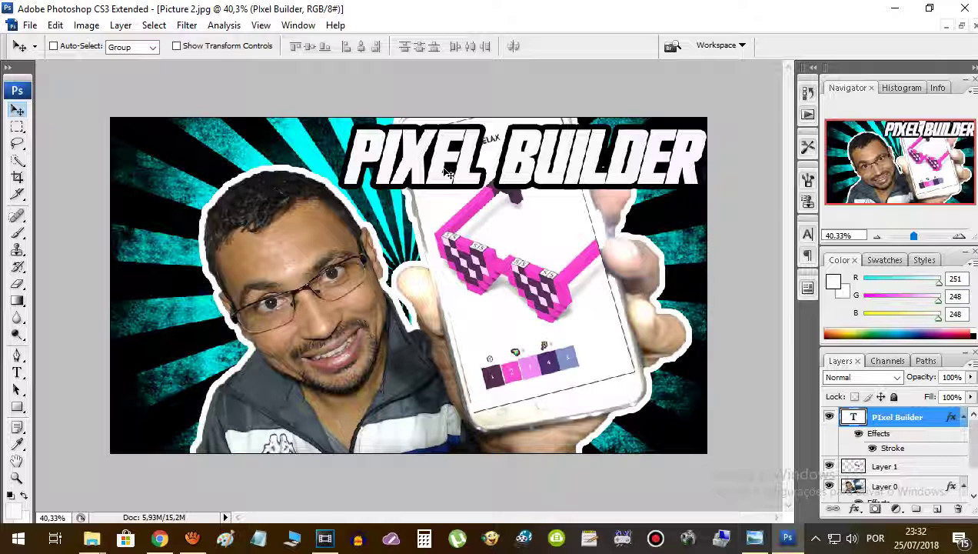
{"action": "left_click", "coordinate": [30, 25]}
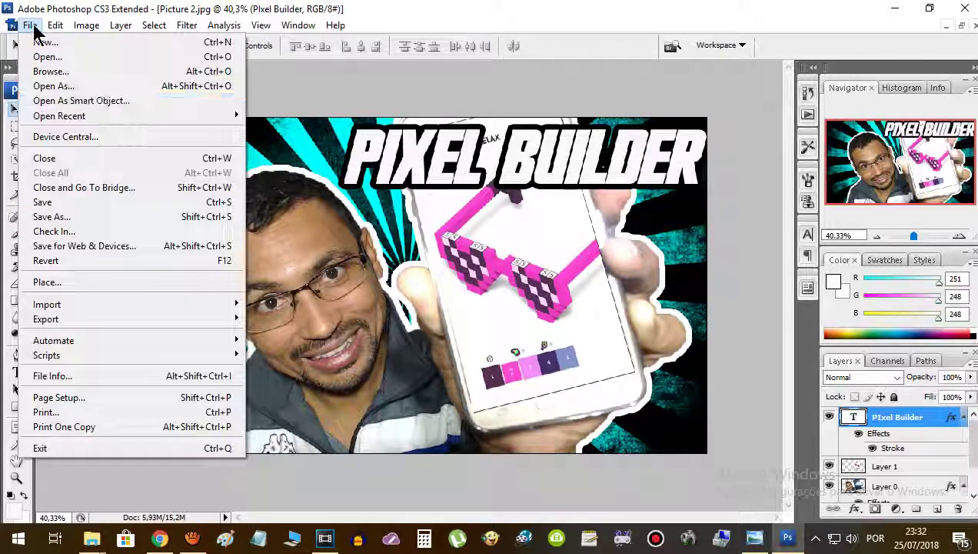
Save a JPEG copy named 'miniatura vídeo' in Temp at Maximum quality 12
{"action": "left_click", "coordinate": [77, 217]}
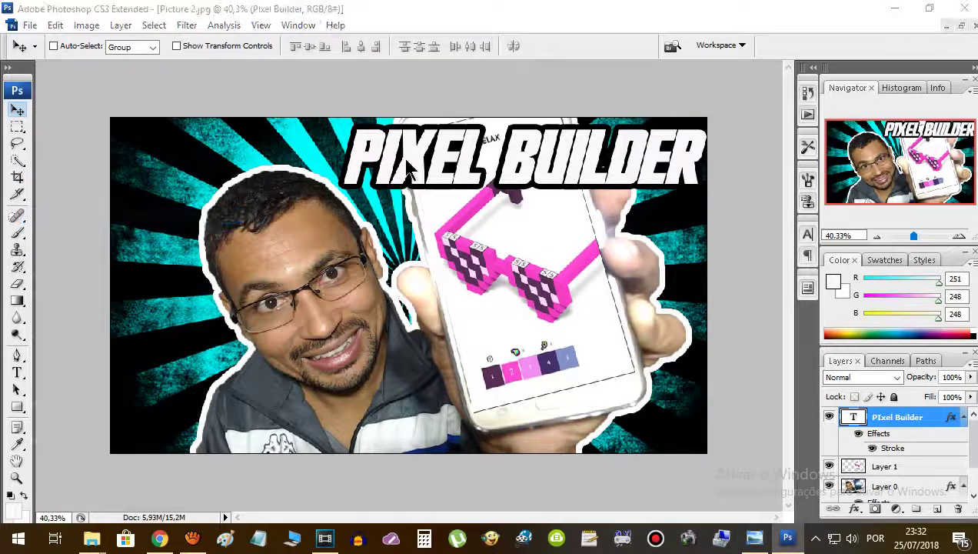
{"action": "left_click", "coordinate": [549, 335]}
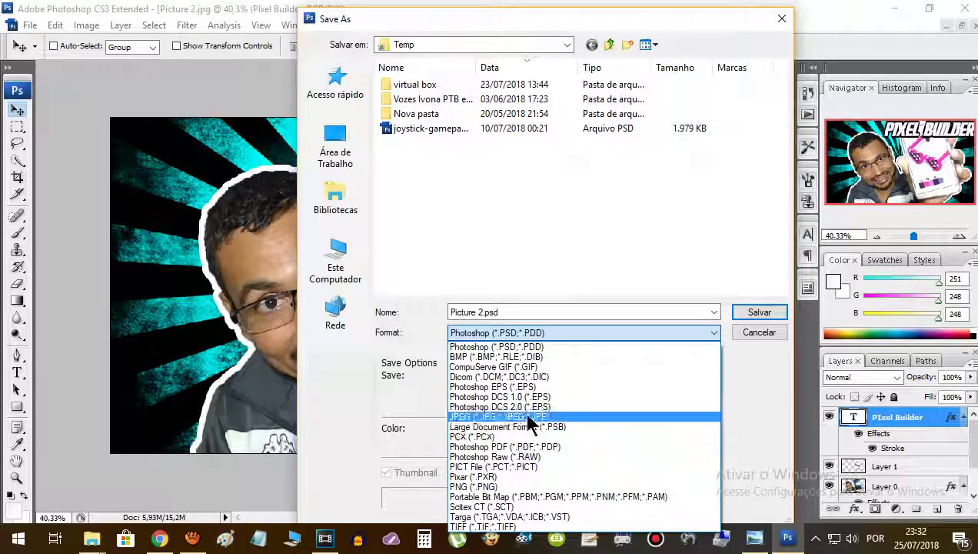
{"action": "left_click", "coordinate": [527, 416]}
{"action": "left_click", "coordinate": [531, 312]}
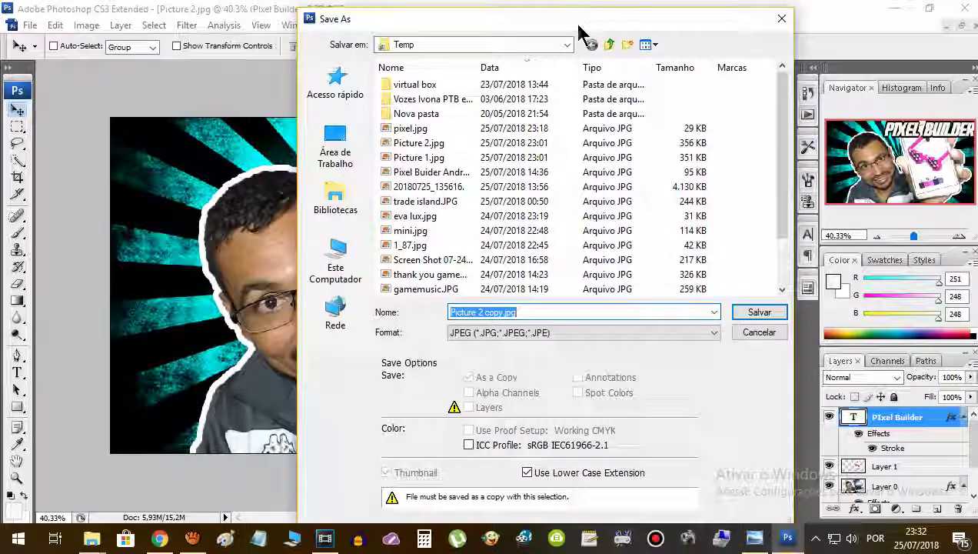
{"action": "left_click_drag", "start_coordinate": [582, 33], "coordinate": [557, 32]}
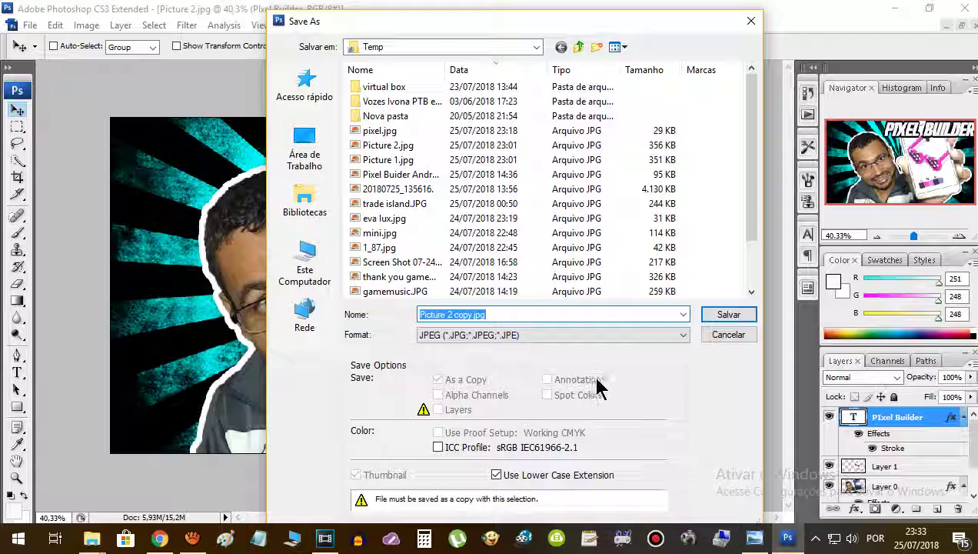
{"action": "type", "text": "miniatura vídeo"}
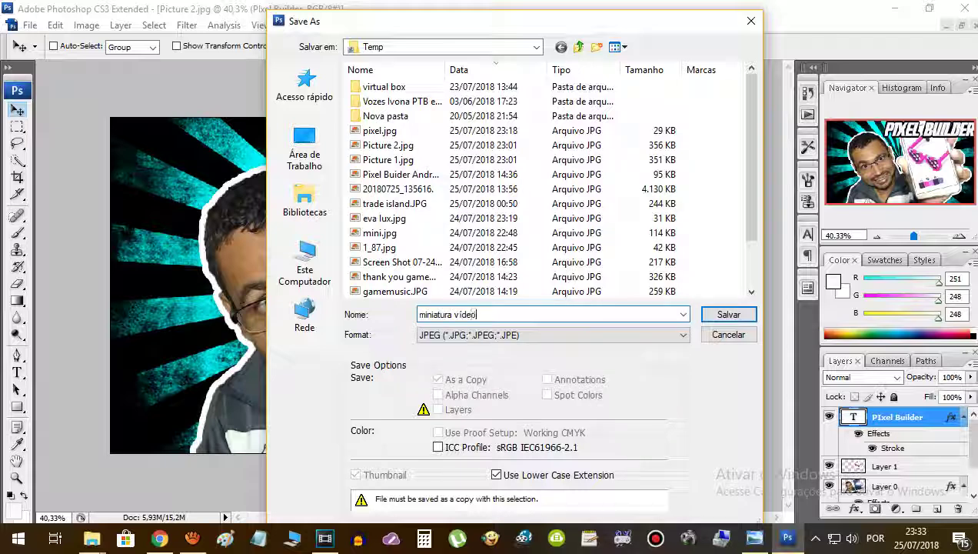
{"action": "left_click", "coordinate": [728, 315]}
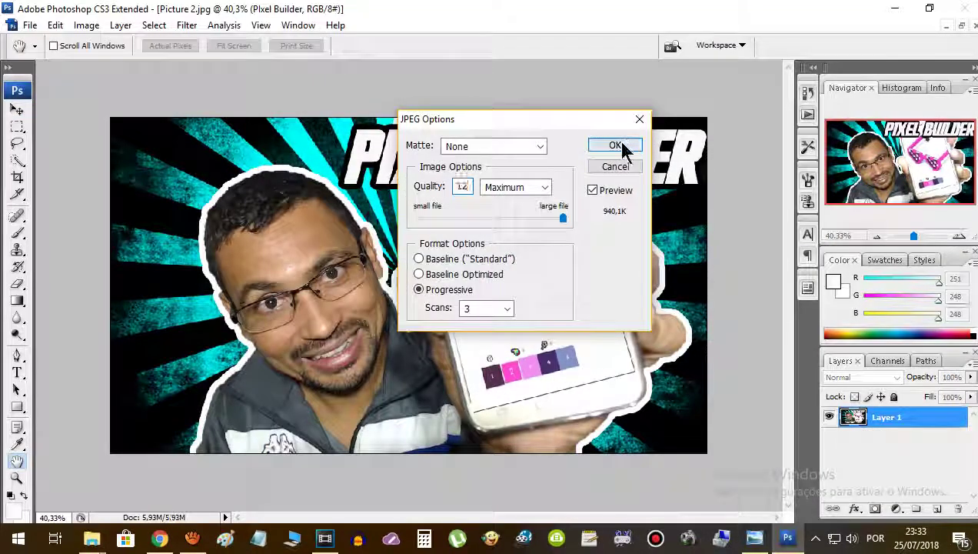
{"action": "left_click", "coordinate": [616, 146]}
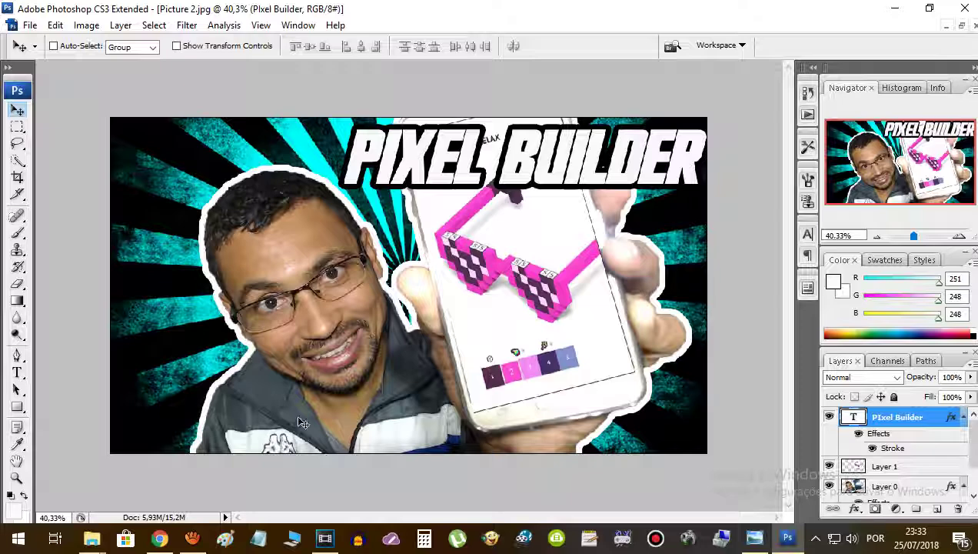
{"action": "left_click", "coordinate": [30, 25]}
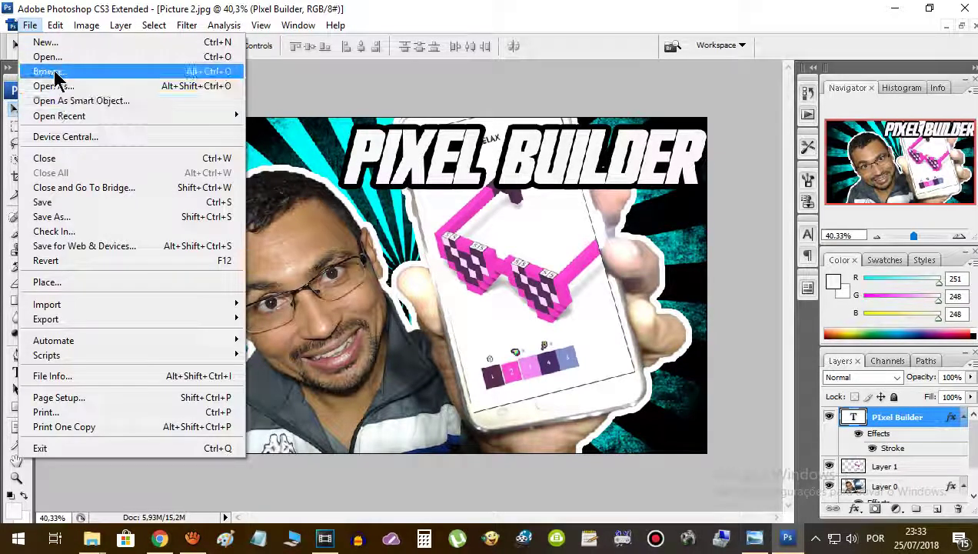
Save the layered document as 'projeto miniatura.psd', accepting Maximize compatibility
{"action": "left_click", "coordinate": [62, 205]}
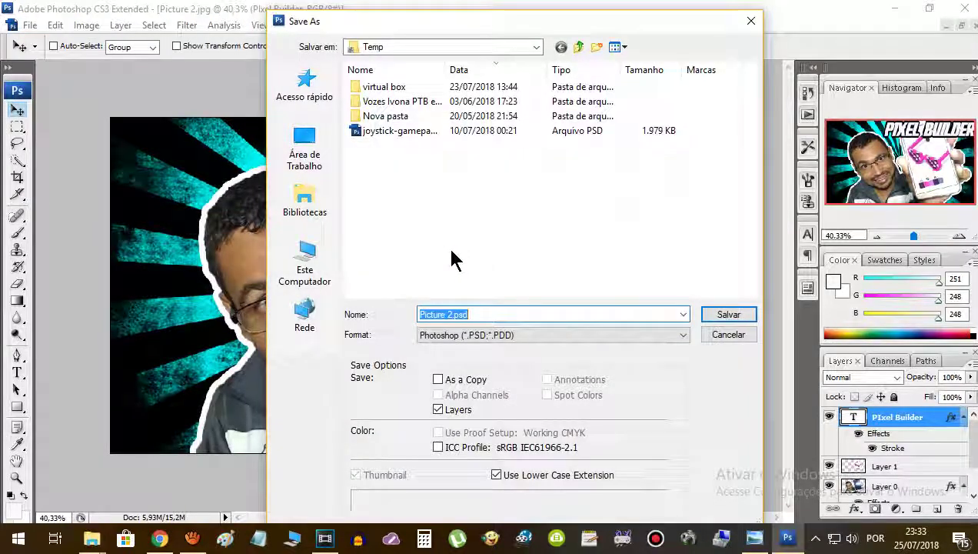
{"action": "type", "text": "p"}
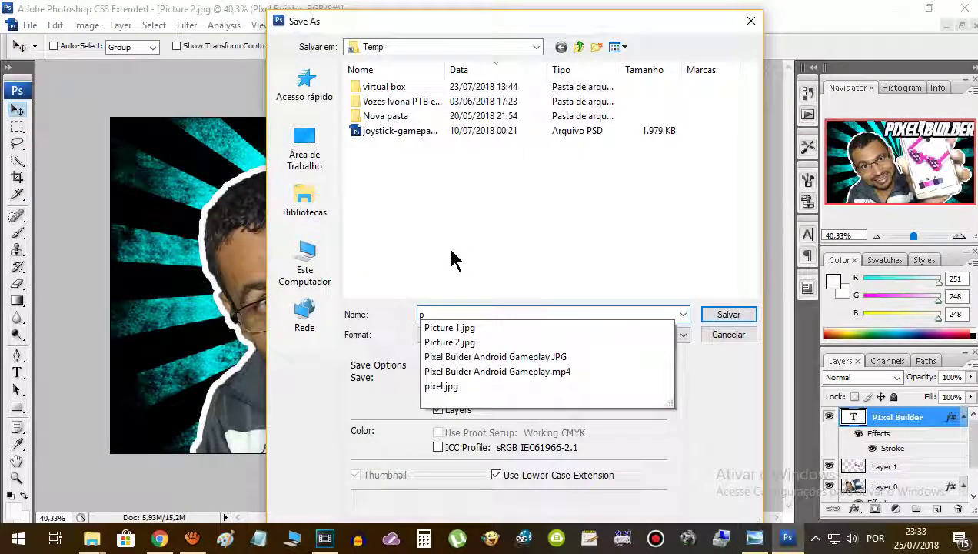
{"action": "type", "text": "projeto miniatura"}
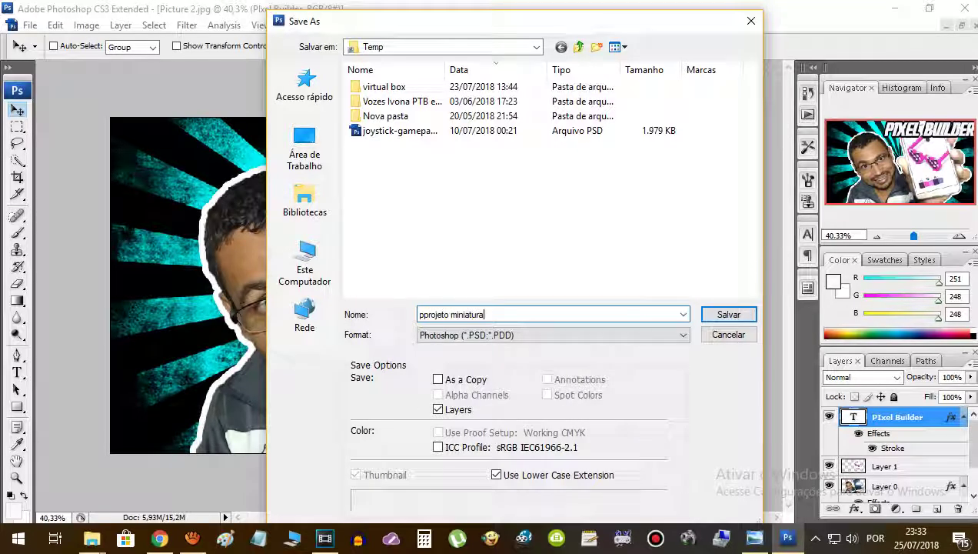
{"action": "key", "text": "Delete"}
{"action": "left_click_drag", "start_coordinate": [475, 23], "coordinate": [582, 334]}
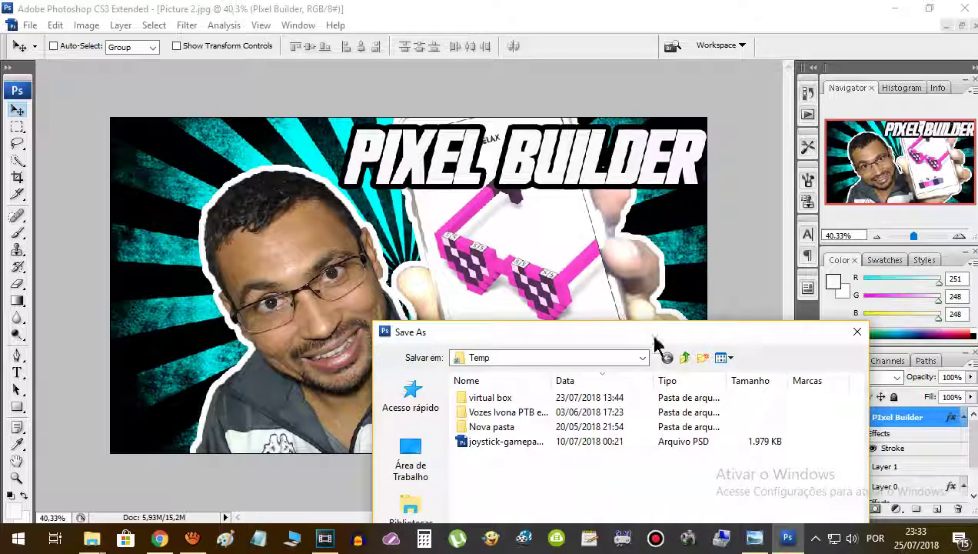
{"action": "left_click_drag", "start_coordinate": [600, 338], "coordinate": [474, 120]}
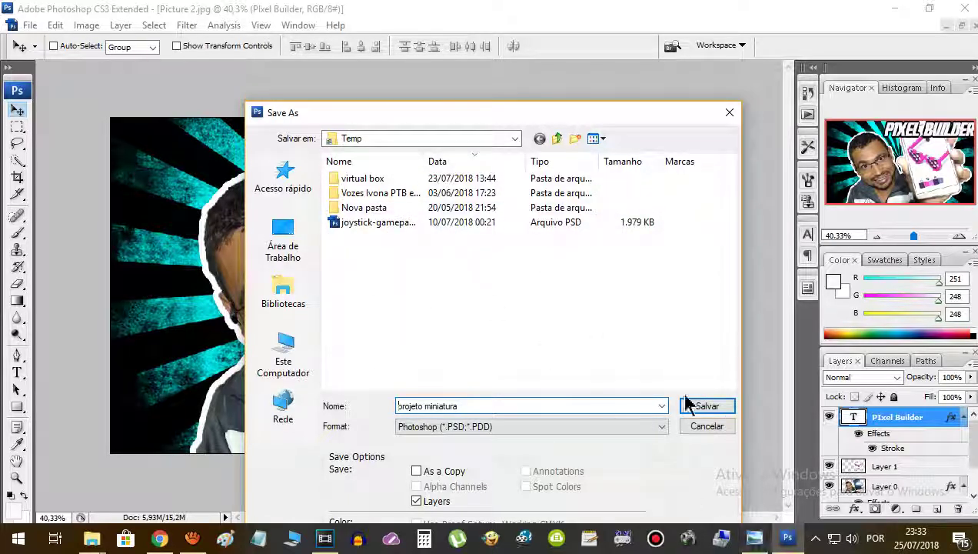
{"action": "left_click", "coordinate": [709, 406]}
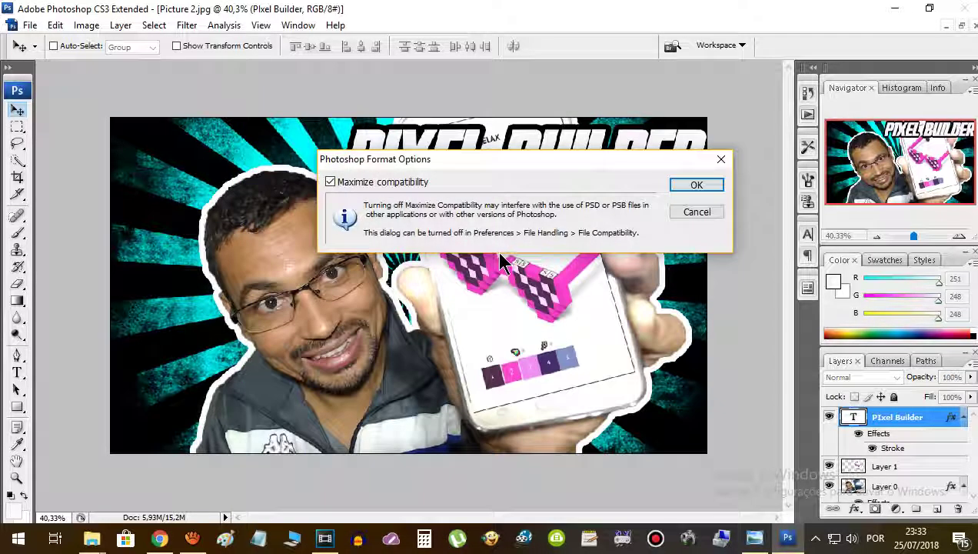
{"action": "left_click", "coordinate": [692, 186]}
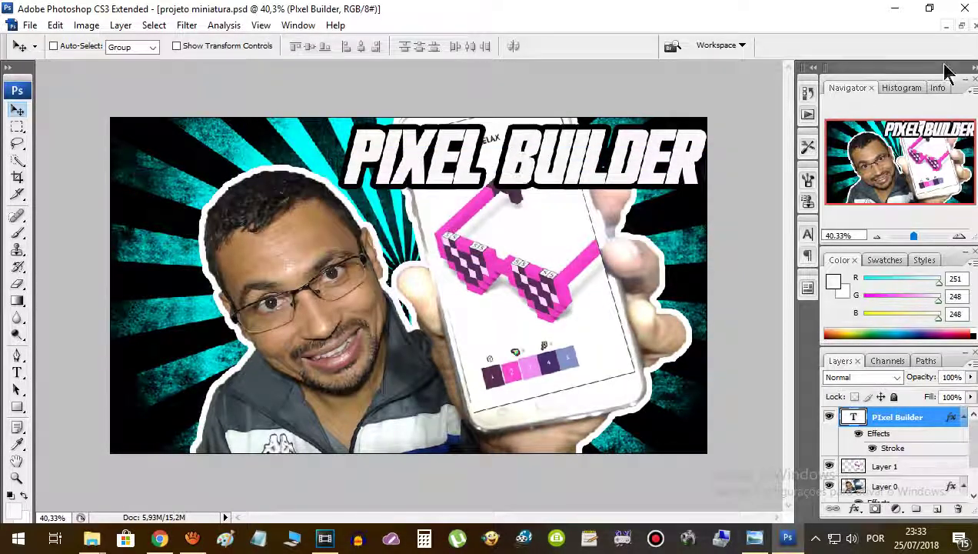
Close the thumbnail, hide Photoshop, and open miniatura vídeo.jpg from the Temp folder
{"action": "left_click", "coordinate": [974, 25]}
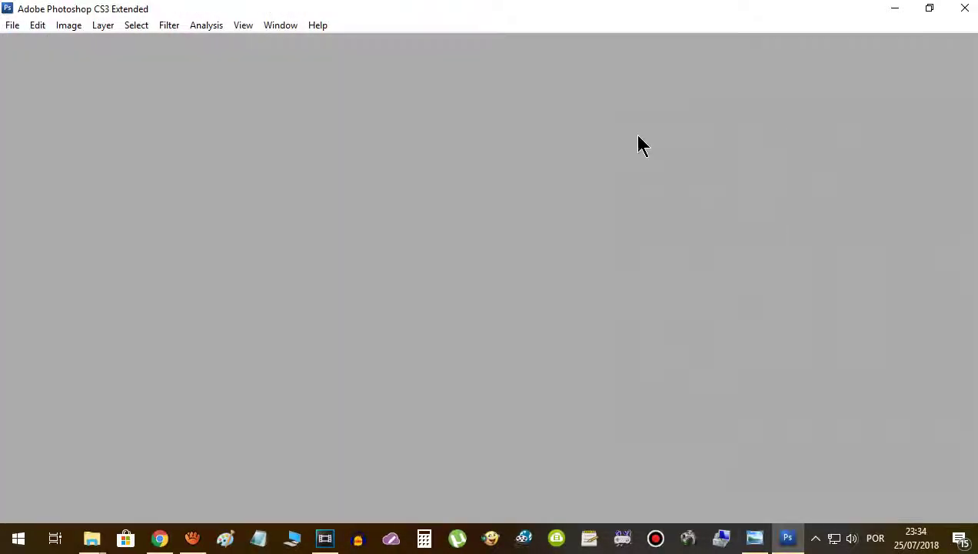
{"action": "key", "text": "ctrl+q"}
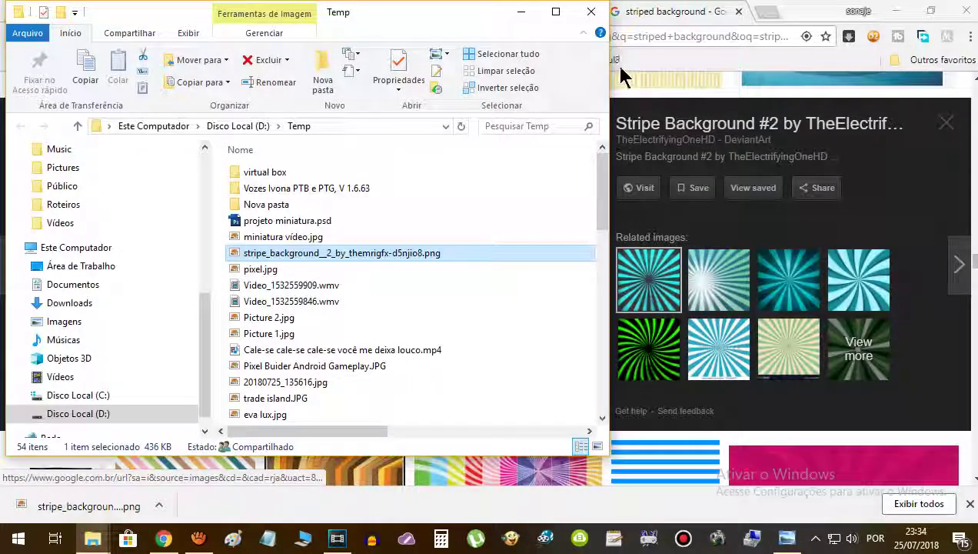
{"action": "left_click", "coordinate": [560, 14]}
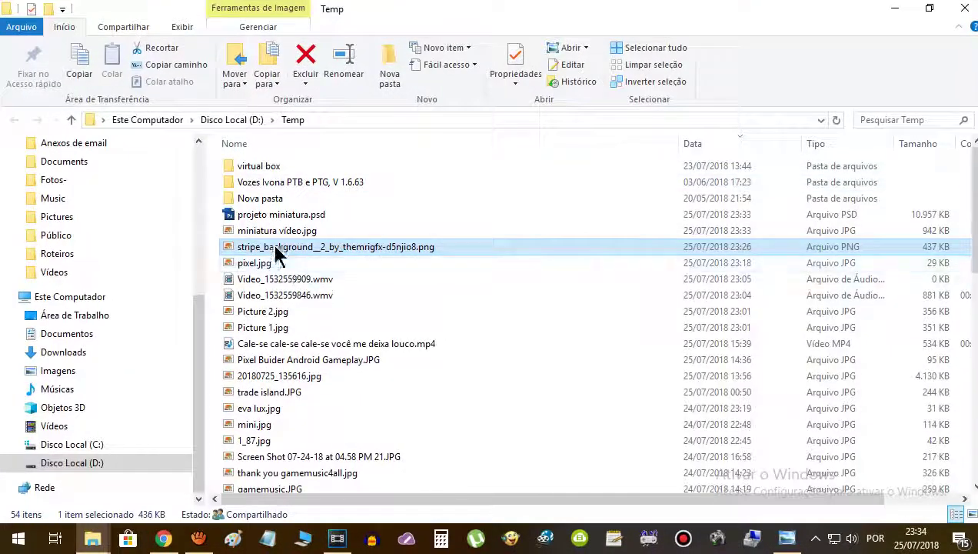
{"action": "double_click", "coordinate": [277, 231]}
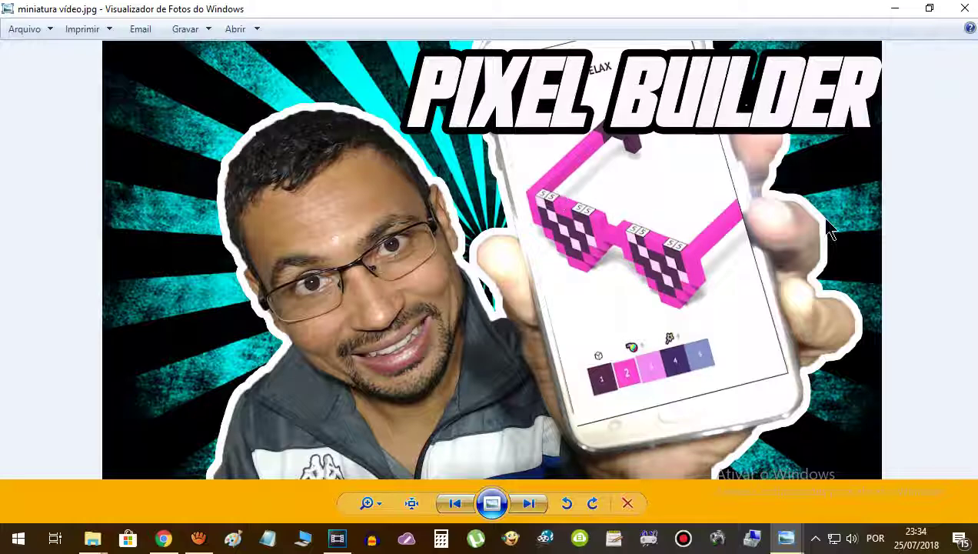
Zoom in and out on the miniatura vídeo.jpg preview, then close Photo Viewer
{"action": "scroll", "coordinate": [663, 425], "scroll_direction": "up", "scroll_amount": 1}
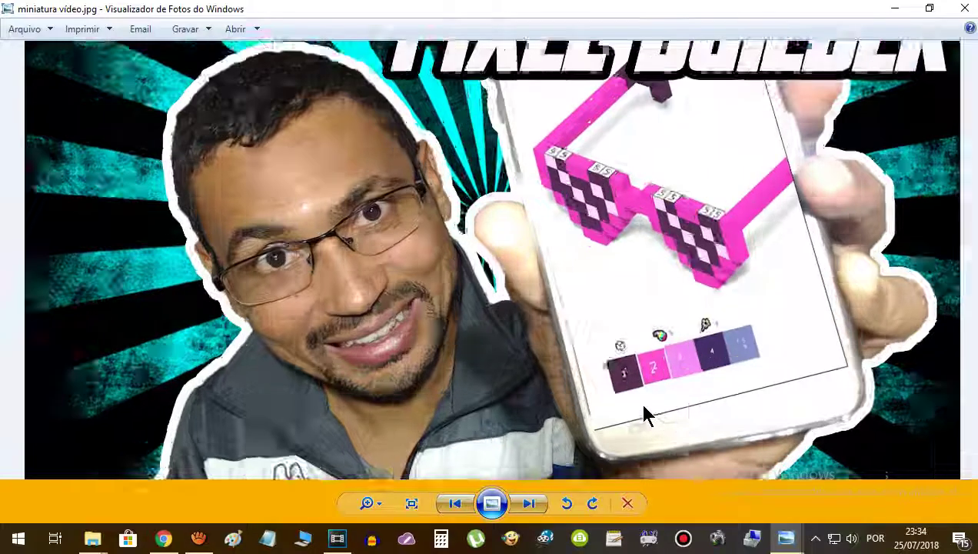
{"action": "scroll", "coordinate": [646, 414], "scroll_direction": "up", "scroll_amount": 2}
{"action": "scroll", "coordinate": [644, 405], "scroll_direction": "down", "scroll_amount": 3}
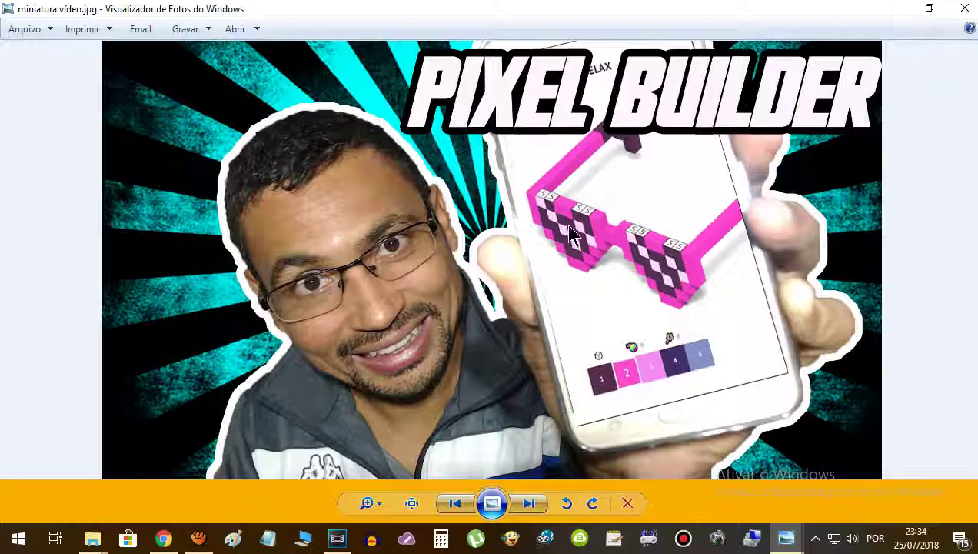
{"action": "left_click", "coordinate": [962, 9]}
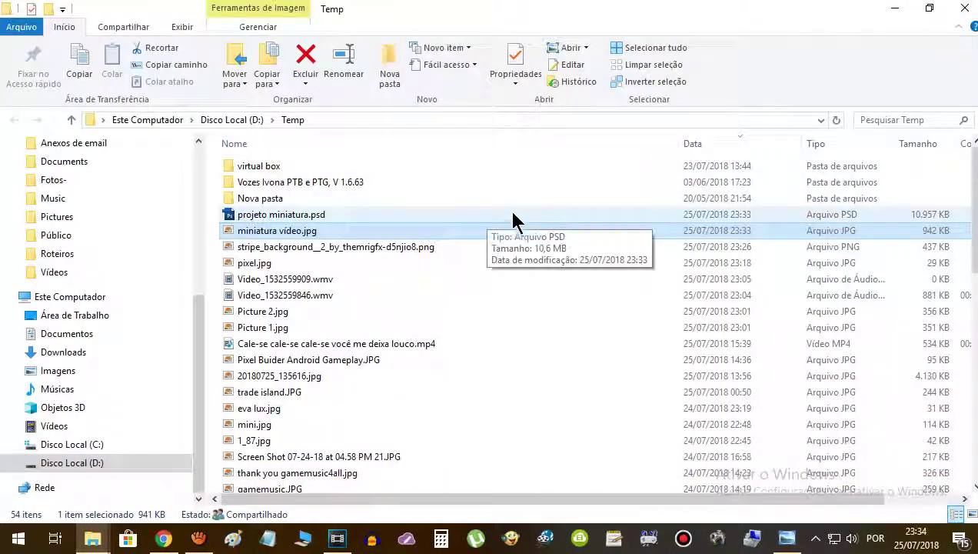
Return to the YouTube upload page and scroll down to the Video Thumbnails section
{"action": "left_click", "coordinate": [163, 538]}
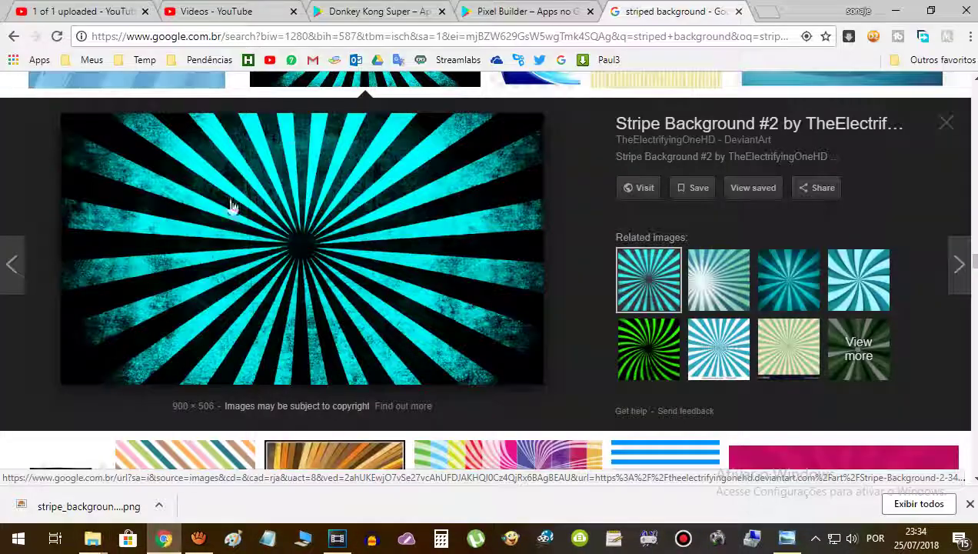
{"action": "left_click", "coordinate": [73, 11]}
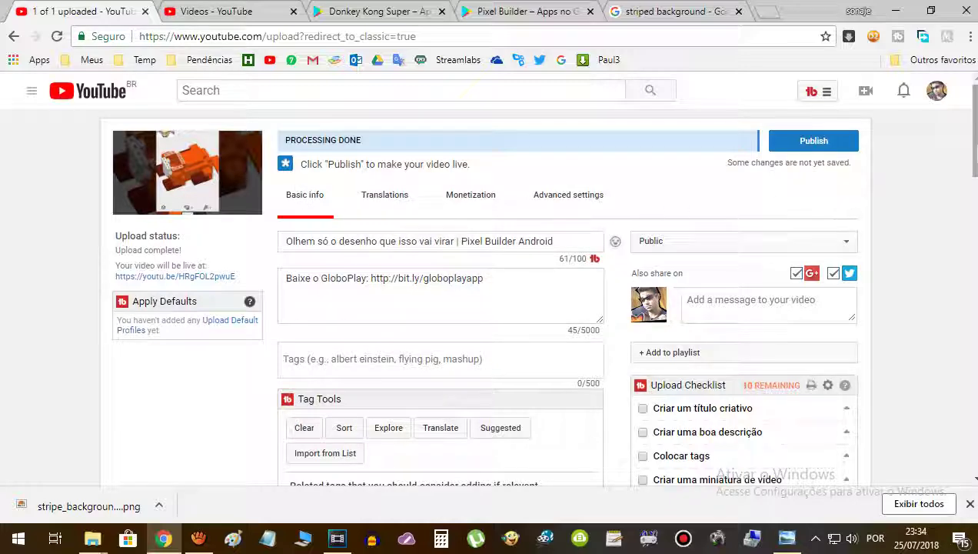
{"action": "scroll", "coordinate": [489, 307], "scroll_direction": "down", "scroll_amount": 1}
{"action": "scroll", "coordinate": [489, 307], "scroll_direction": "down", "scroll_amount": 2}
{"action": "scroll", "coordinate": [489, 308], "scroll_direction": "down", "scroll_amount": 3}
{"action": "scroll", "coordinate": [489, 308], "scroll_direction": "down", "scroll_amount": 2}
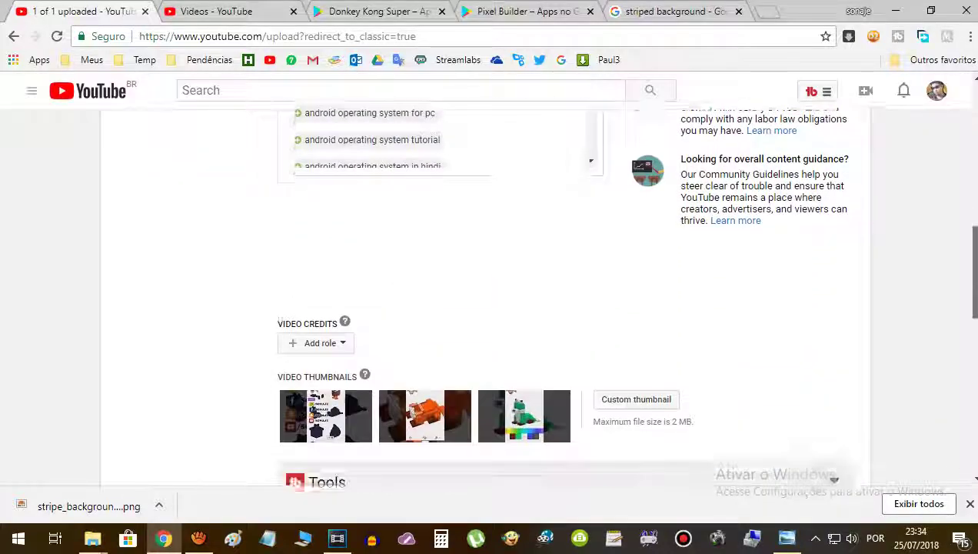
{"action": "scroll", "coordinate": [632, 299], "scroll_direction": "down", "scroll_amount": 1}
Upload miniatura vídeo.jpg from the Temp folder as the video's custom thumbnail
{"action": "left_click", "coordinate": [635, 302]}
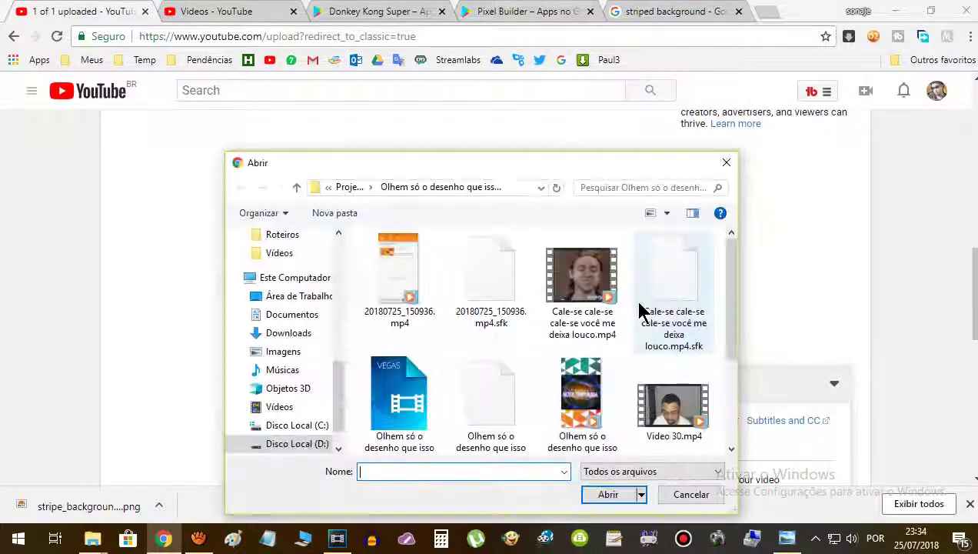
{"action": "left_click_drag", "start_coordinate": [734, 293], "coordinate": [740, 366]}
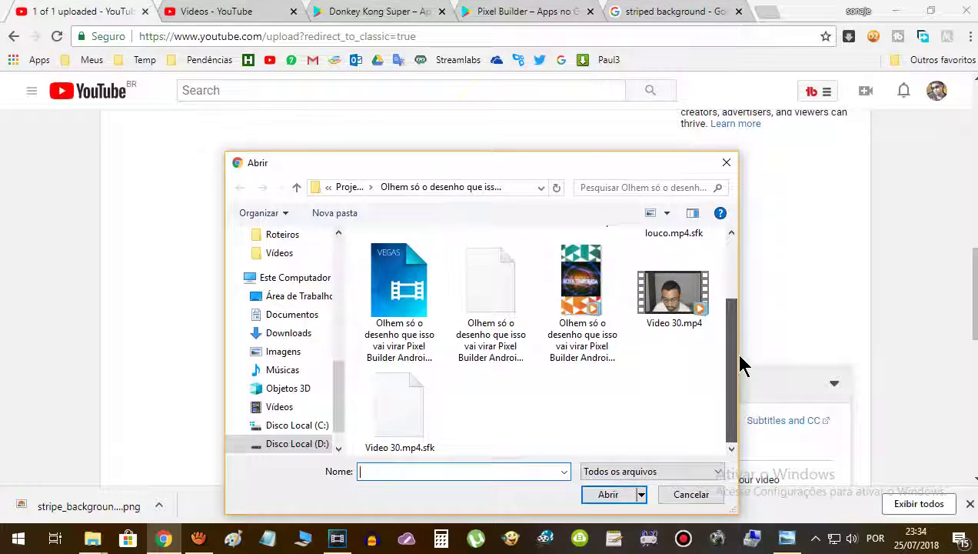
{"action": "scroll", "coordinate": [735, 307], "scroll_direction": "up", "scroll_amount": 1}
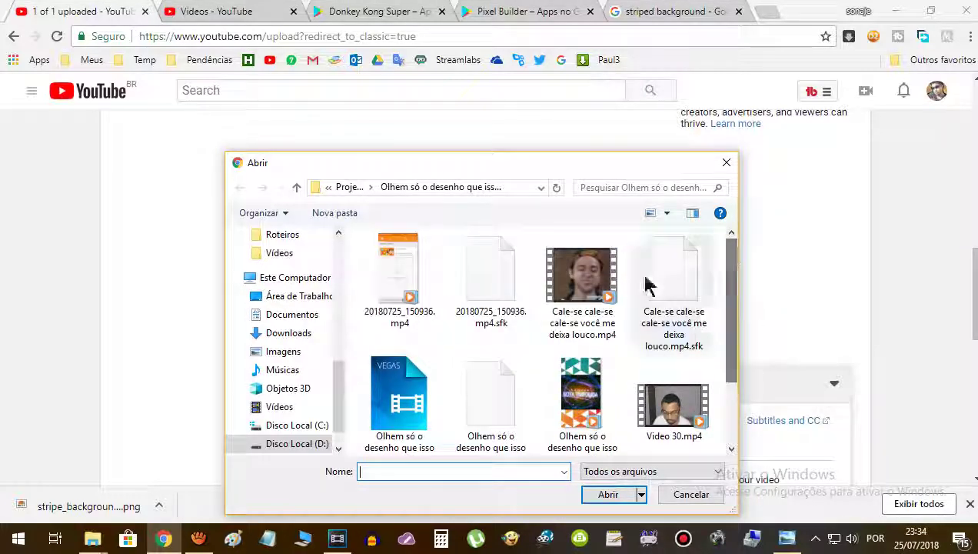
{"action": "left_click_drag", "start_coordinate": [343, 392], "coordinate": [356, 305]}
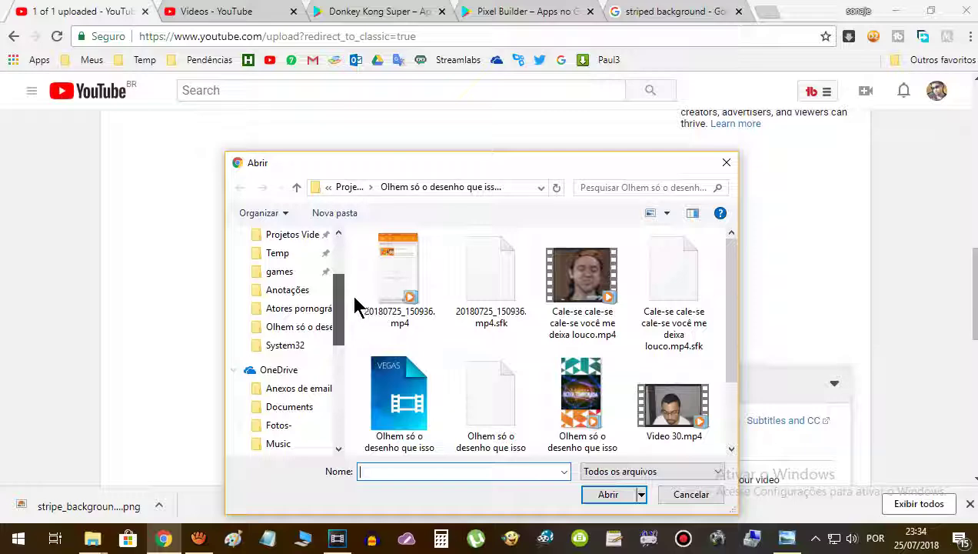
{"action": "left_click", "coordinate": [277, 253]}
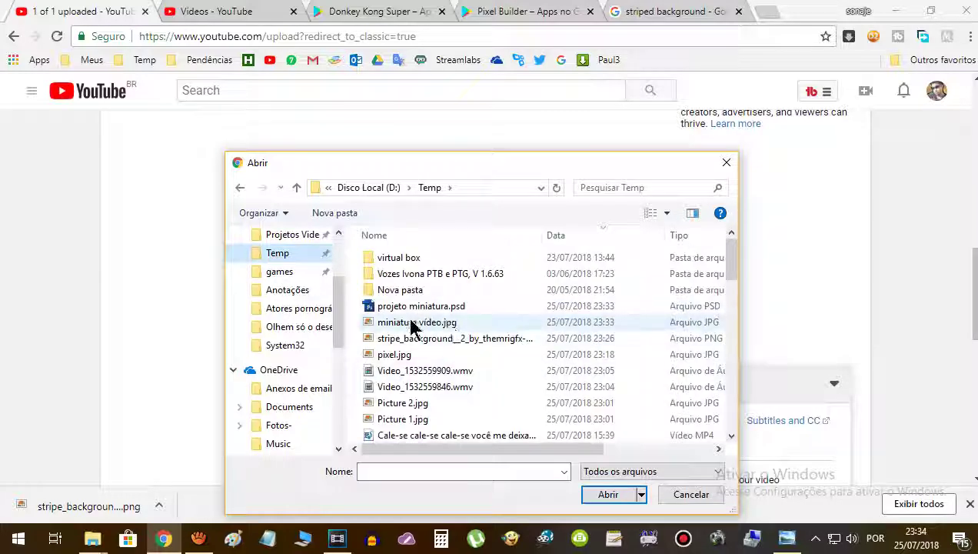
{"action": "left_click", "coordinate": [413, 323]}
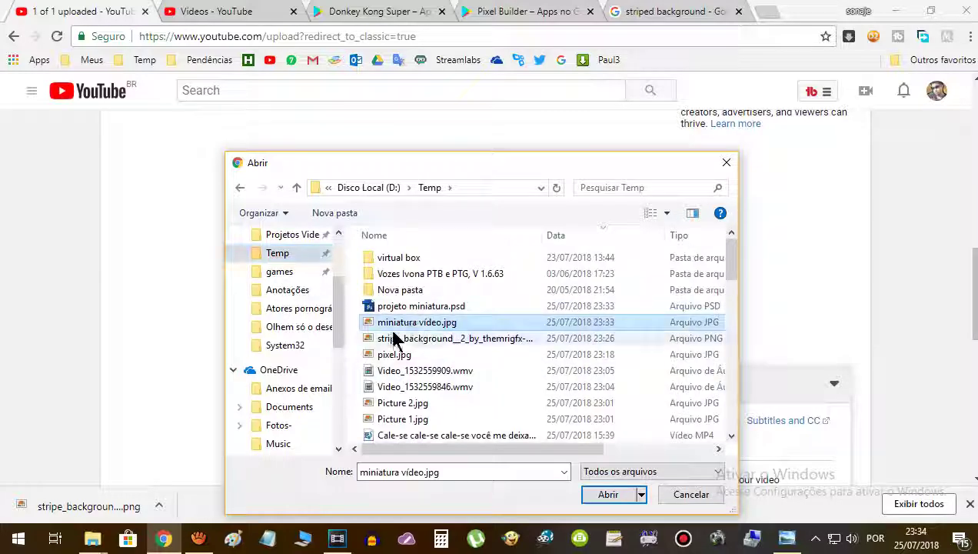
{"action": "left_click", "coordinate": [610, 496]}
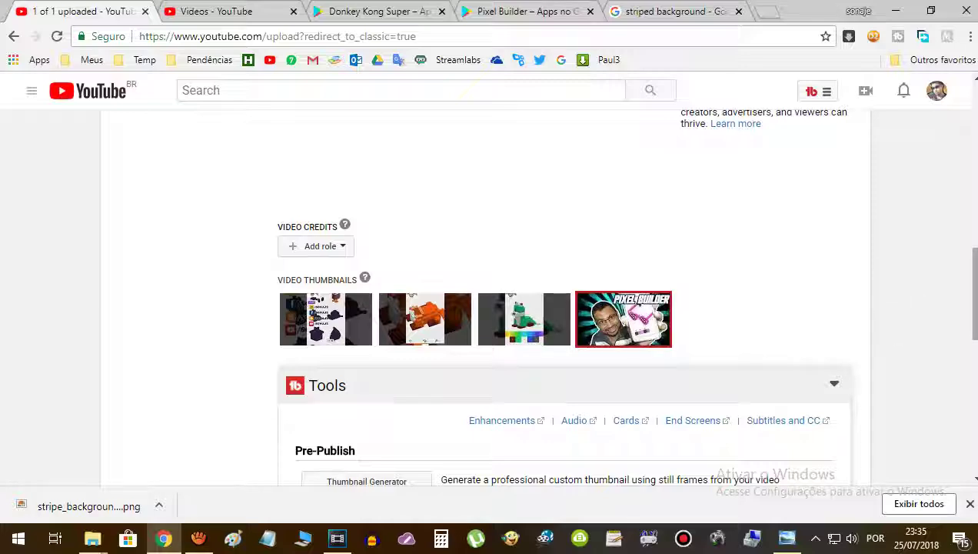
{"action": "scroll", "coordinate": [970, 246], "scroll_direction": "up", "scroll_amount": 3}
{"action": "scroll", "coordinate": [965, 215], "scroll_direction": "up", "scroll_amount": 2}
{"action": "scroll", "coordinate": [962, 181], "scroll_direction": "up", "scroll_amount": 2}
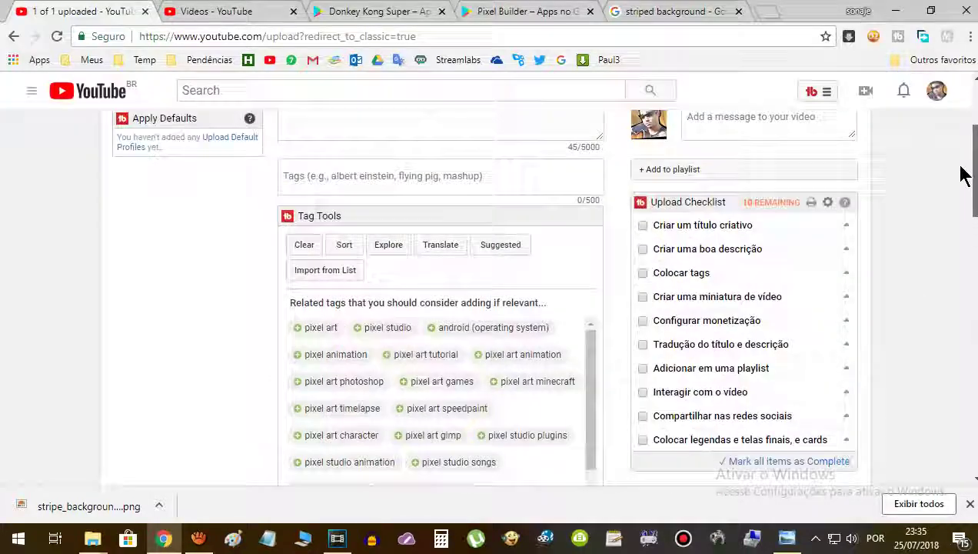
{"action": "scroll", "coordinate": [961, 166], "scroll_direction": "up", "scroll_amount": 1}
{"action": "scroll", "coordinate": [955, 142], "scroll_direction": "up", "scroll_amount": 1}
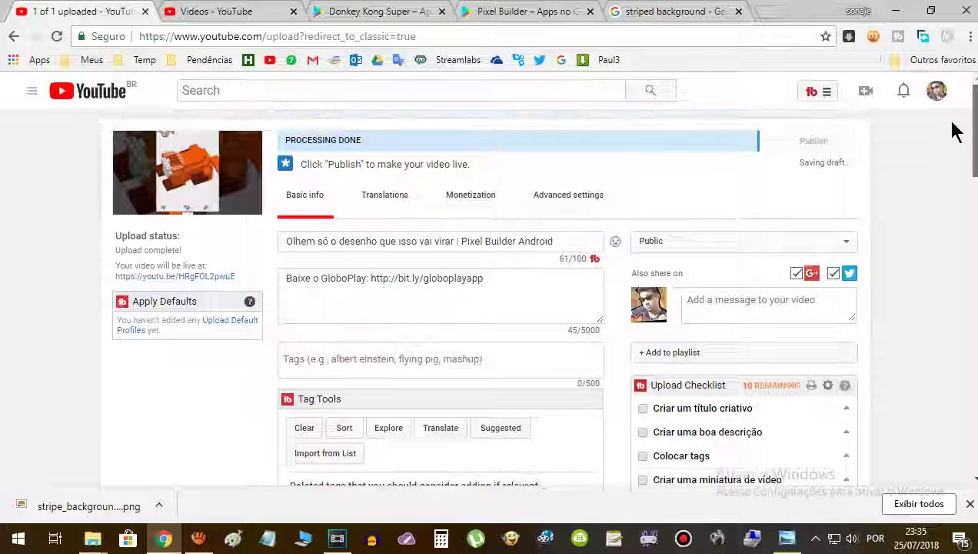
{"action": "scroll", "coordinate": [958, 152], "scroll_direction": "down", "scroll_amount": 1}
{"action": "scroll", "coordinate": [957, 153], "scroll_direction": "down", "scroll_amount": 1}
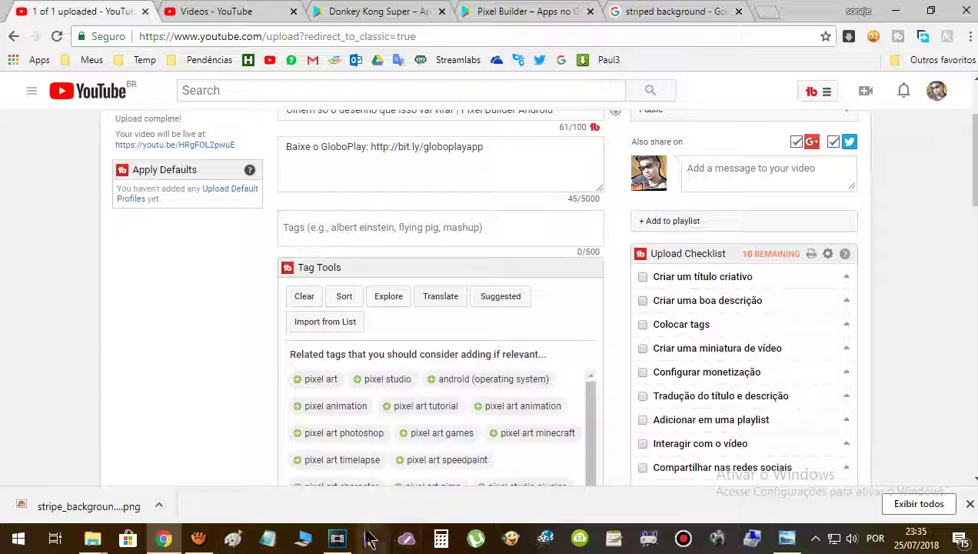
Pause the aTube Catcher screen recording and minimize the recorder window
{"action": "left_click", "coordinate": [199, 538]}
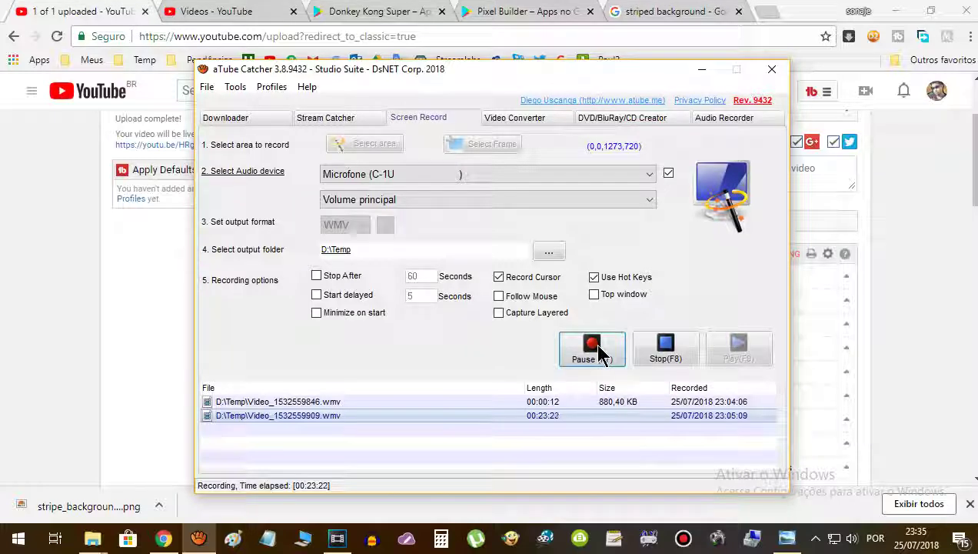
{"action": "left_click", "coordinate": [594, 349]}
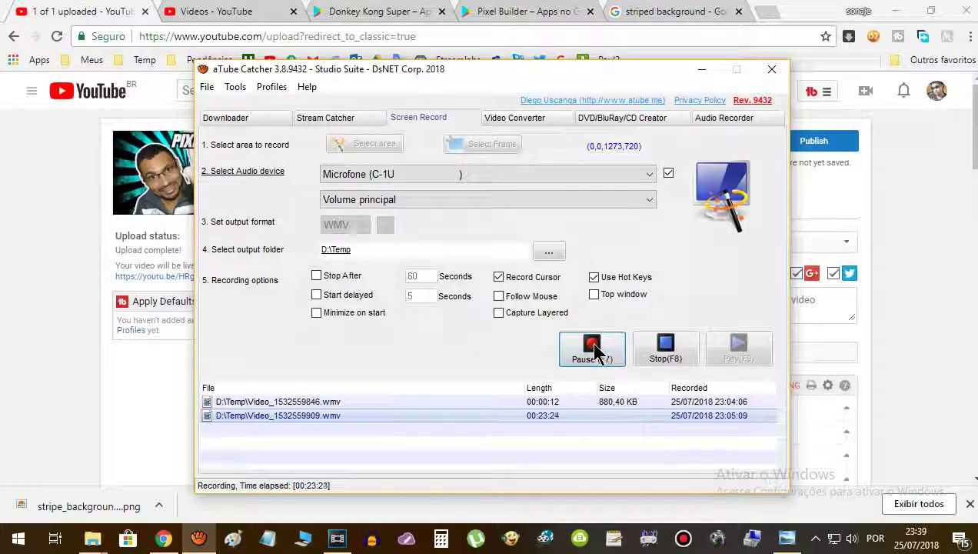
{"action": "left_click", "coordinate": [701, 70]}
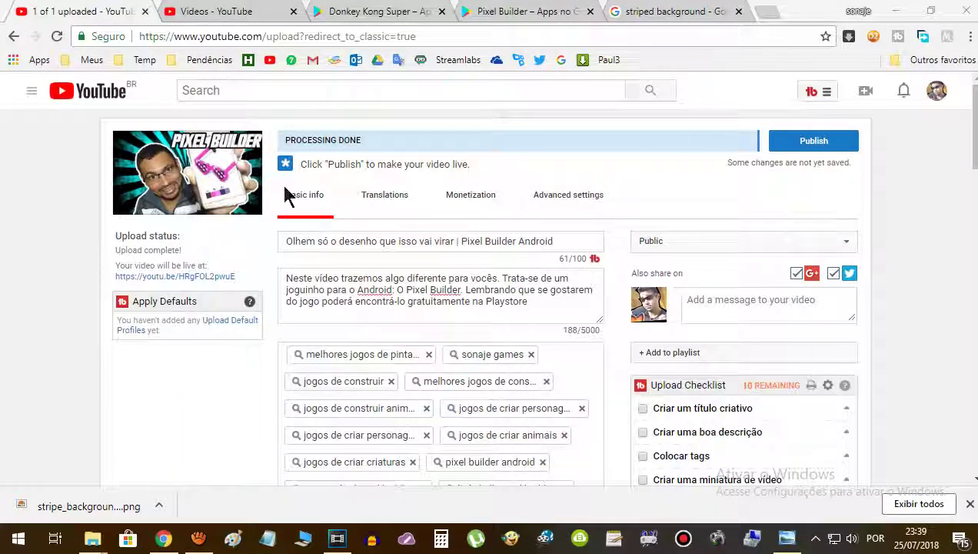
Publish the Pixel Builder video with its changes
{"action": "scroll", "coordinate": [522, 174], "scroll_direction": "down", "scroll_amount": 1}
{"action": "scroll", "coordinate": [552, 174], "scroll_direction": "up", "scroll_amount": 1}
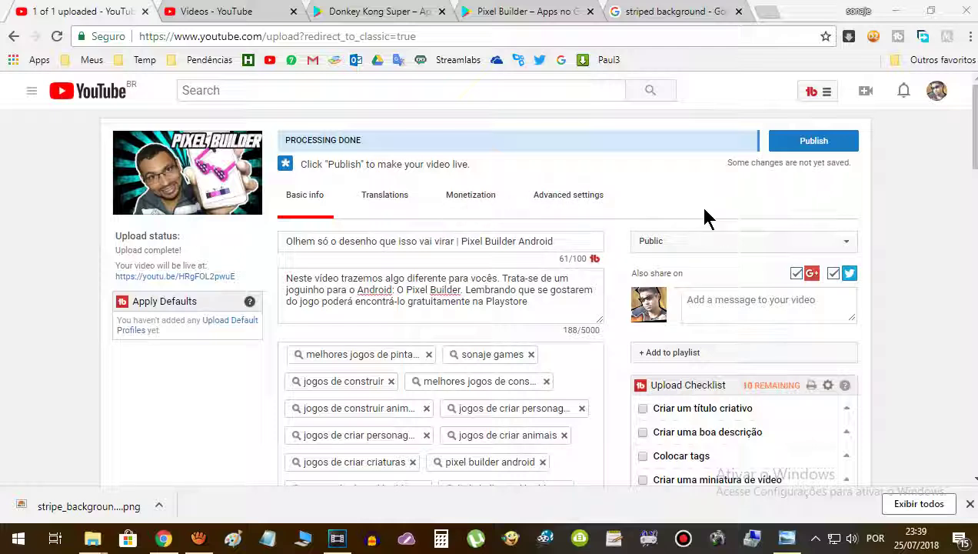
{"action": "left_click", "coordinate": [814, 143]}
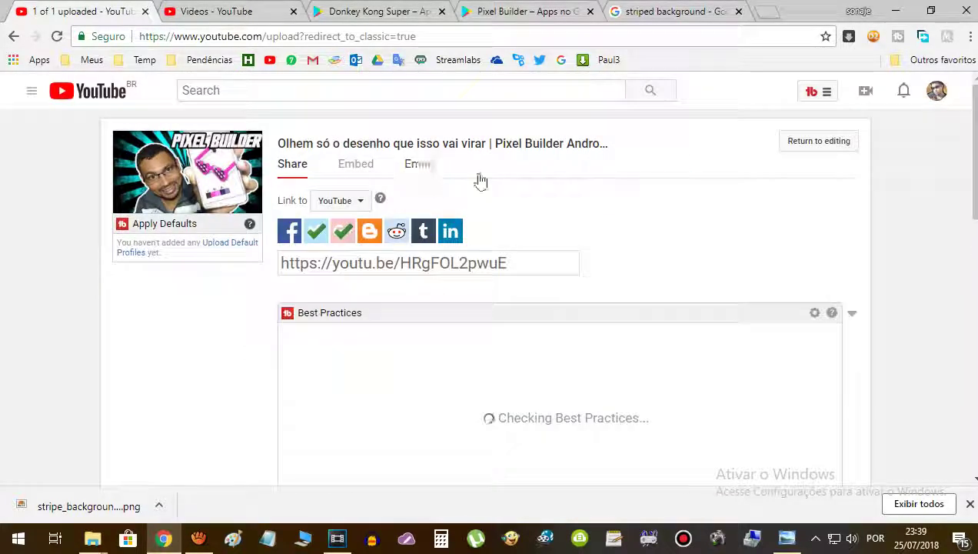
Reload the uploaded videos list and open the Pixel Builder video's edit page
{"action": "left_click", "coordinate": [214, 10]}
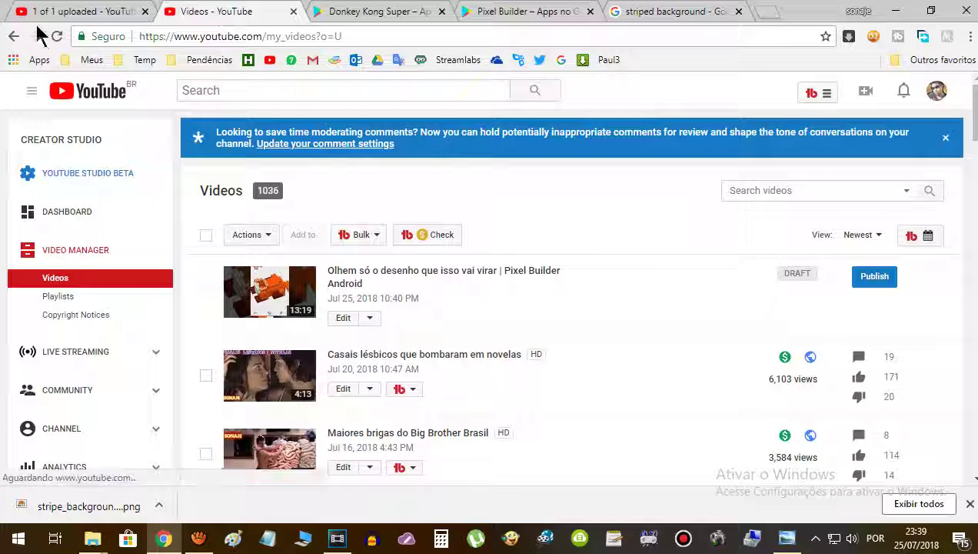
{"action": "left_click", "coordinate": [57, 36]}
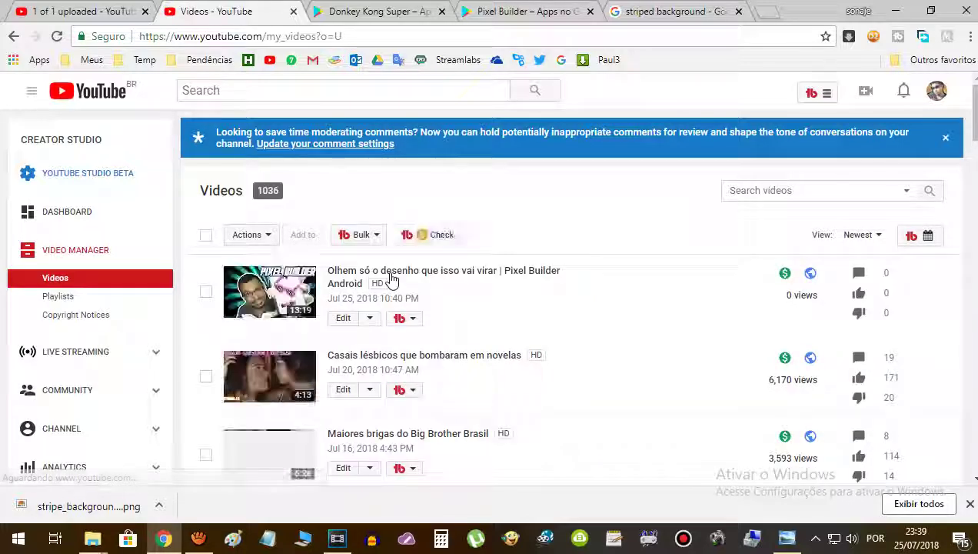
{"action": "left_click", "coordinate": [344, 320]}
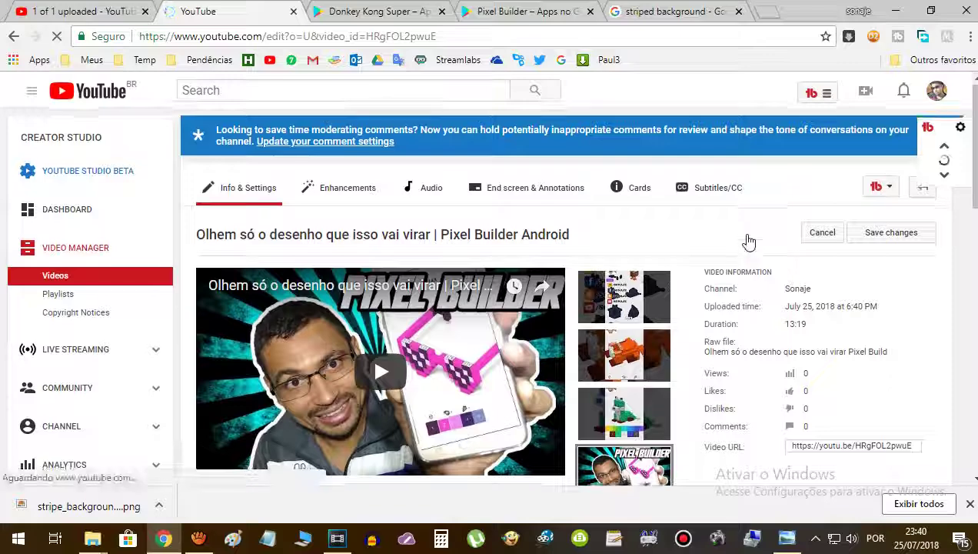
{"action": "scroll", "coordinate": [746, 242], "scroll_direction": "down", "scroll_amount": 2}
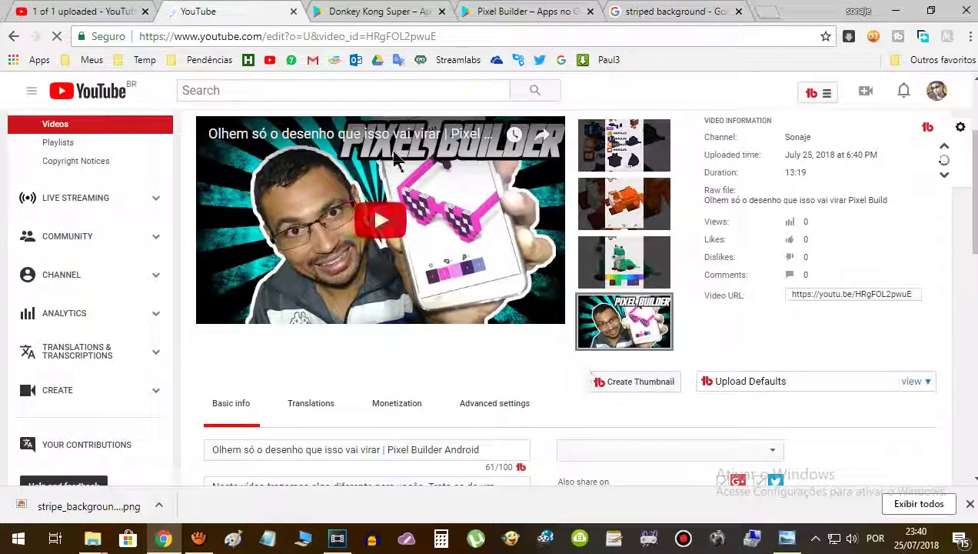
{"action": "scroll", "coordinate": [713, 258], "scroll_direction": "down", "scroll_amount": 2}
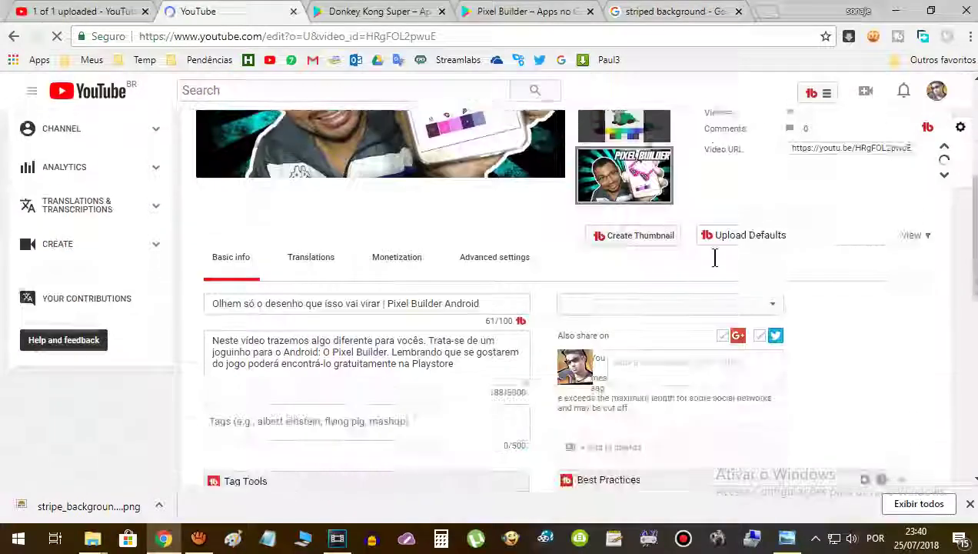
{"action": "scroll", "coordinate": [716, 263], "scroll_direction": "up", "scroll_amount": 3}
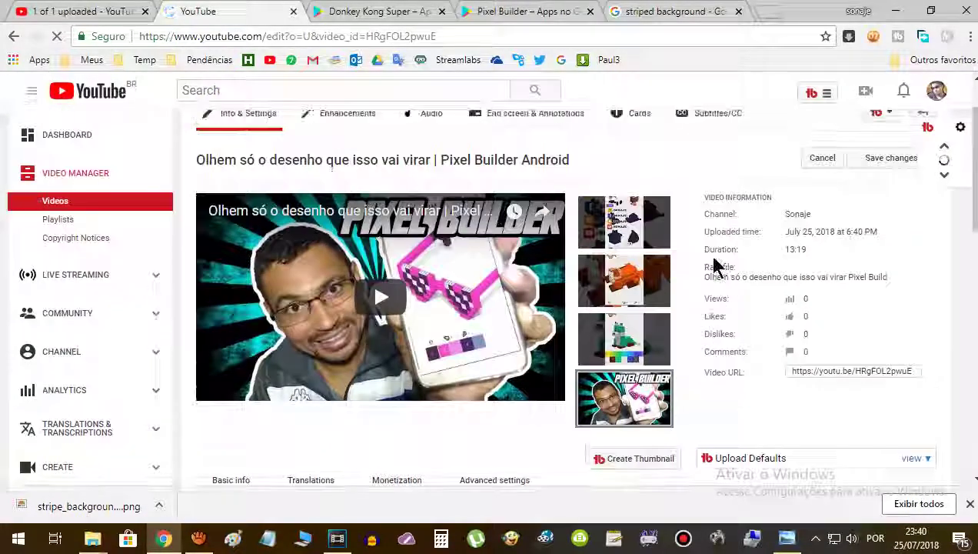